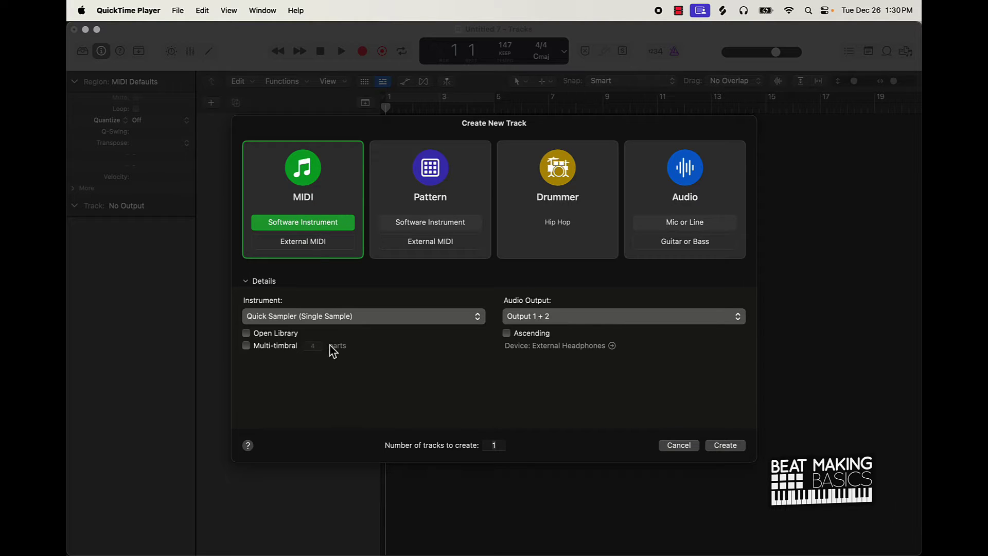
Step: Create one software instrument track with a stereo Quick Sampler and move the plug-in window aside to make room for the file browser
{"action": "left_click", "coordinate": [303, 319]}
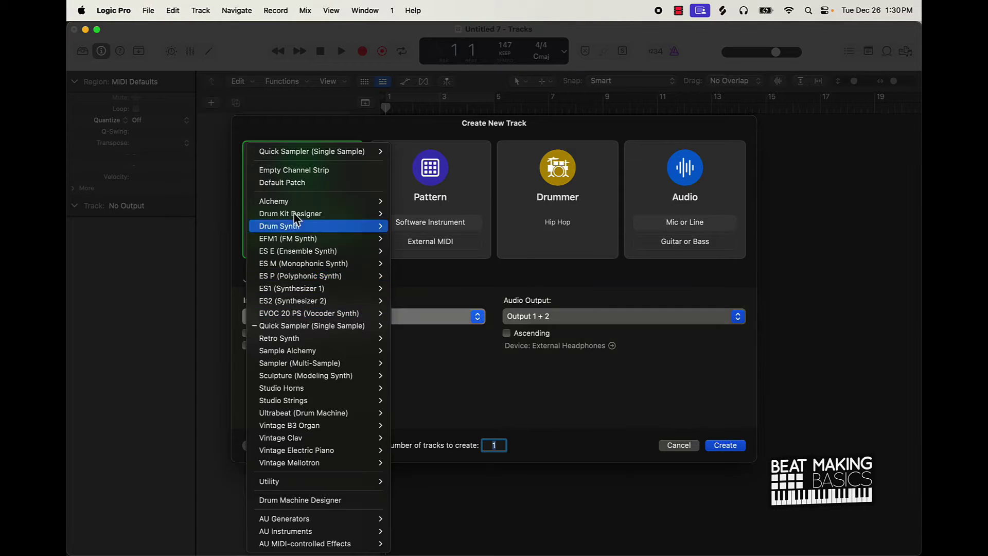
{"action": "mouse_move", "coordinate": [365, 329]}
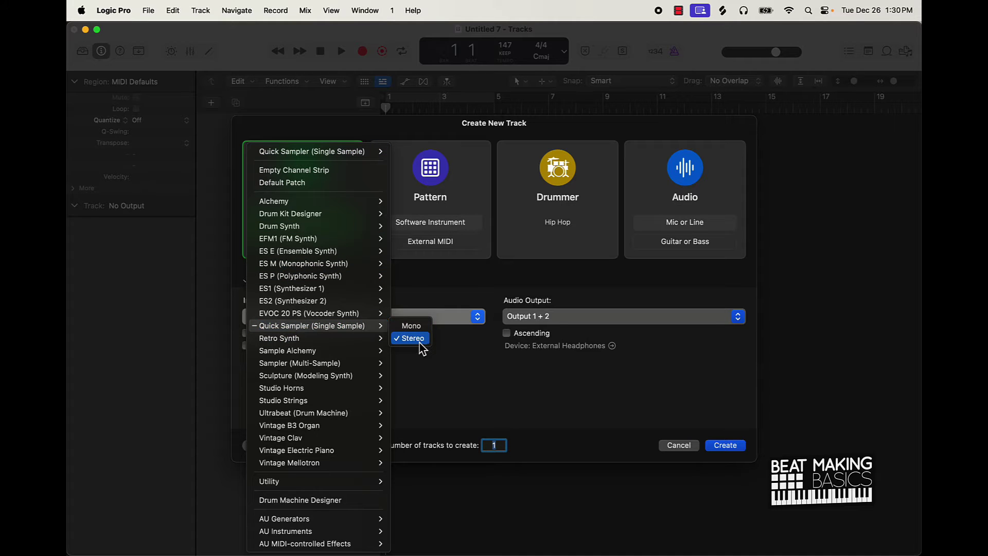
{"action": "left_click", "coordinate": [728, 450]}
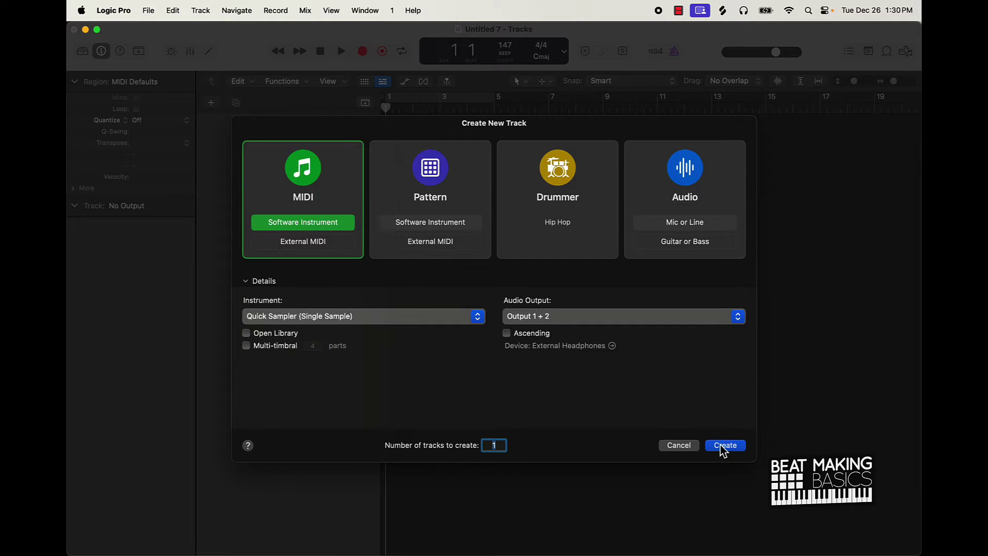
{"action": "left_click", "coordinate": [726, 448]}
{"action": "left_click_drag", "start_coordinate": [558, 172], "coordinate": [471, 161]}
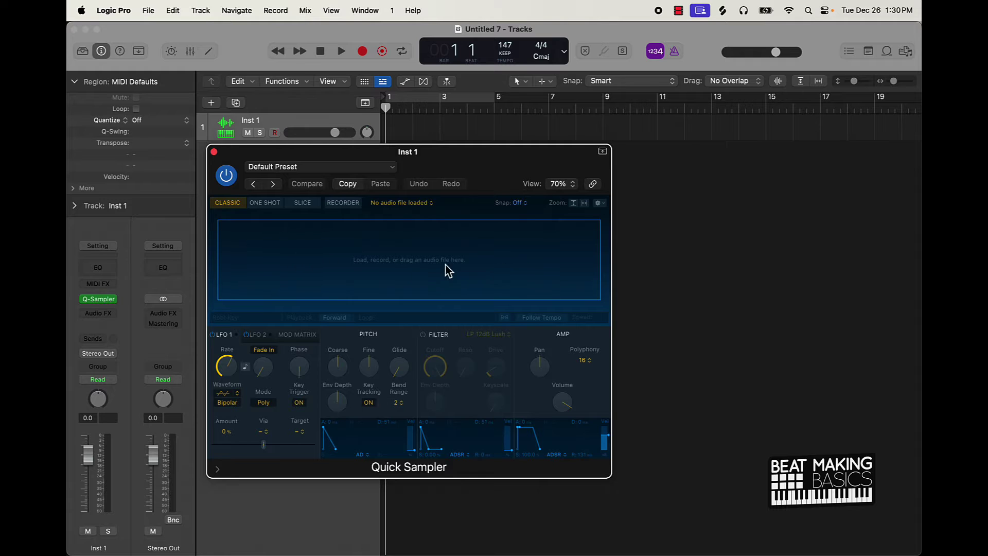
{"action": "left_click_drag", "start_coordinate": [474, 177], "coordinate": [673, 179]}
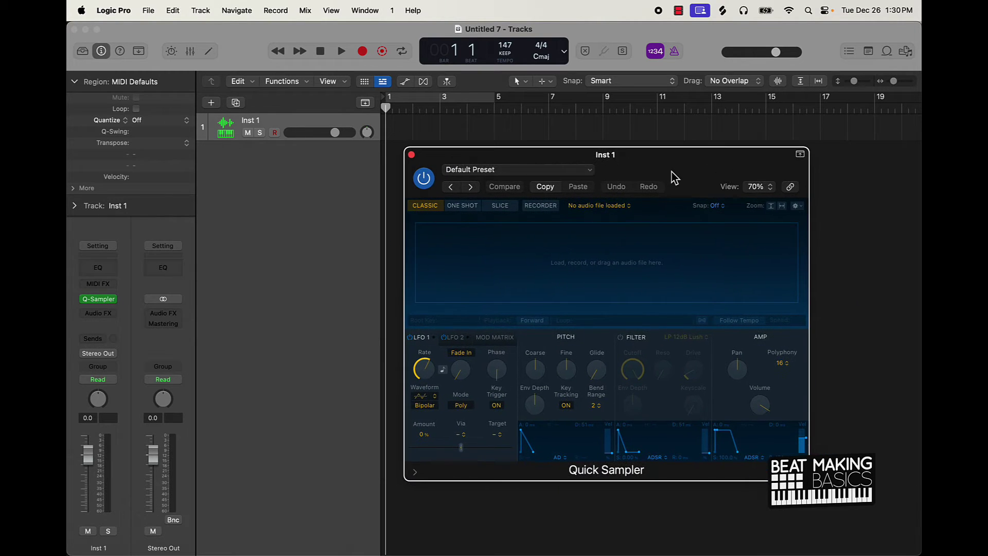
Step: Switch to Finder, browse the Rap Lords drum kit samples, and preview Clap A.wav
{"action": "mouse_move", "coordinate": [329, 553]}
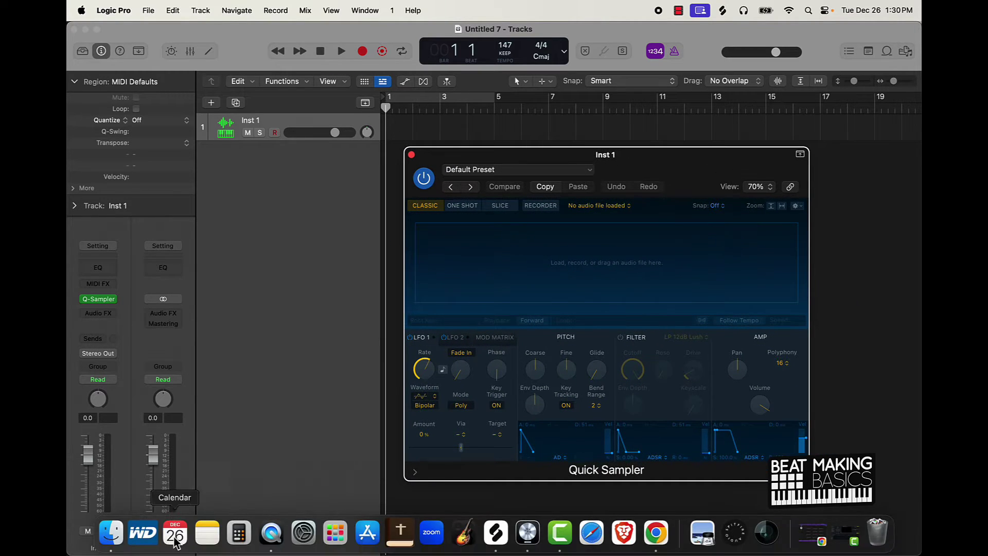
{"action": "left_click", "coordinate": [112, 534]}
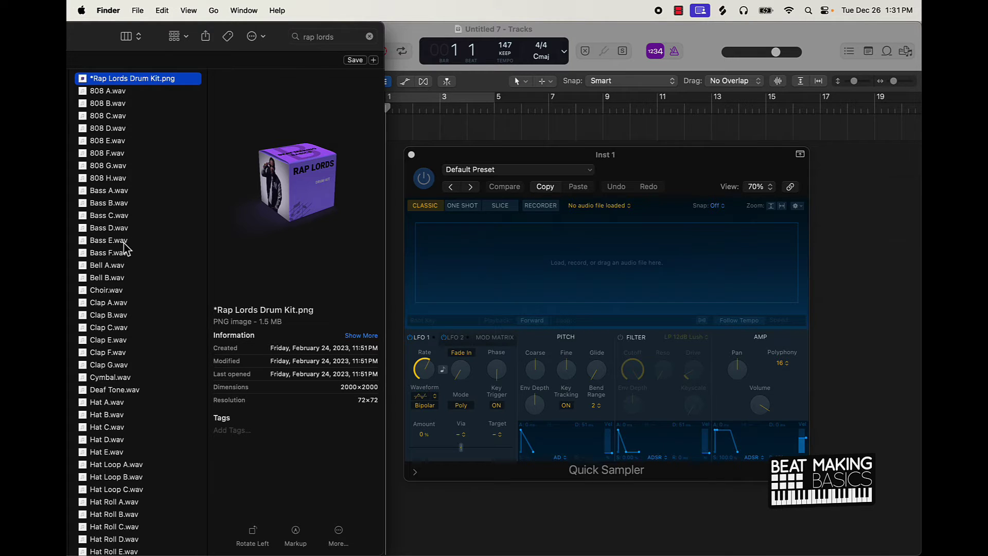
{"action": "scroll", "coordinate": [126, 248], "scroll_direction": "down", "scroll_amount": 10}
{"action": "scroll", "coordinate": [126, 248], "scroll_direction": "down", "scroll_amount": 2}
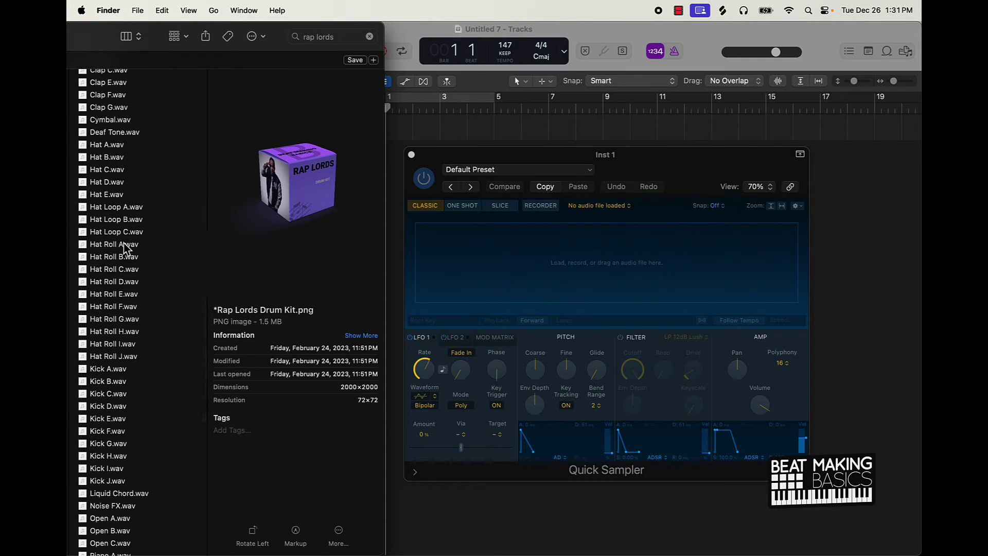
{"action": "scroll", "coordinate": [126, 248], "scroll_direction": "up", "scroll_amount": 4}
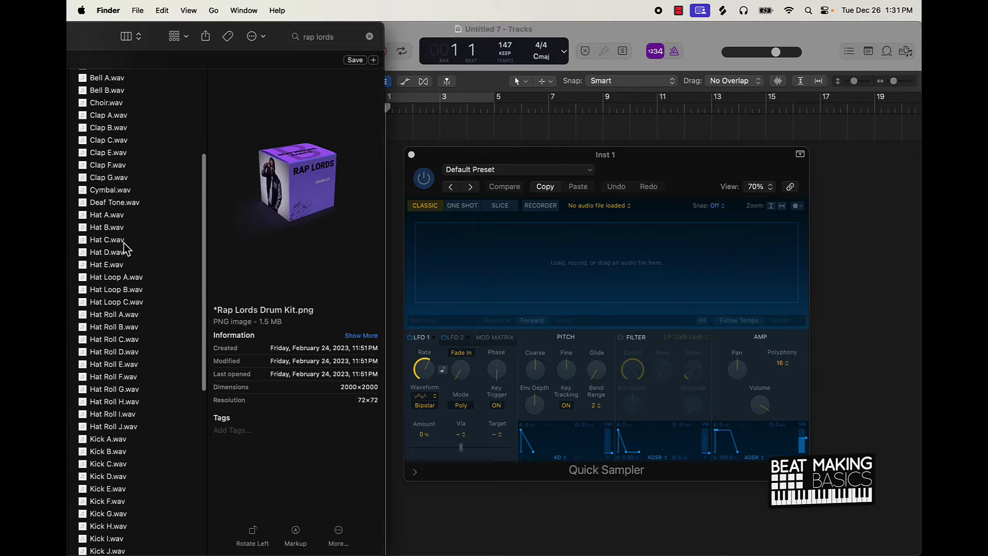
{"action": "left_click", "coordinate": [117, 126]}
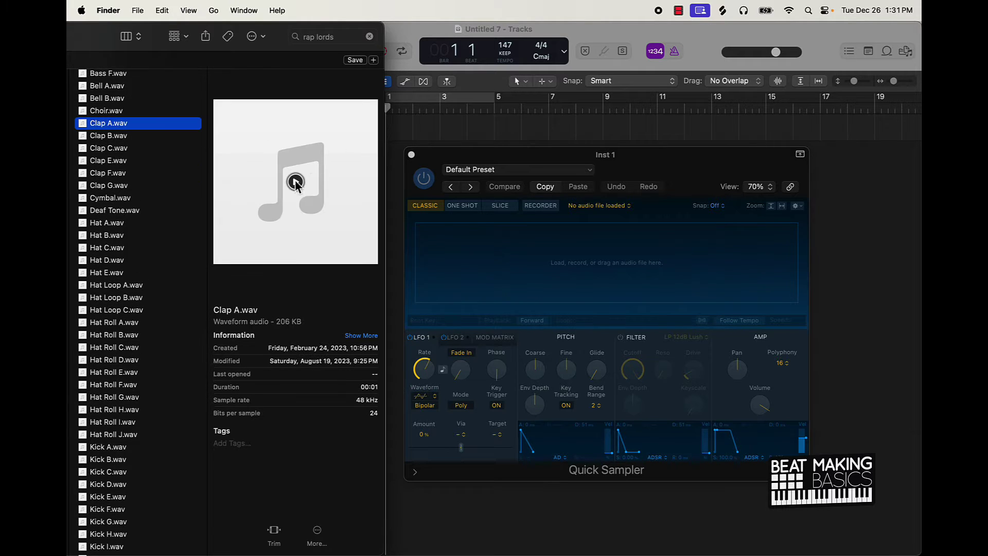
{"action": "left_click", "coordinate": [293, 180]}
Step: Load Clap B.wav from Finder into the empty Quick Sampler on the first track, and return to Logic Pro
{"action": "left_click", "coordinate": [125, 137]}
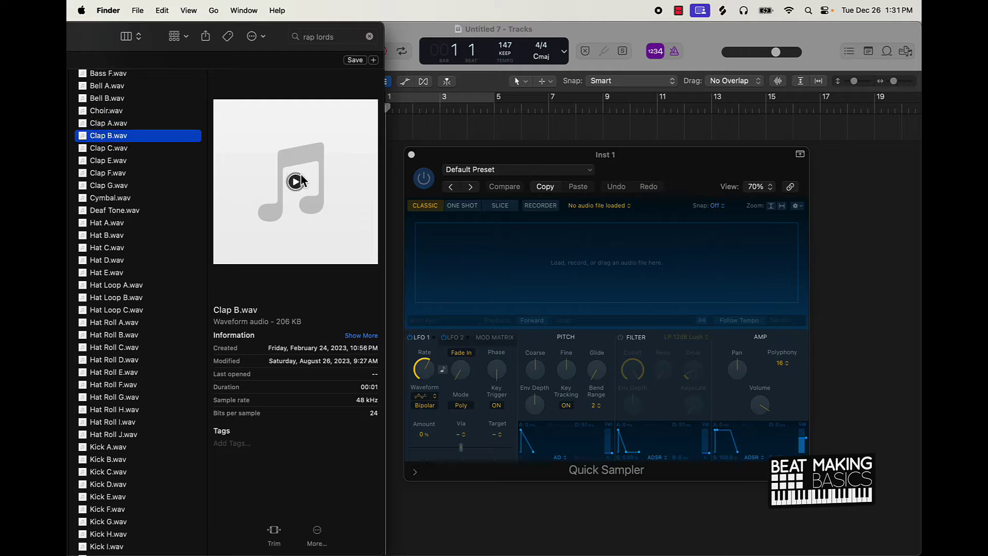
{"action": "left_click_drag", "start_coordinate": [118, 140], "coordinate": [673, 269]}
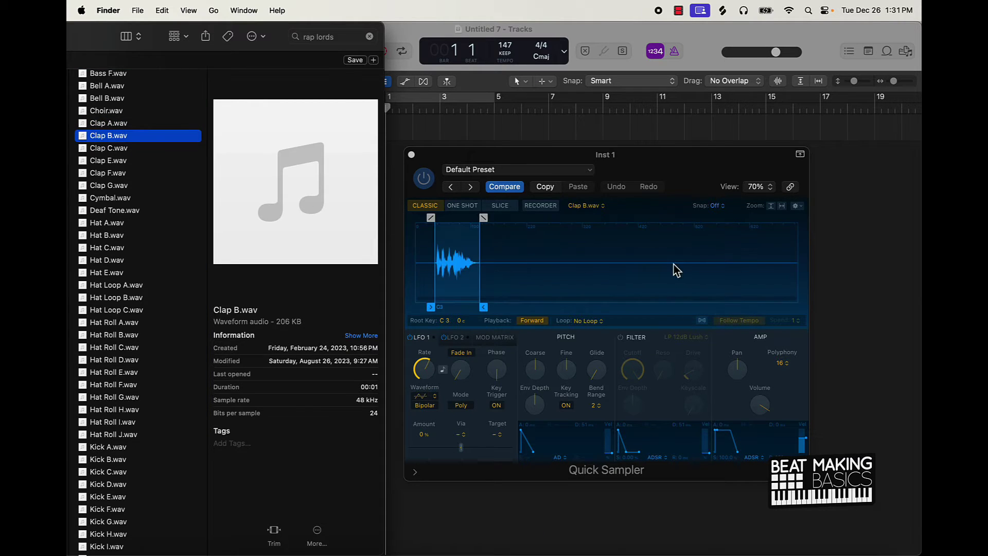
{"action": "left_click", "coordinate": [653, 166]}
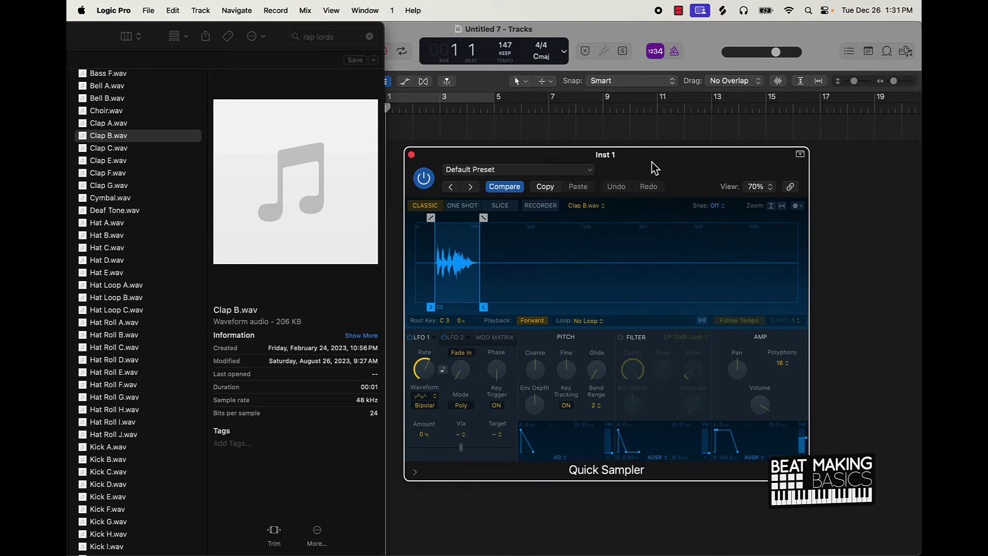
{"action": "left_click", "coordinate": [508, 123]}
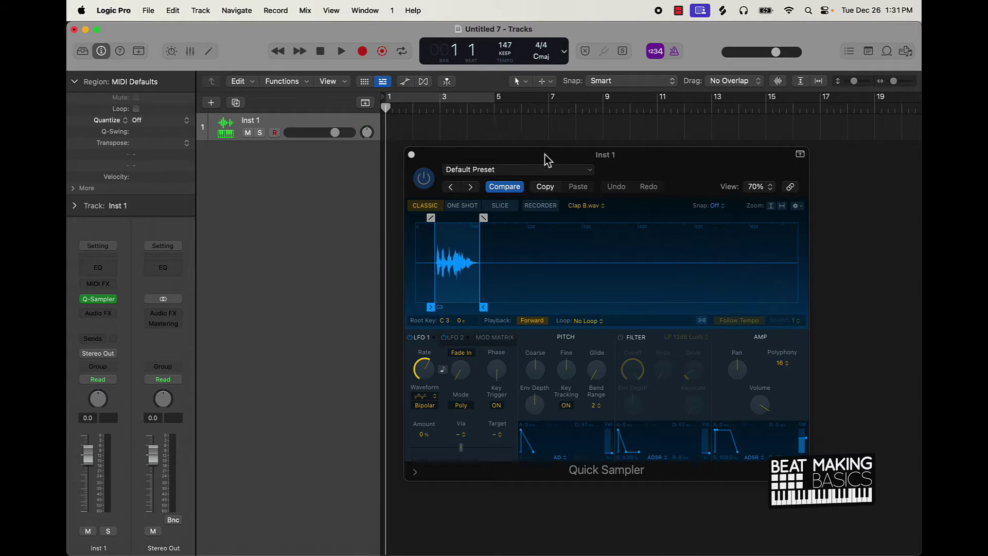
Step: Save the Quick Sampler setting as a preset named "Rap Lords Clap 1" and close the plug-in window
{"action": "left_click", "coordinate": [479, 173]}
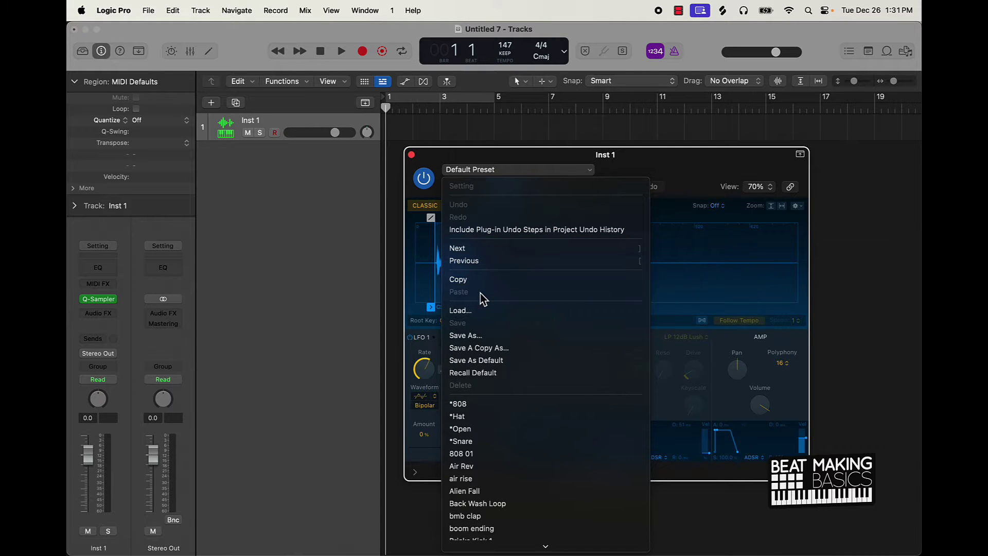
{"action": "left_click", "coordinate": [480, 339]}
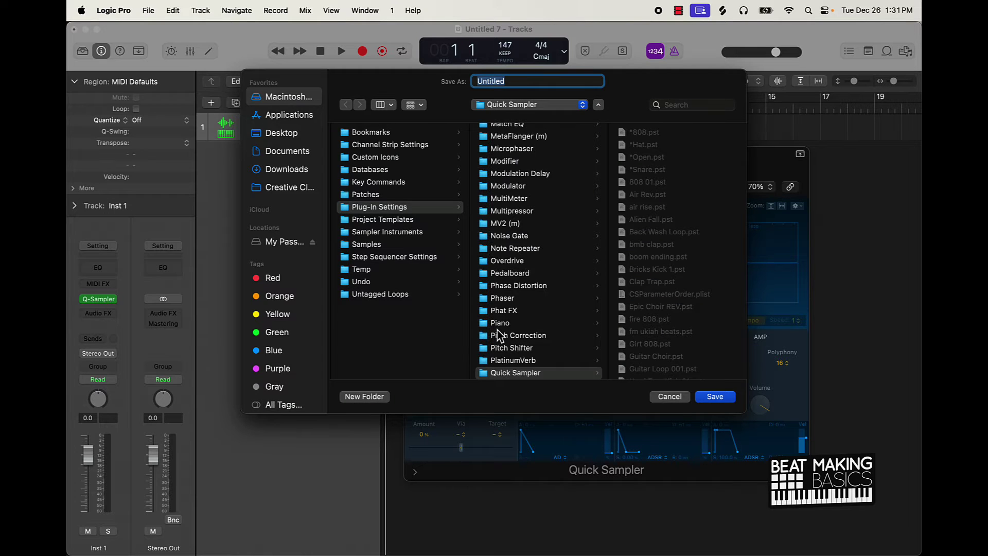
{"action": "type", "text": "Rap Lords Clap 1"}
{"action": "key", "text": "Return"}
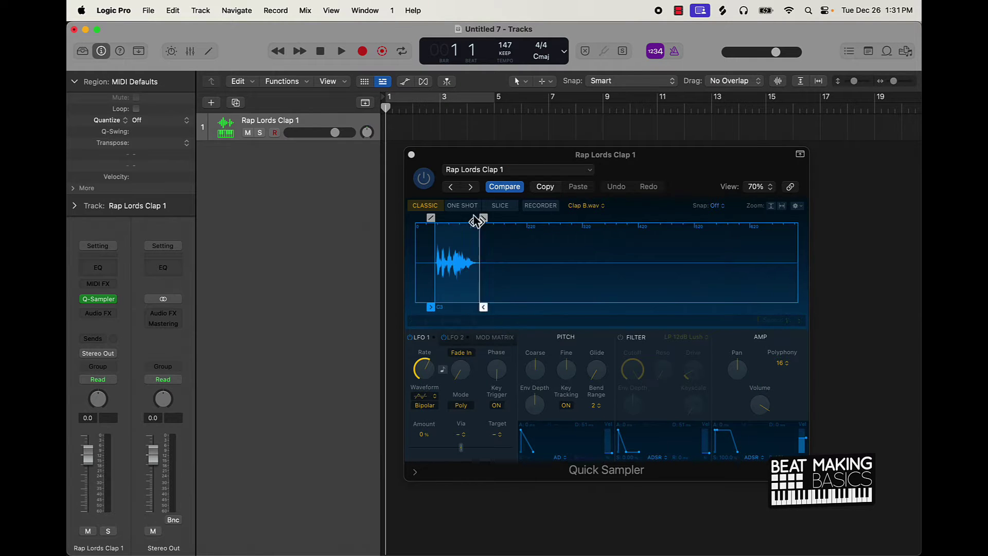
{"action": "left_click", "coordinate": [411, 155]}
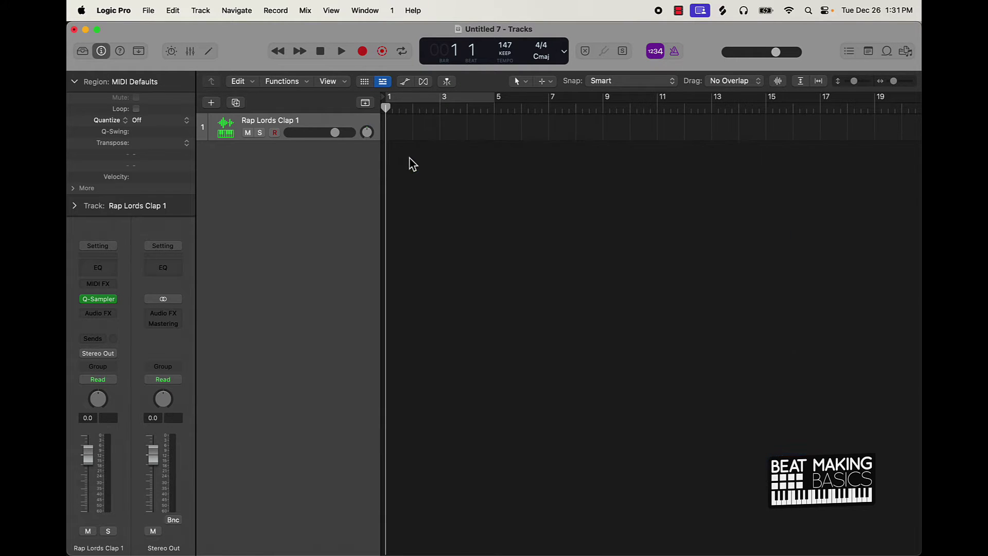
Step: Add a second software instrument track with Quick Sampler and move its plug-in window up out of the way
{"action": "left_click", "coordinate": [212, 102]}
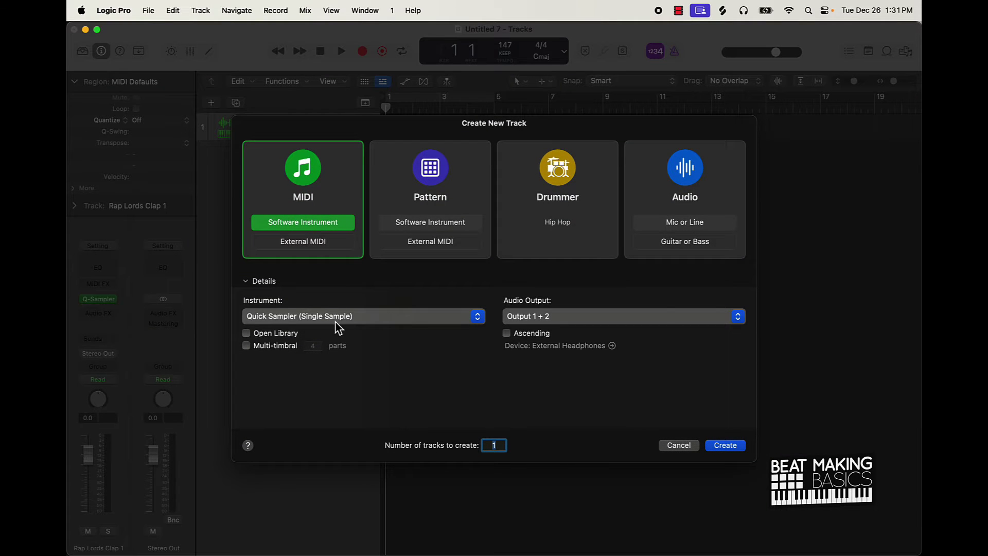
{"action": "left_click", "coordinate": [733, 446]}
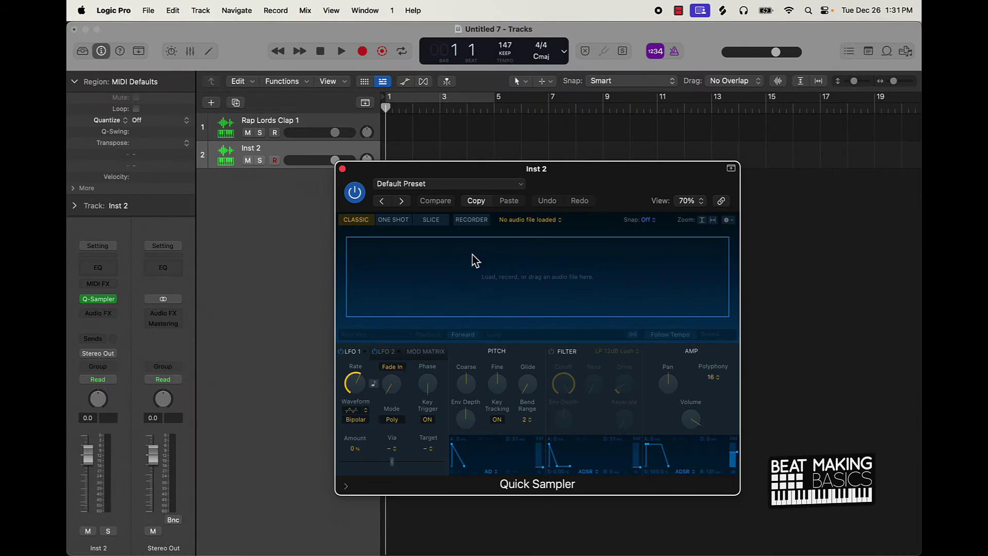
{"action": "left_click_drag", "start_coordinate": [630, 178], "coordinate": [512, 122]}
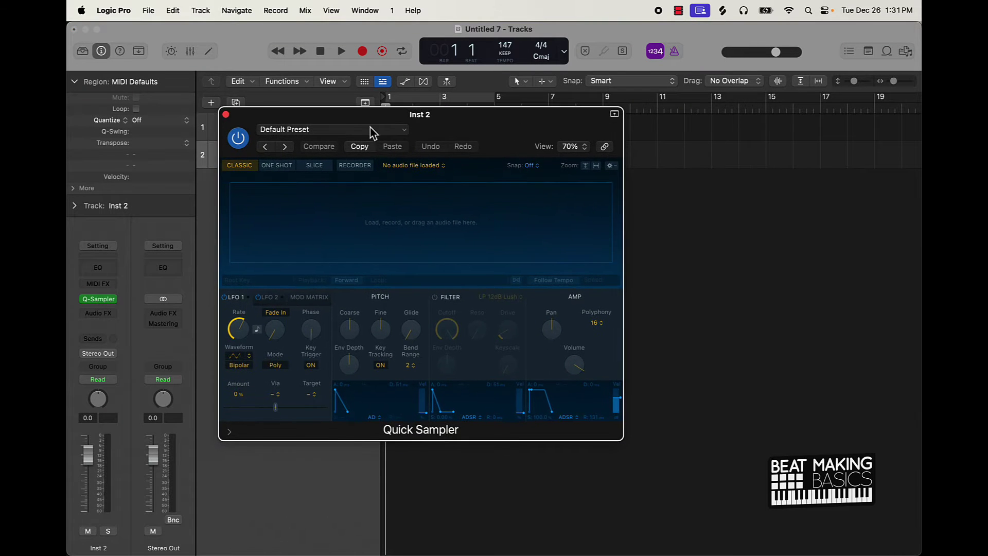
Step: Load the saved preset Rap Lords Clap 1.pst into the second track's Quick Sampler from the Quick Sampler settings folder
{"action": "left_click", "coordinate": [316, 130]}
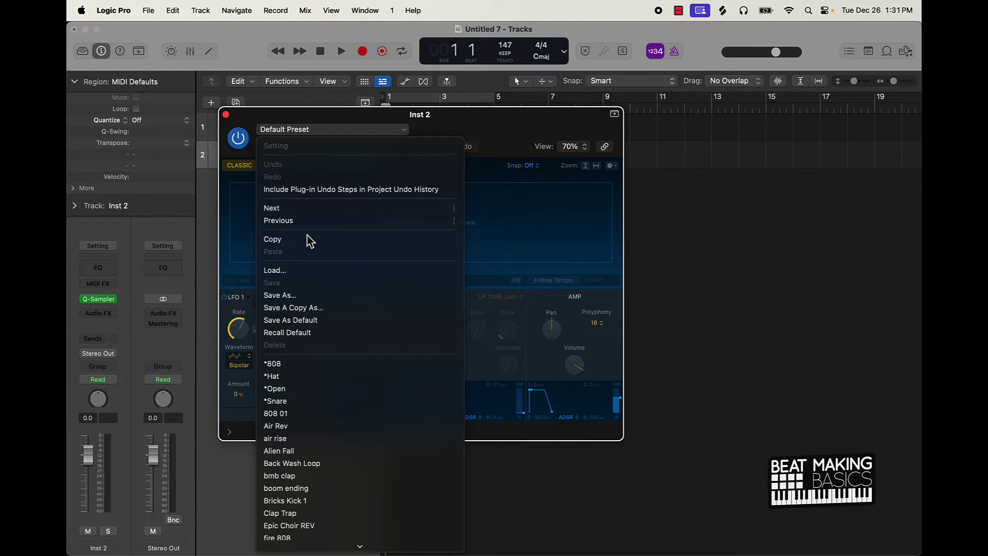
{"action": "scroll", "coordinate": [325, 424], "scroll_direction": "down", "scroll_amount": 10}
{"action": "scroll", "coordinate": [323, 425], "scroll_direction": "down", "scroll_amount": 3}
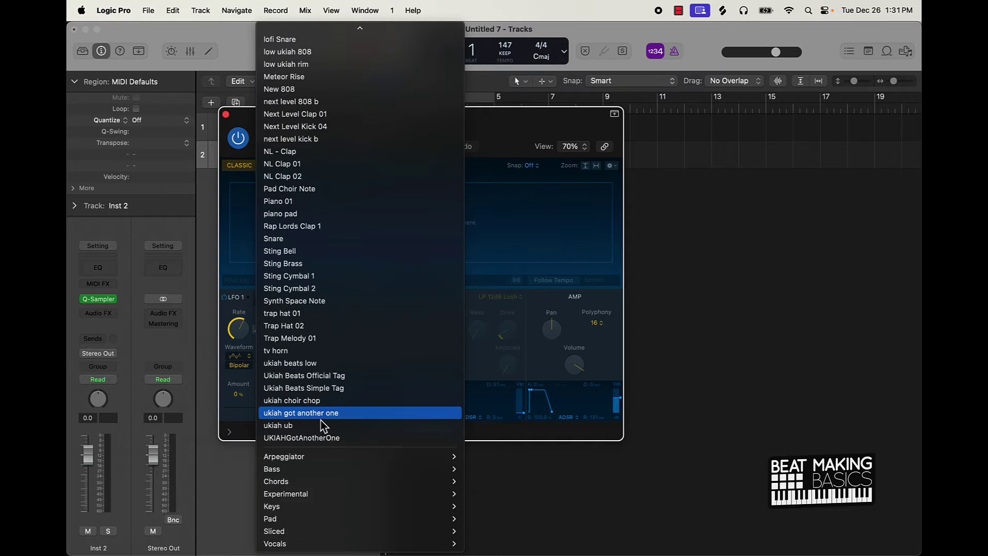
{"action": "scroll", "coordinate": [310, 214], "scroll_direction": "up", "scroll_amount": 15}
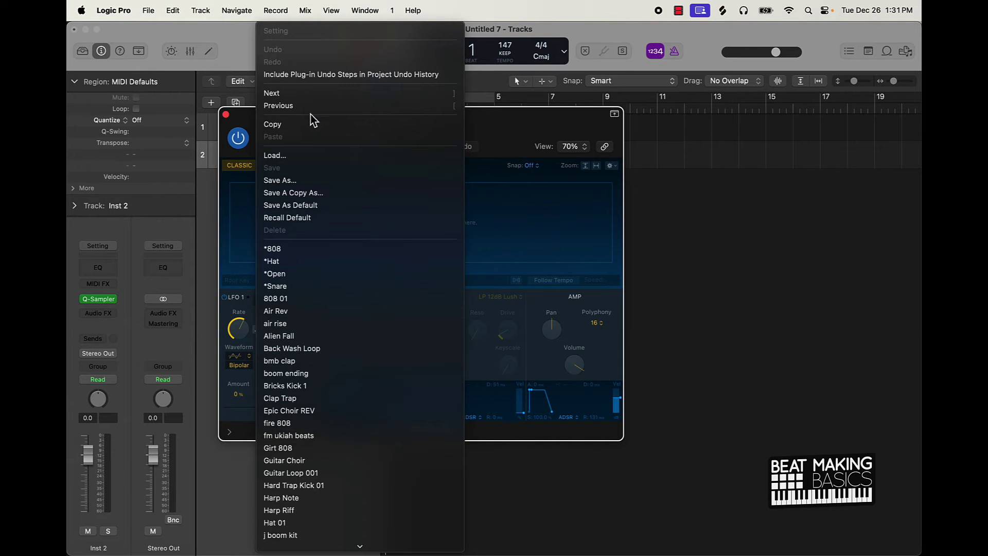
{"action": "left_click", "coordinate": [284, 156]}
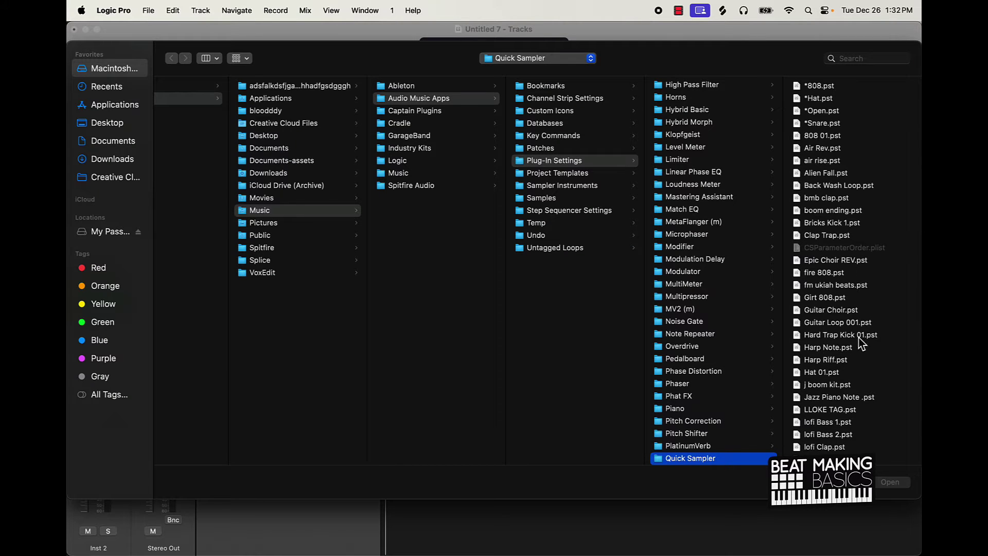
{"action": "scroll", "coordinate": [860, 341], "scroll_direction": "down", "scroll_amount": 10}
{"action": "scroll", "coordinate": [861, 340], "scroll_direction": "down", "scroll_amount": 1}
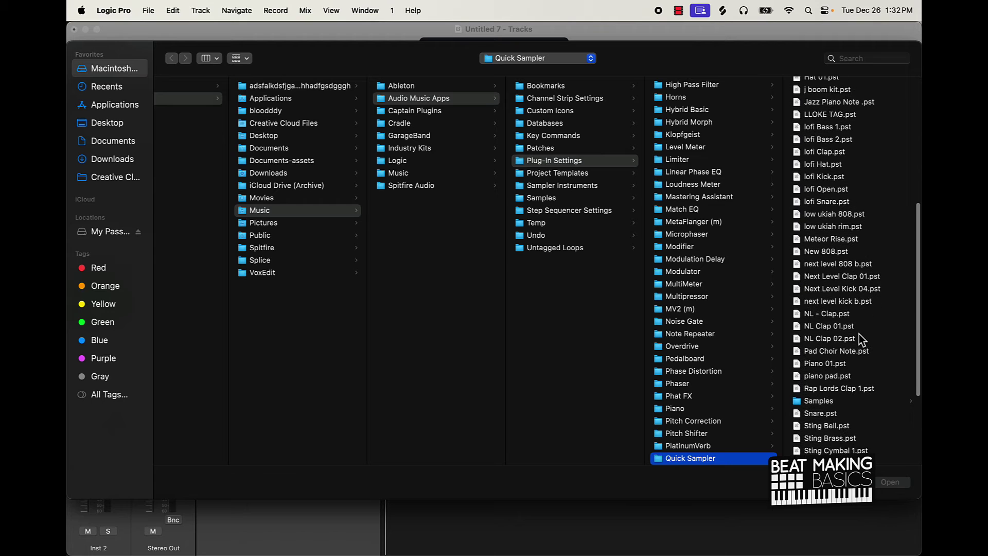
{"action": "left_click", "coordinate": [844, 388]}
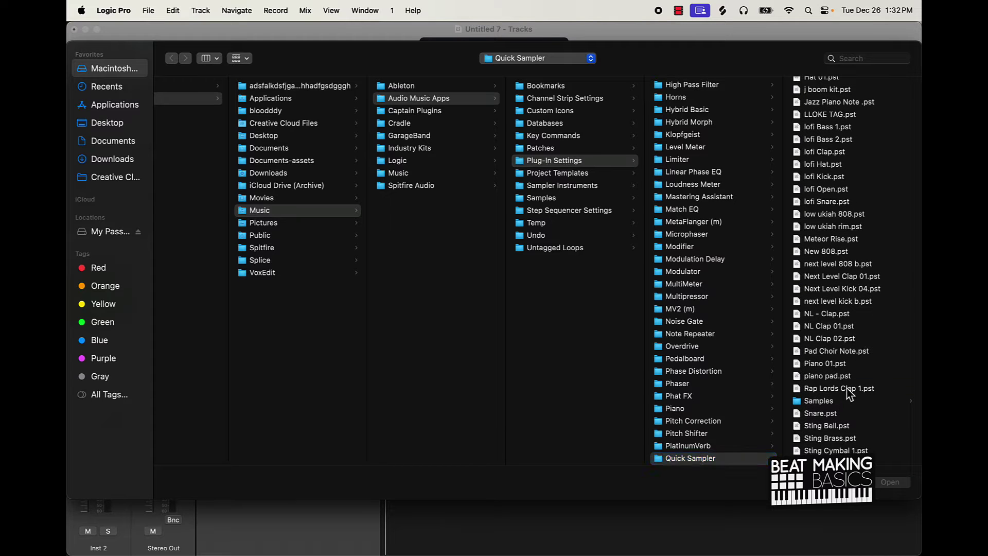
{"action": "left_click", "coordinate": [882, 481]}
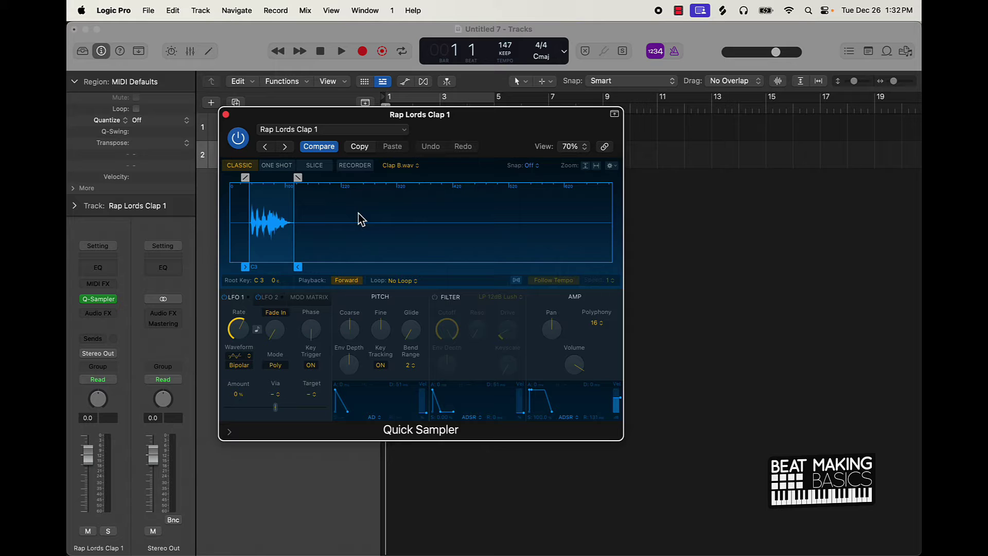
Step: Audition the loaded clap at several pitches with Musical Typing, and close the on-screen keyboard and the Quick Sampler window
{"action": "key", "text": "super+k"}
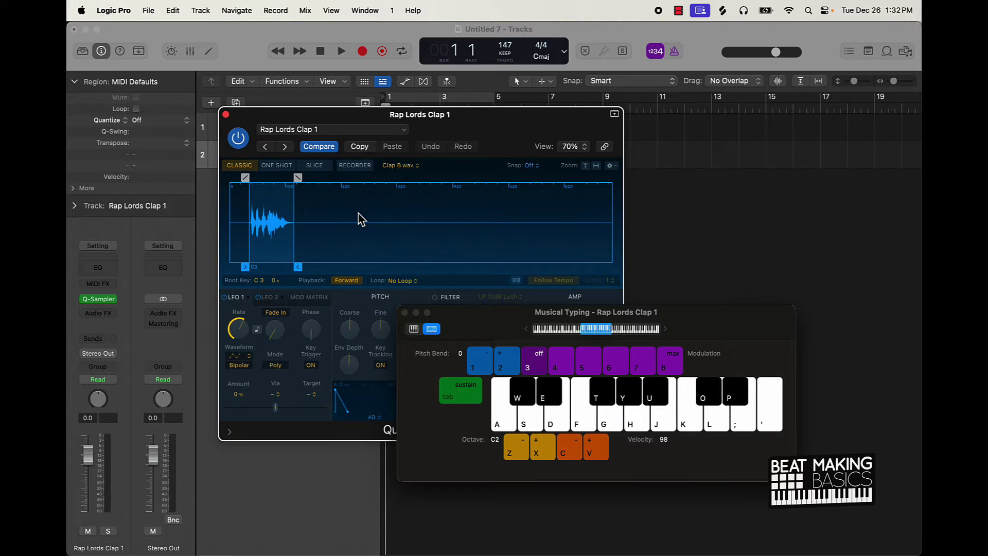
{"action": "key", "text": "a"}
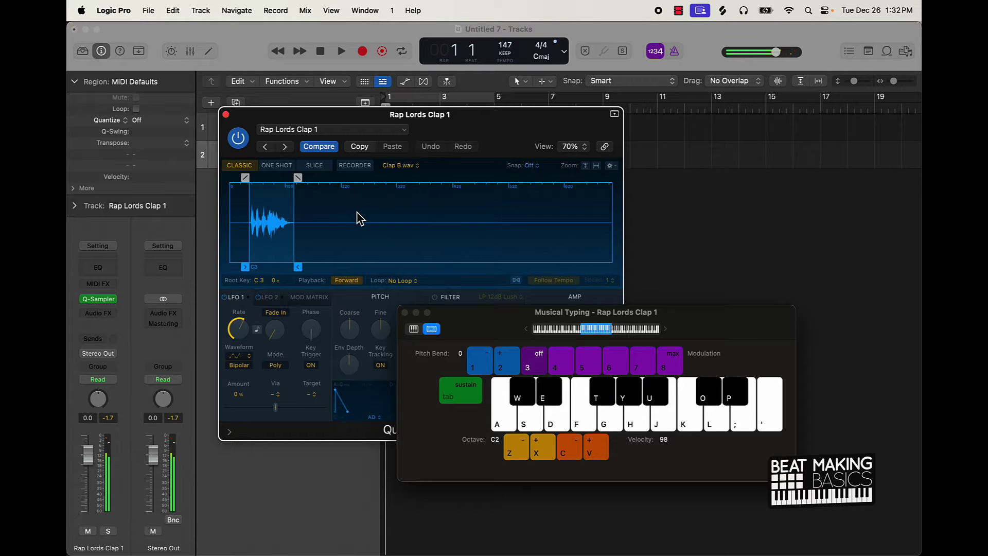
{"action": "key", "text": "k"}
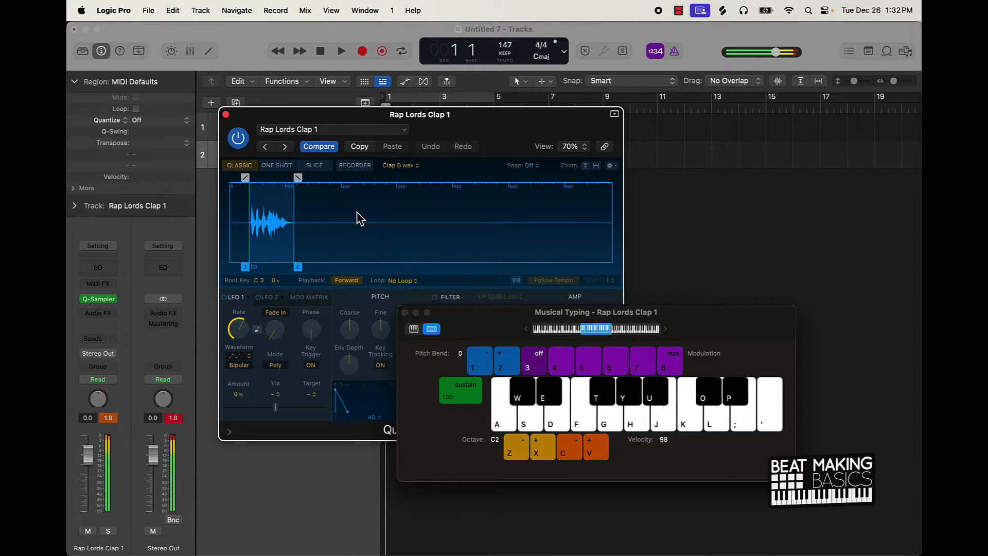
{"action": "left_click", "coordinate": [414, 329]}
{"action": "key", "text": "j"}
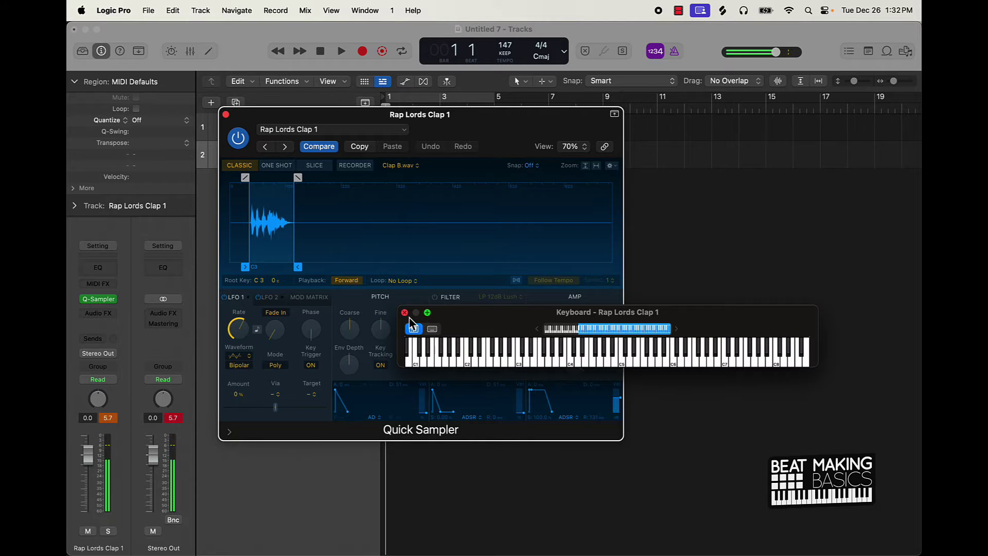
{"action": "left_click", "coordinate": [404, 312]}
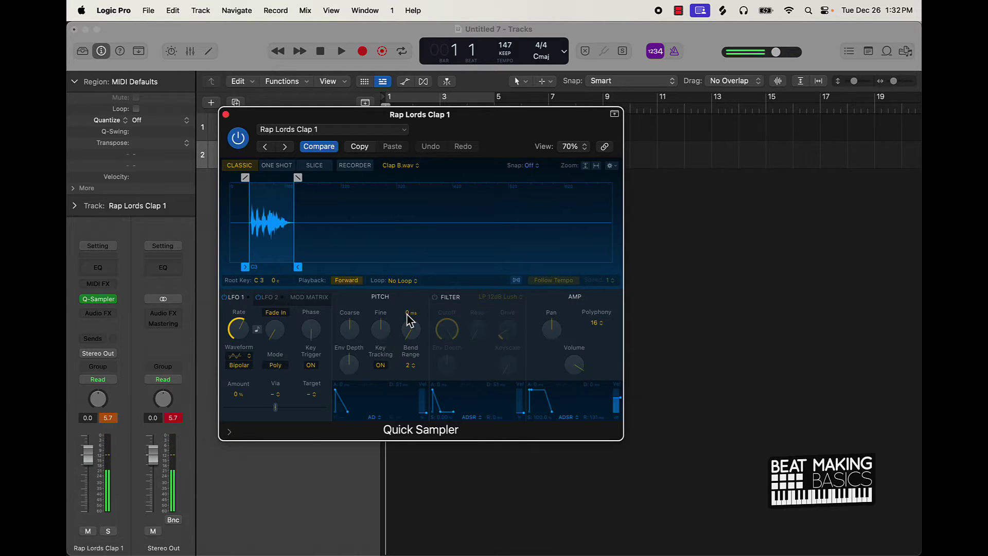
{"action": "left_click", "coordinate": [225, 114]}
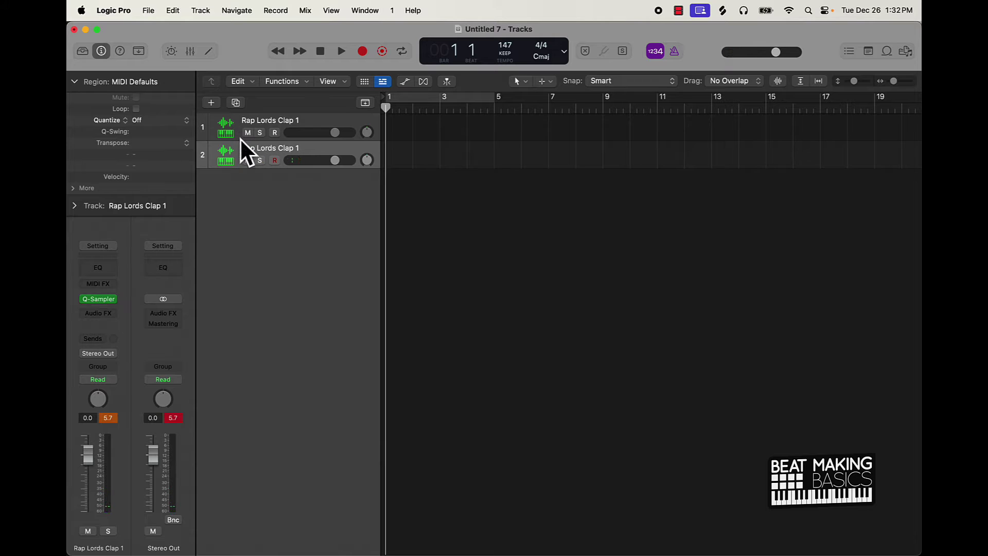
Step: Add a third software instrument track with Quick Sampler and reposition its plug-in window over the track area
{"action": "left_click", "coordinate": [211, 104]}
{"action": "left_click", "coordinate": [738, 444]}
{"action": "left_click_drag", "start_coordinate": [612, 189], "coordinate": [473, 215]}
{"action": "mouse_move", "coordinate": [206, 535]}
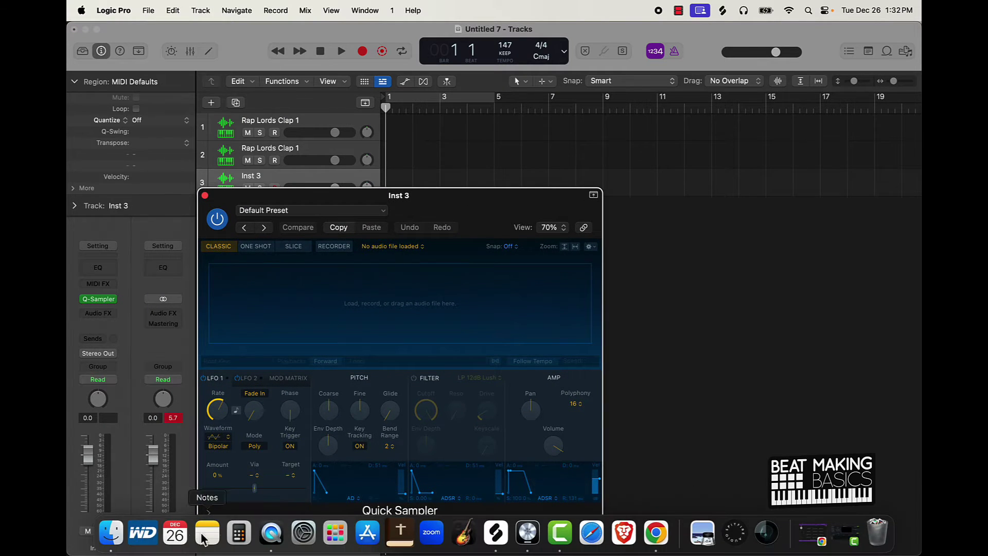
Step: Switch to Finder, move the Quick Sampler window clear of the file list, and preview Snare A.wav from the rap lords results
{"action": "left_click", "coordinate": [106, 534]}
{"action": "left_click_drag", "start_coordinate": [532, 205], "coordinate": [736, 170]}
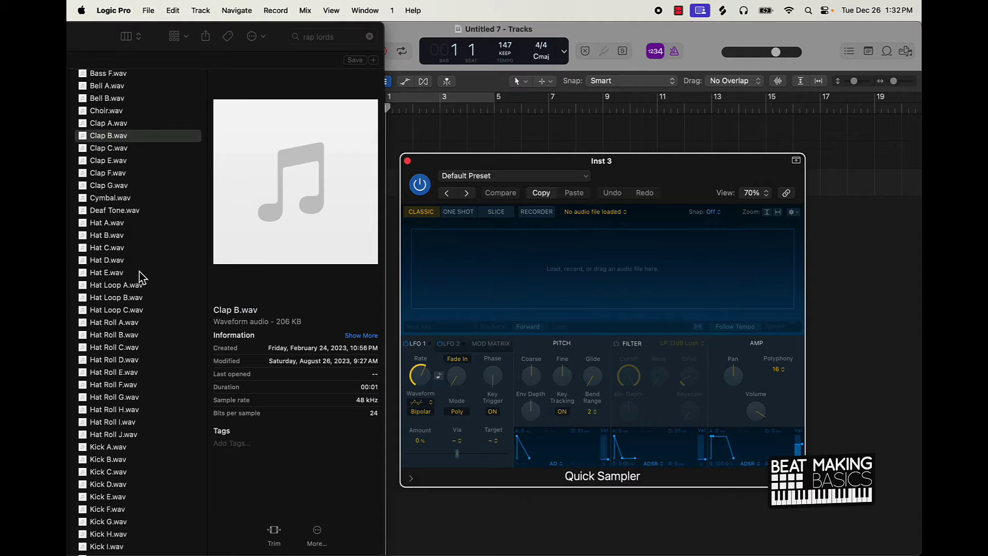
{"action": "scroll", "coordinate": [139, 272], "scroll_direction": "down", "scroll_amount": 10}
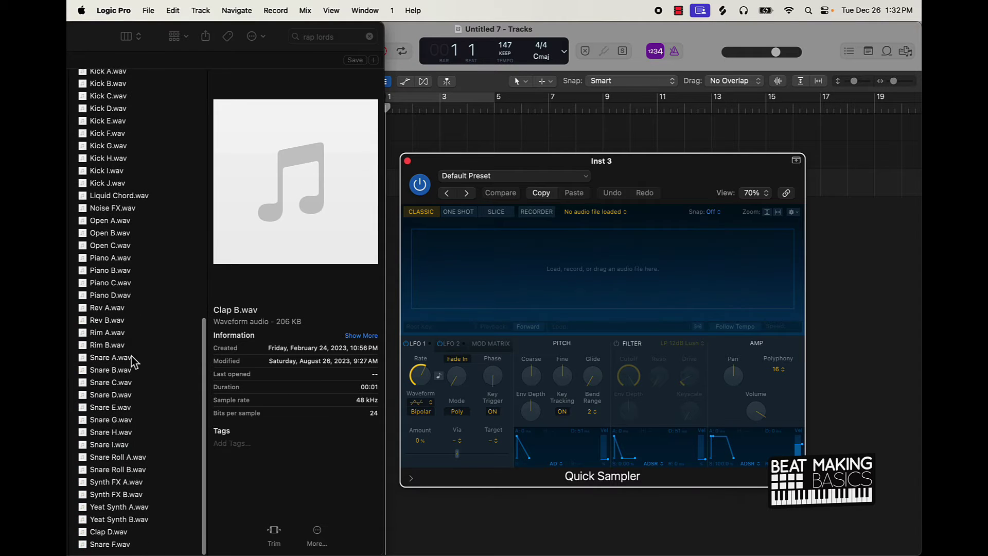
{"action": "left_click", "coordinate": [123, 361]}
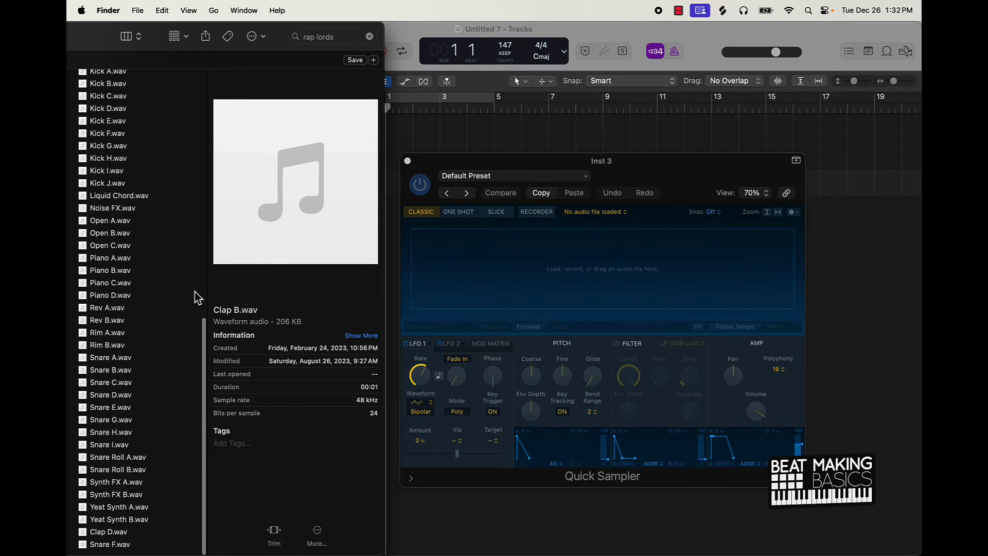
{"action": "left_click", "coordinate": [110, 357]}
{"action": "left_click", "coordinate": [295, 182]}
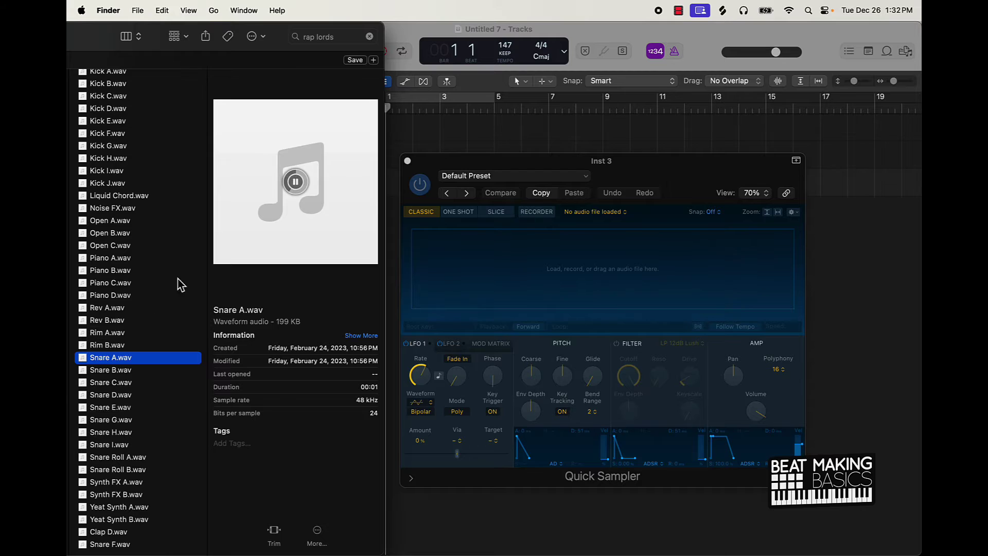
Step: Preview Rim A.wav in Finder and load it into the third track's Quick Sampler
{"action": "left_click", "coordinate": [112, 333]}
{"action": "left_click", "coordinate": [294, 183]}
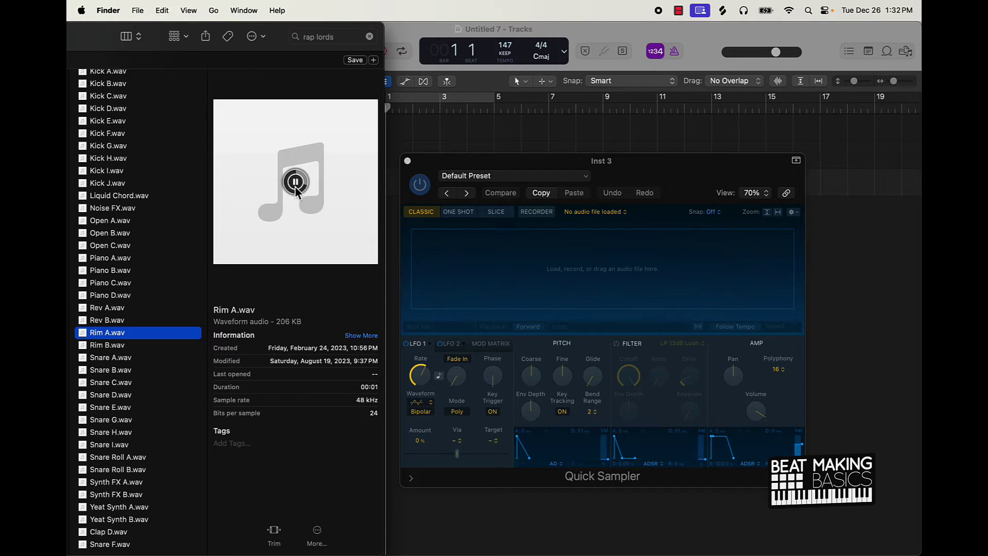
{"action": "left_click_drag", "start_coordinate": [112, 332], "coordinate": [526, 273]}
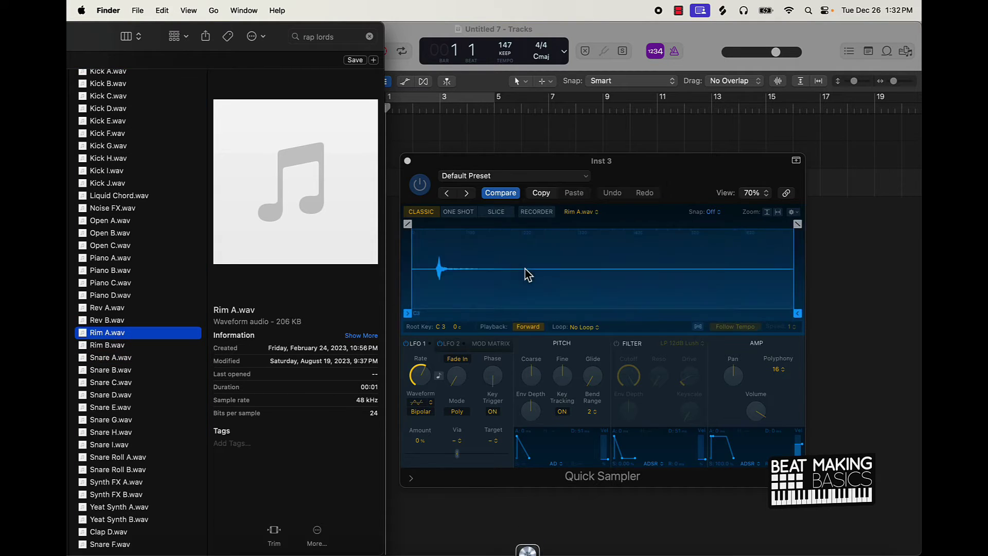
Step: Return to Logic Pro and audition the rim sample with Musical Typing, raising its octave to C2
{"action": "left_click", "coordinate": [488, 128]}
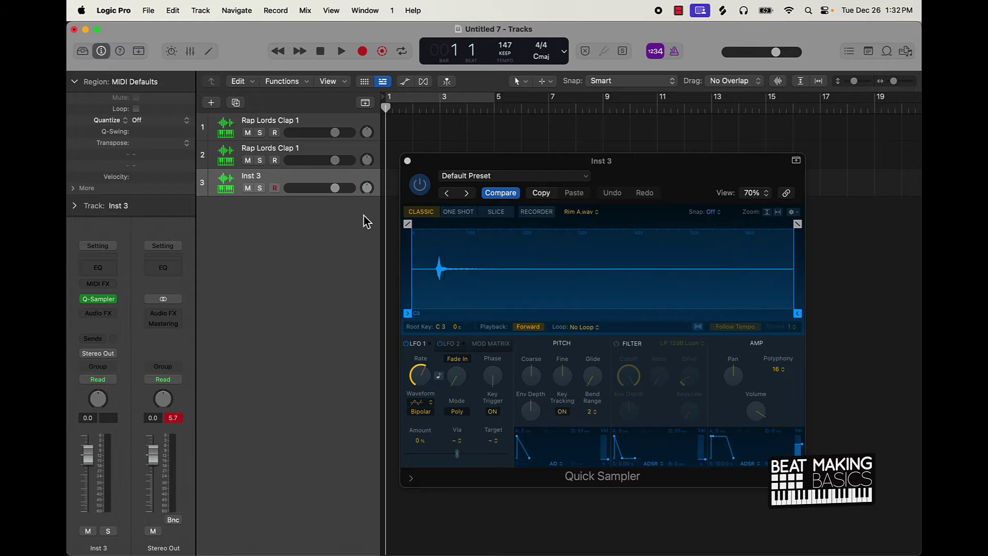
{"action": "key", "text": "super+k"}
{"action": "key", "text": "k"}
{"action": "key", "text": "k"}
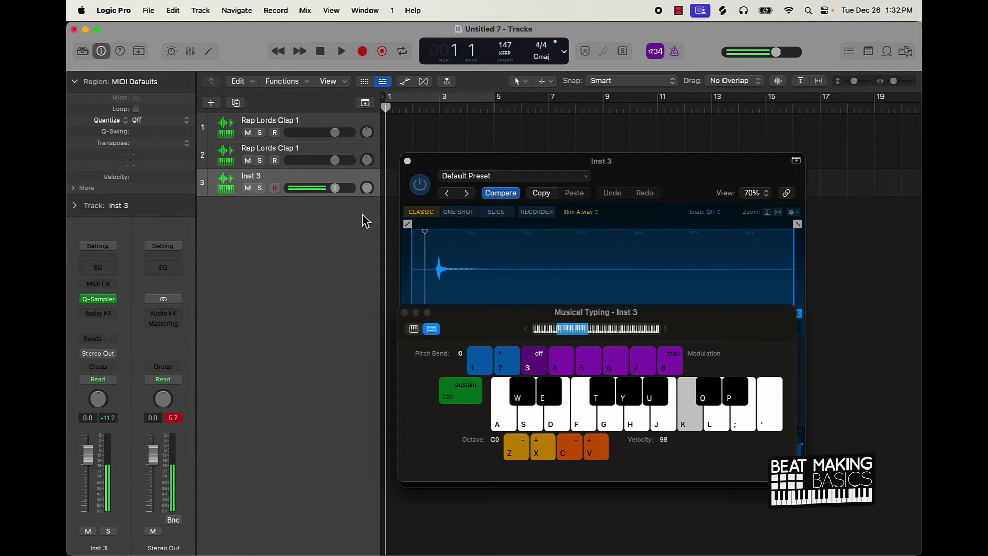
{"action": "key", "text": "x"}
{"action": "key", "text": "x"}
{"action": "key", "text": "k"}
{"action": "key", "text": "k"}
{"action": "key", "text": "k"}
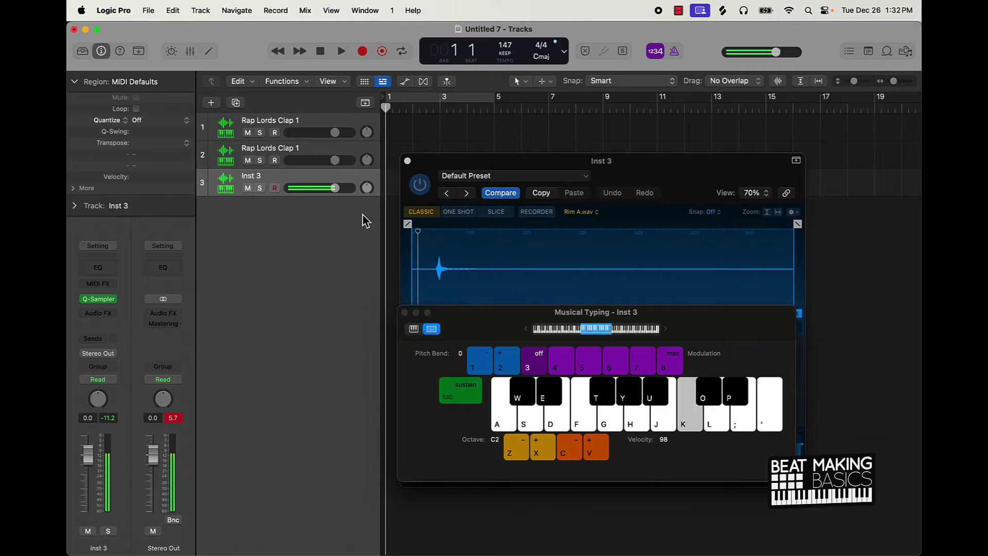
Step: Rename the second track Clap and the third track Rim
{"action": "double_click", "coordinate": [264, 149]}
{"action": "type", "text": "Clap"}
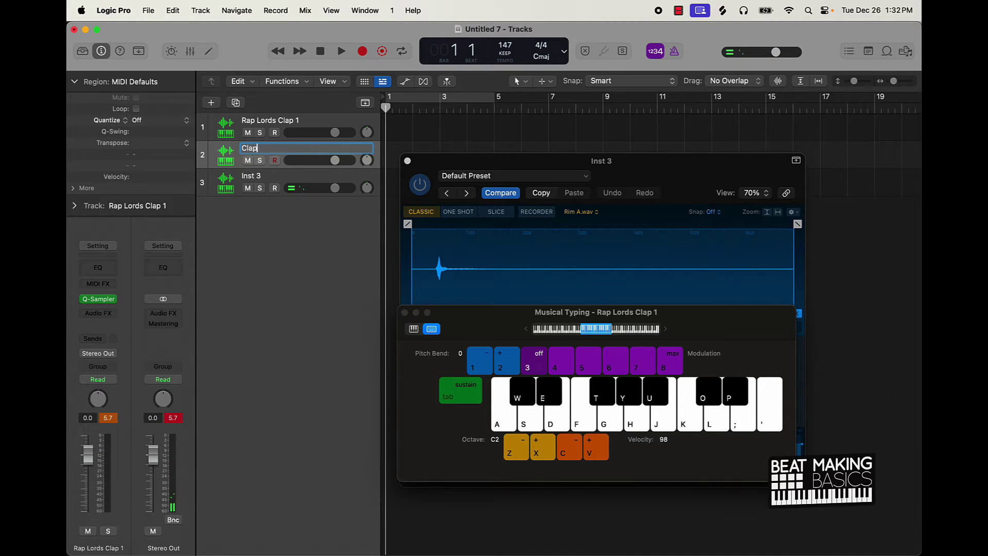
{"action": "key", "text": "Tab"}
{"action": "type", "text": "Rim"}
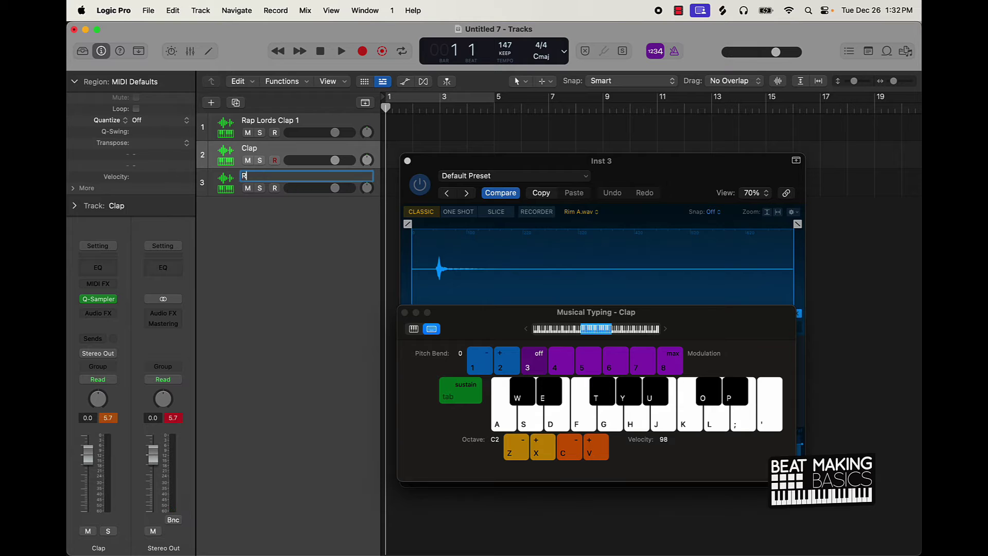
{"action": "key", "text": "Return"}
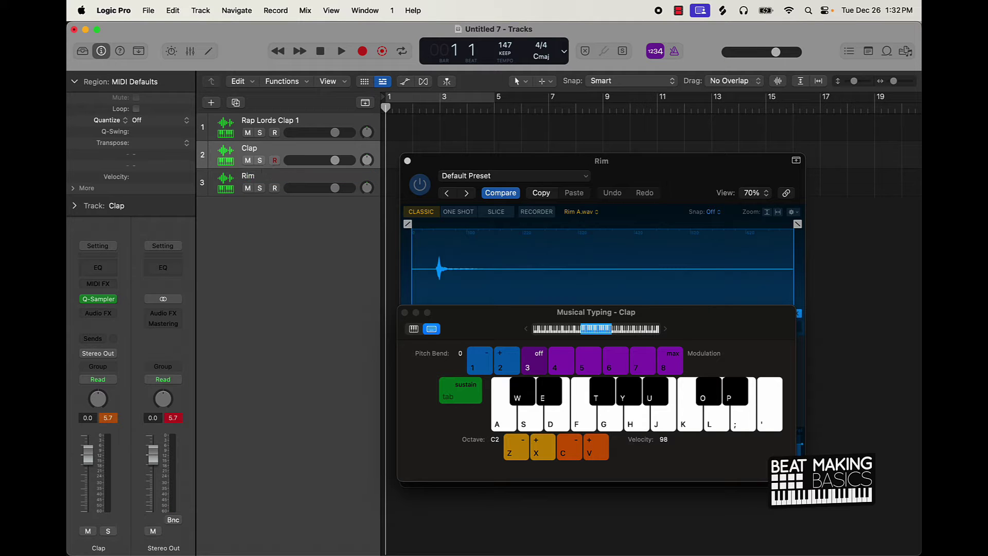
Step: Save the rim's Quick Sampler setting as a preset named Rap Lords Rim Shot and close the plug-in window
{"action": "left_click", "coordinate": [495, 176]}
{"action": "left_click", "coordinate": [493, 177]}
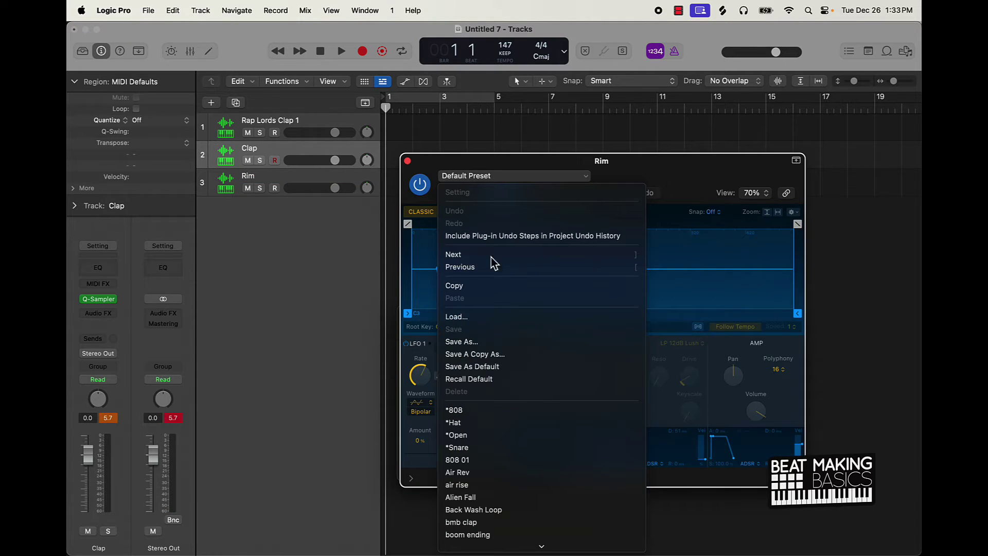
{"action": "left_click", "coordinate": [488, 342]}
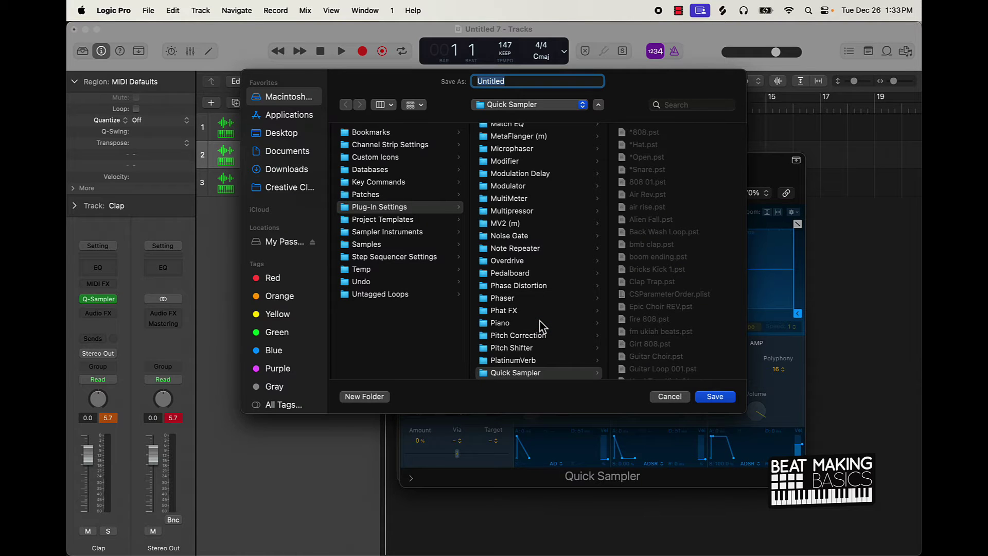
{"action": "type", "text": "Rap Lords Rim Shot"}
{"action": "key", "text": "Return"}
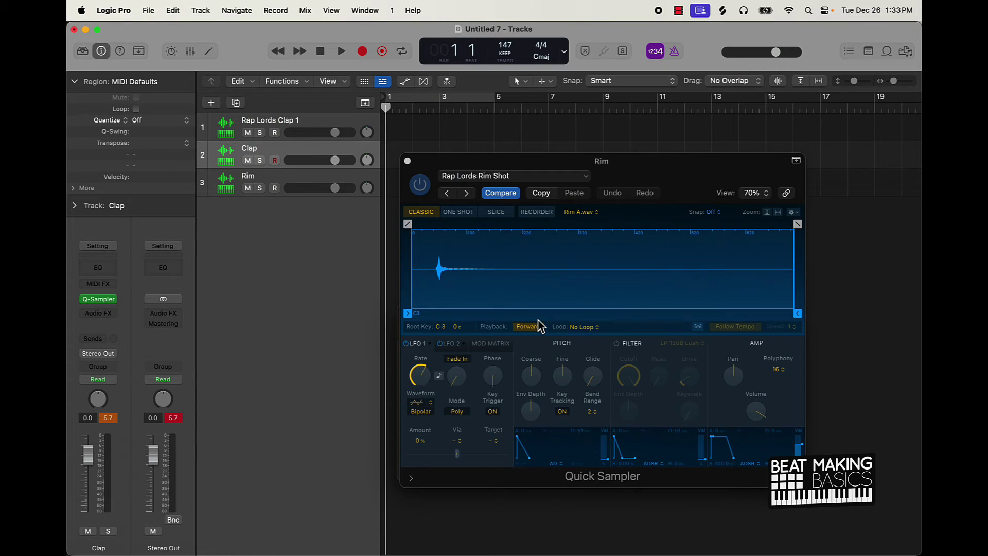
{"action": "left_click", "coordinate": [407, 161]}
Step: Add a fourth software instrument track with Quick Sampler below the Rim track and reposition its plug-in window
{"action": "left_click", "coordinate": [281, 184]}
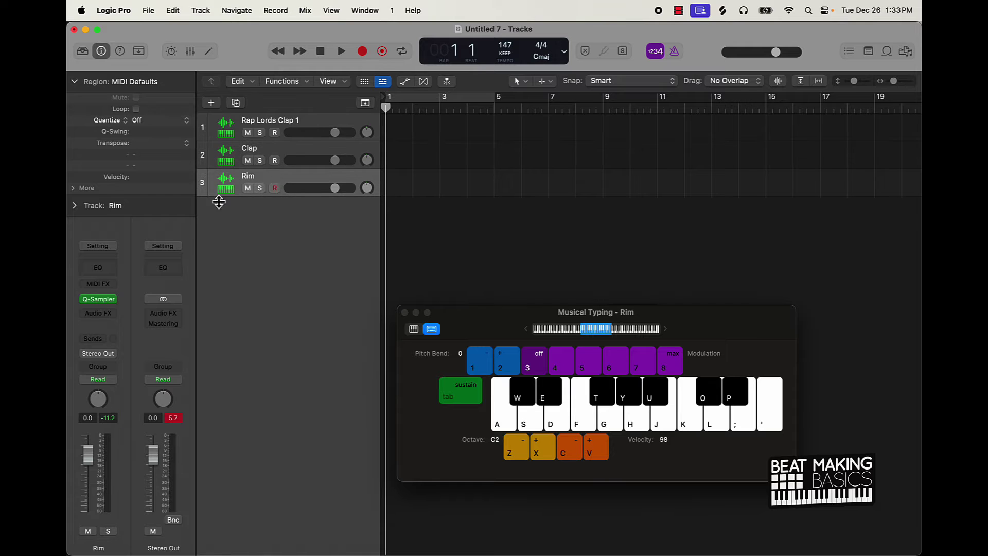
{"action": "left_click", "coordinate": [212, 103]}
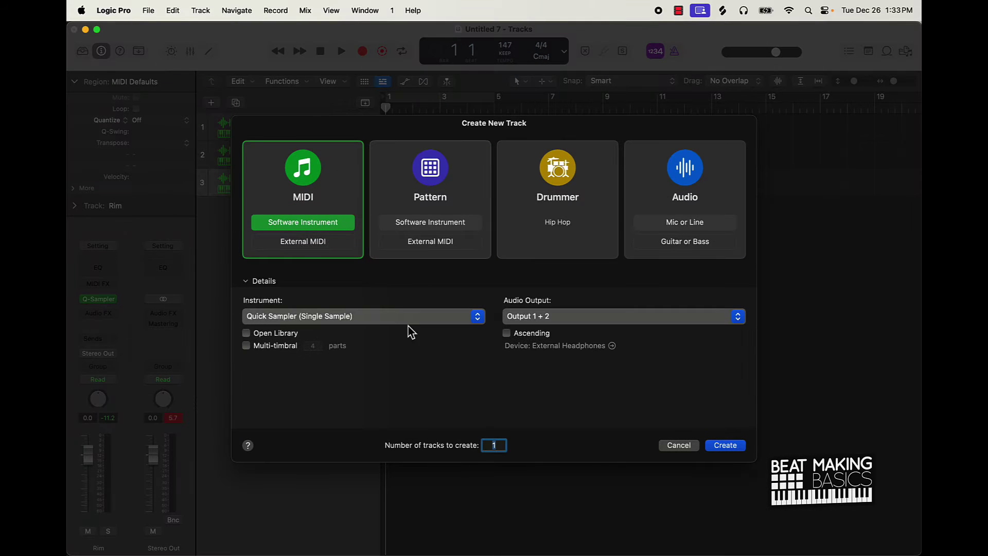
{"action": "left_click", "coordinate": [724, 445]}
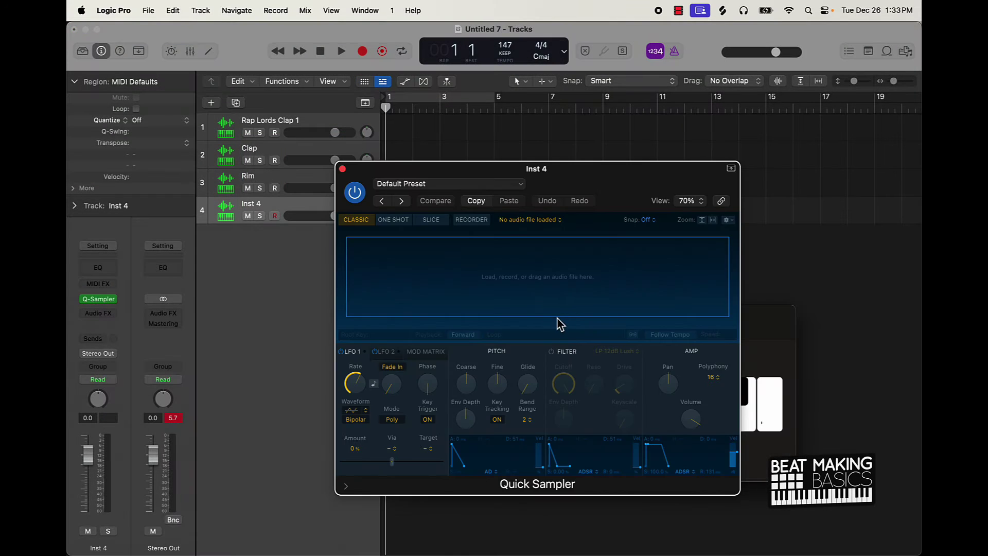
{"action": "left_click_drag", "start_coordinate": [630, 194], "coordinate": [550, 192]}
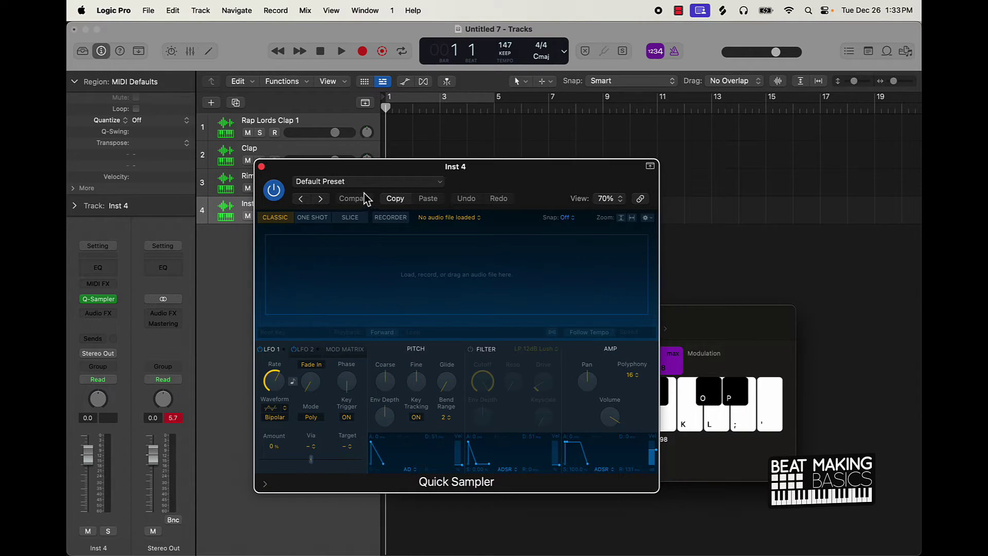
{"action": "left_click", "coordinate": [366, 182]}
{"action": "left_click", "coordinate": [496, 165]}
Step: Switch to Finder and compare the samples Snare A.wav through Snare E.wav by previewing them
{"action": "mouse_move", "coordinate": [238, 540]}
{"action": "left_click", "coordinate": [111, 535]}
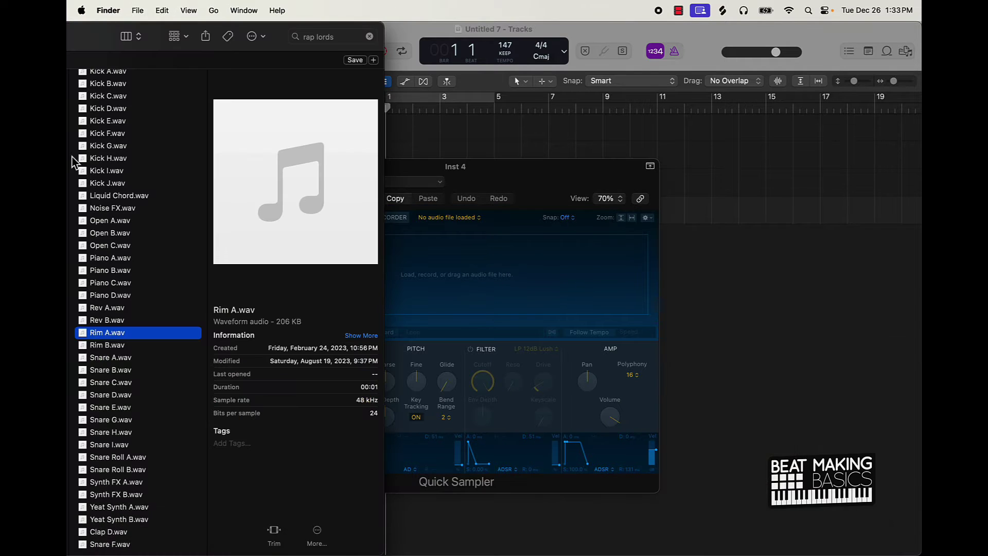
{"action": "left_click", "coordinate": [112, 383]}
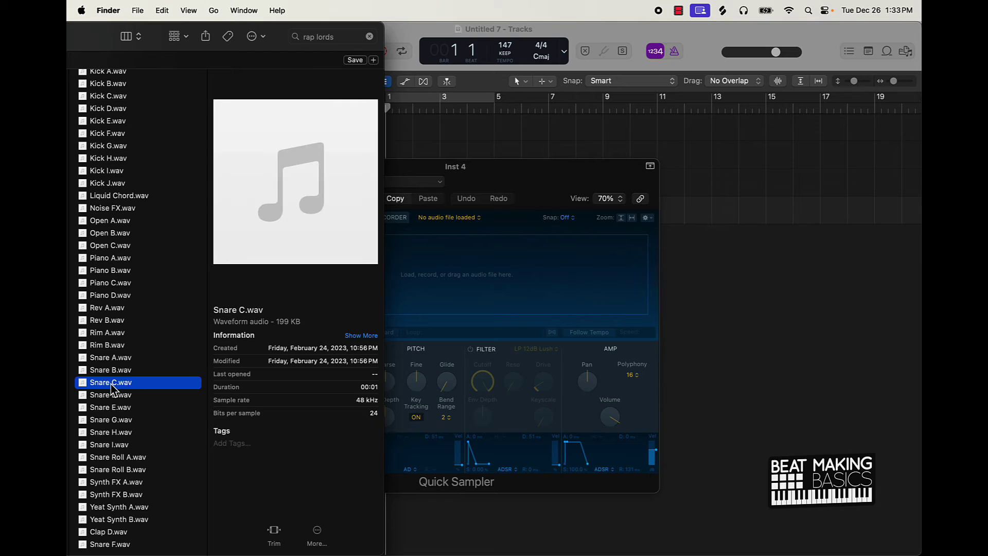
{"action": "left_click", "coordinate": [295, 182]}
{"action": "key", "text": "Up"}
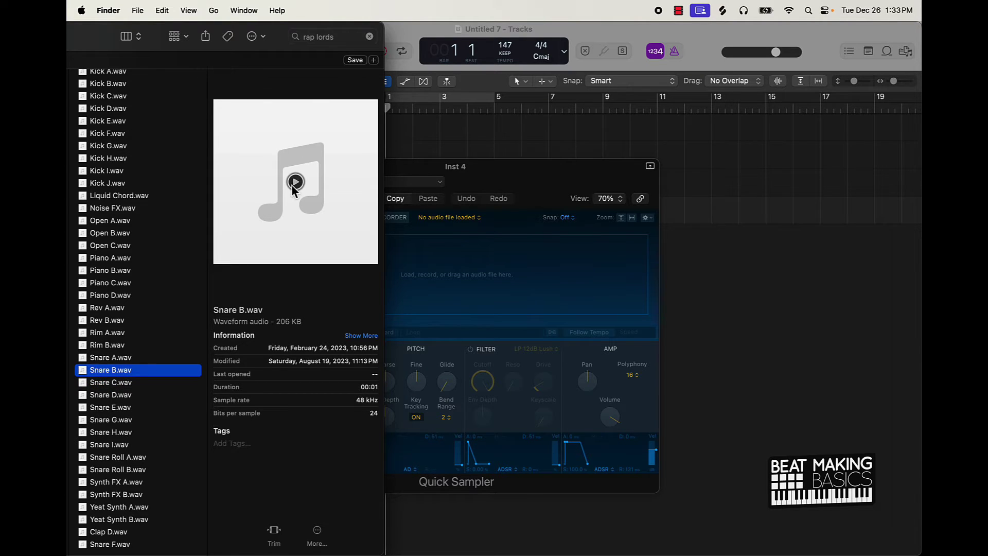
{"action": "left_click", "coordinate": [137, 357]}
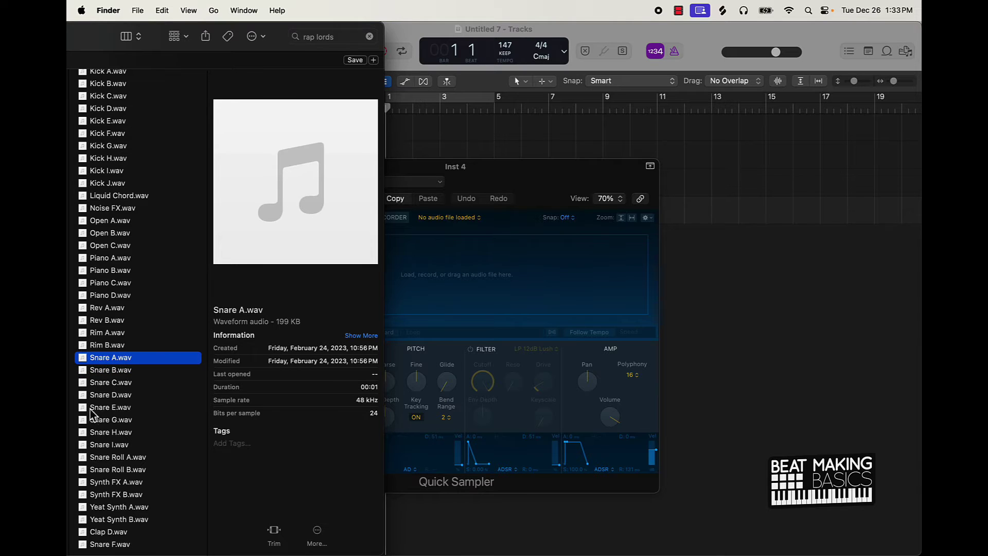
{"action": "left_click", "coordinate": [112, 396]}
{"action": "left_click", "coordinate": [297, 182]}
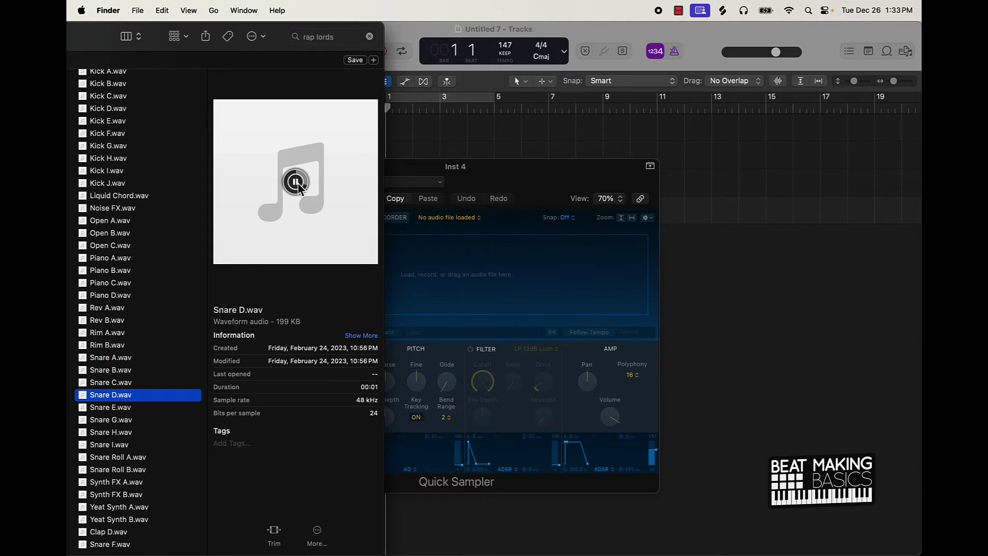
{"action": "left_click", "coordinate": [139, 407]}
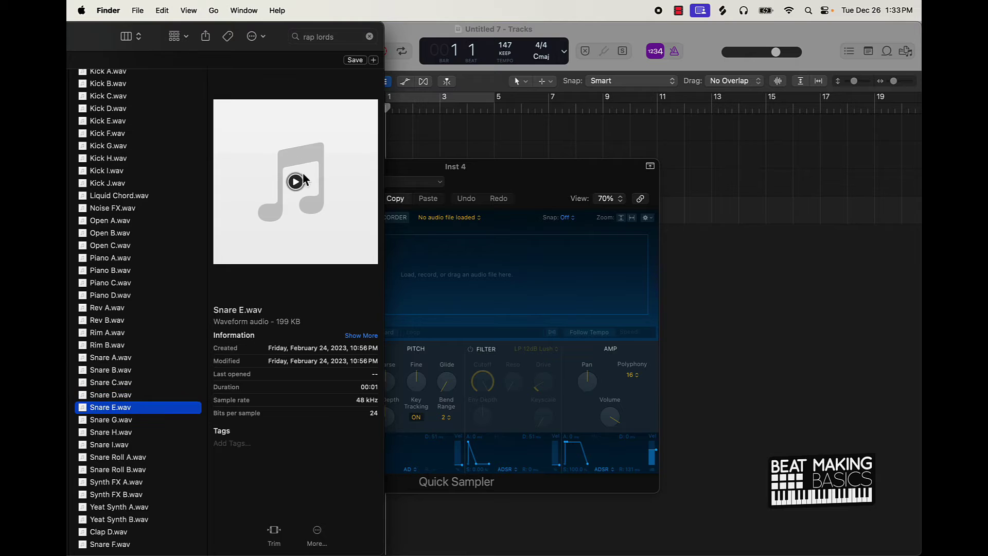
{"action": "left_click", "coordinate": [297, 183]}
Step: Preview Snare C.wav once more and load it into the fourth track's Quick Sampler
{"action": "left_click", "coordinate": [111, 385]}
{"action": "left_click", "coordinate": [296, 182]}
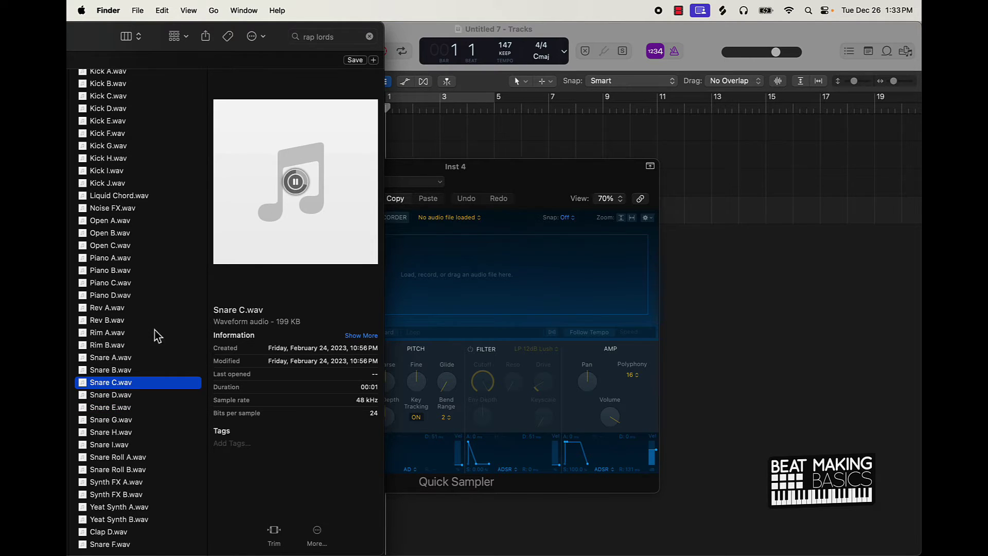
{"action": "left_click_drag", "start_coordinate": [108, 383], "coordinate": [503, 276]}
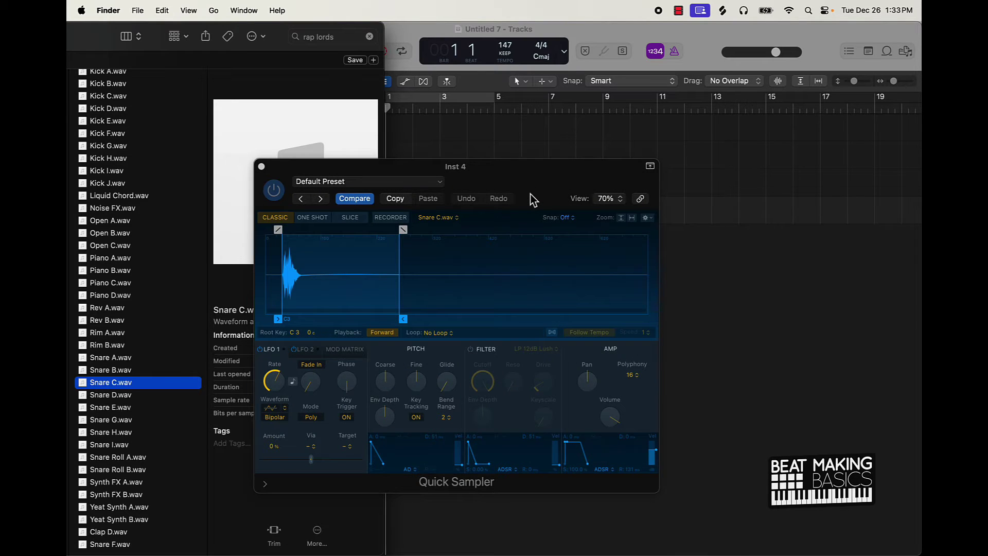
Step: Switch back to Logic Pro and separate the Quick Sampler and Musical Typing windows to audition the snare
{"action": "key", "text": "super+k"}
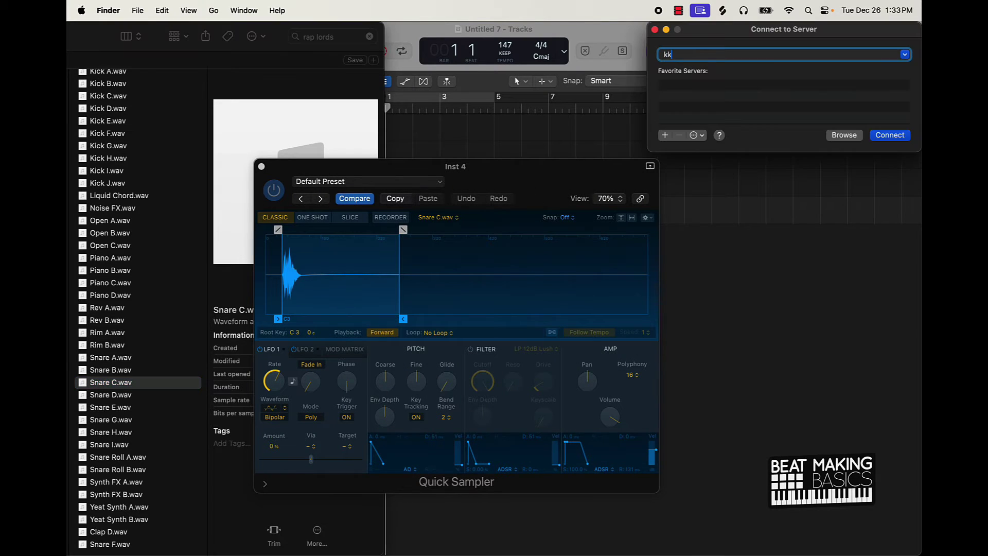
{"action": "left_click", "coordinate": [741, 420]}
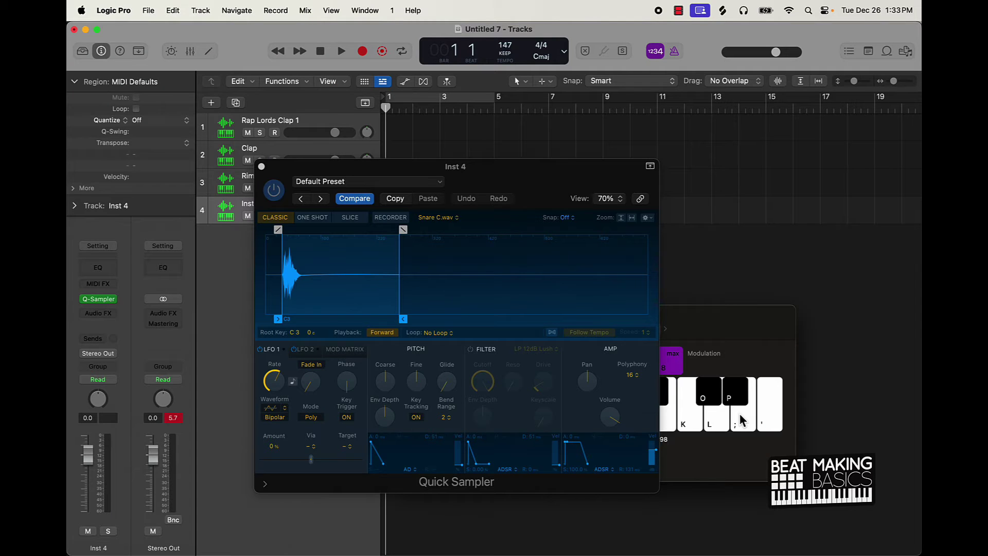
{"action": "left_click_drag", "start_coordinate": [606, 176], "coordinate": [511, 161]}
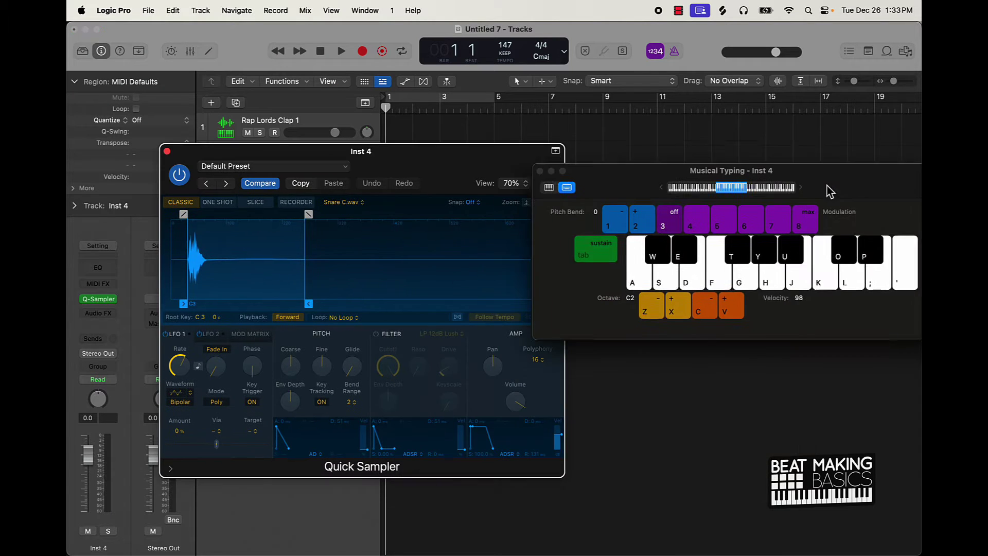
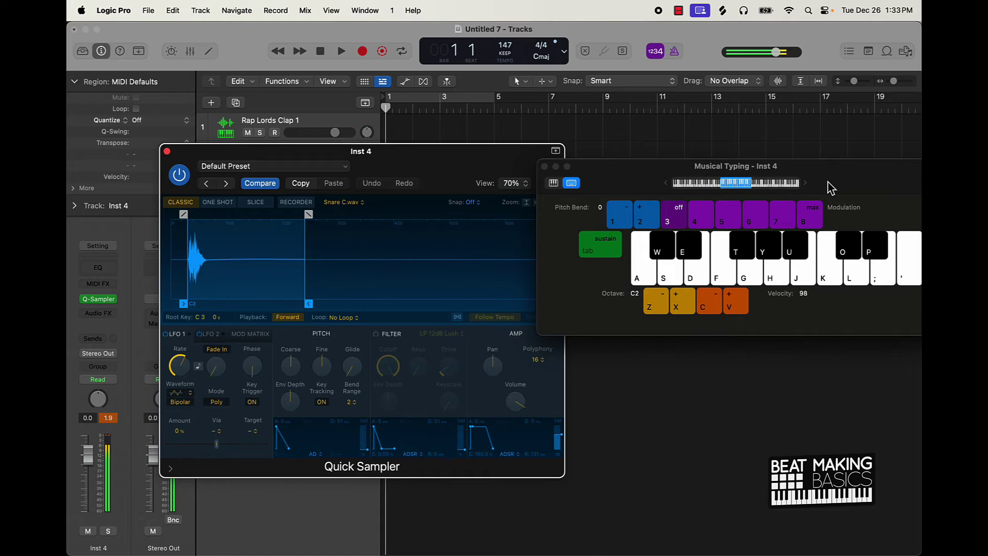
Step: Save the snare's Quick Sampler setting as a preset named Rap Lords Snare 1 and close the plug-in window
{"action": "left_click", "coordinate": [324, 167]}
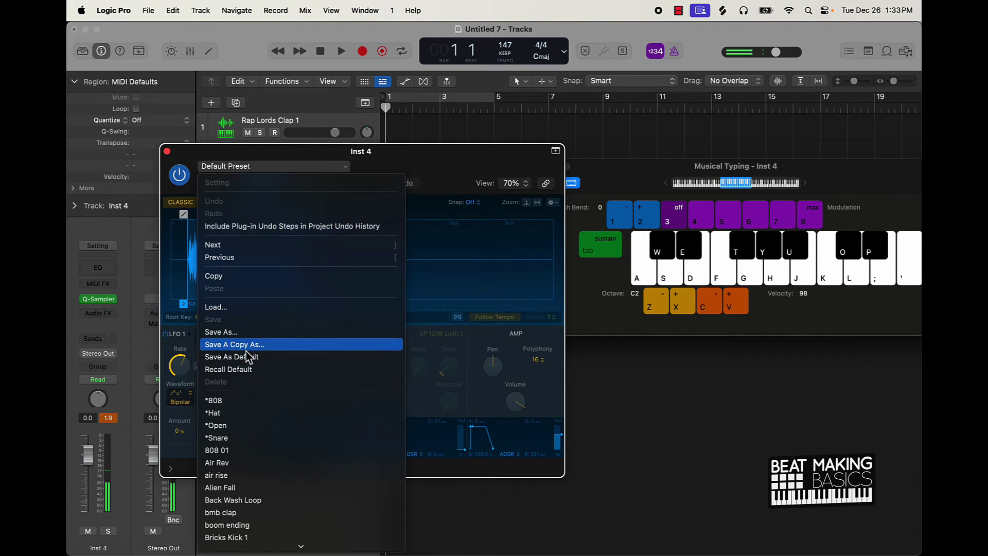
{"action": "left_click", "coordinate": [249, 333]}
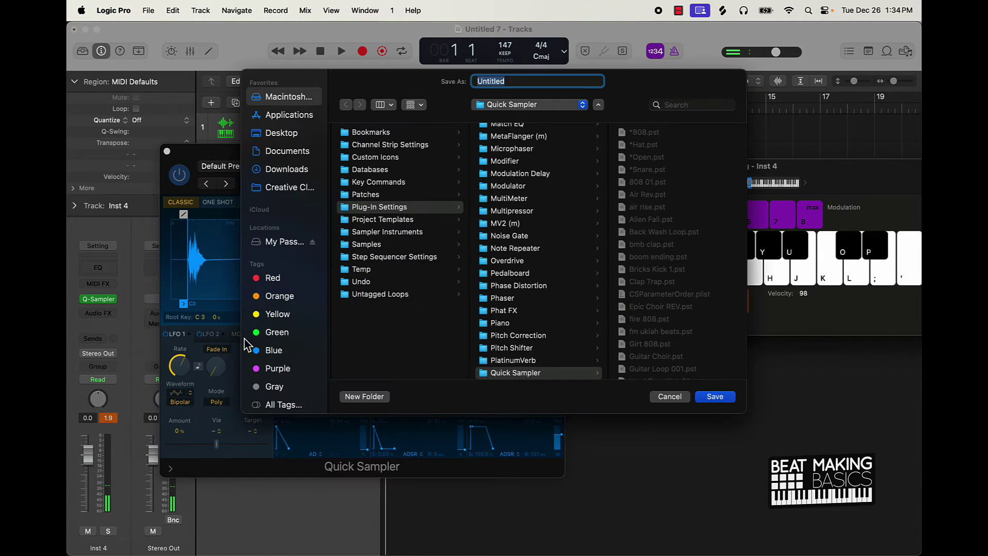
{"action": "type", "text": "Rap Lords Snare 1"}
{"action": "key", "text": "Return"}
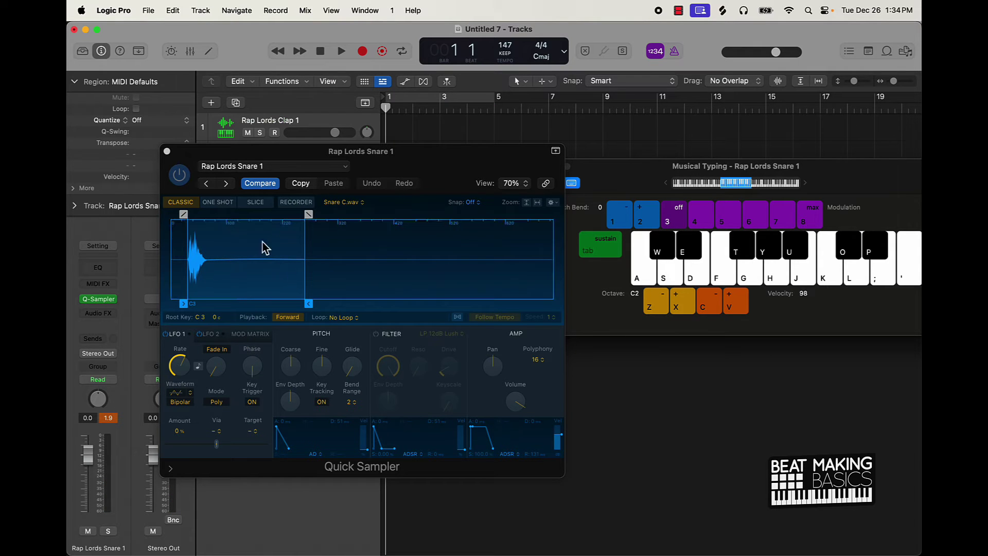
{"action": "left_click", "coordinate": [167, 151]}
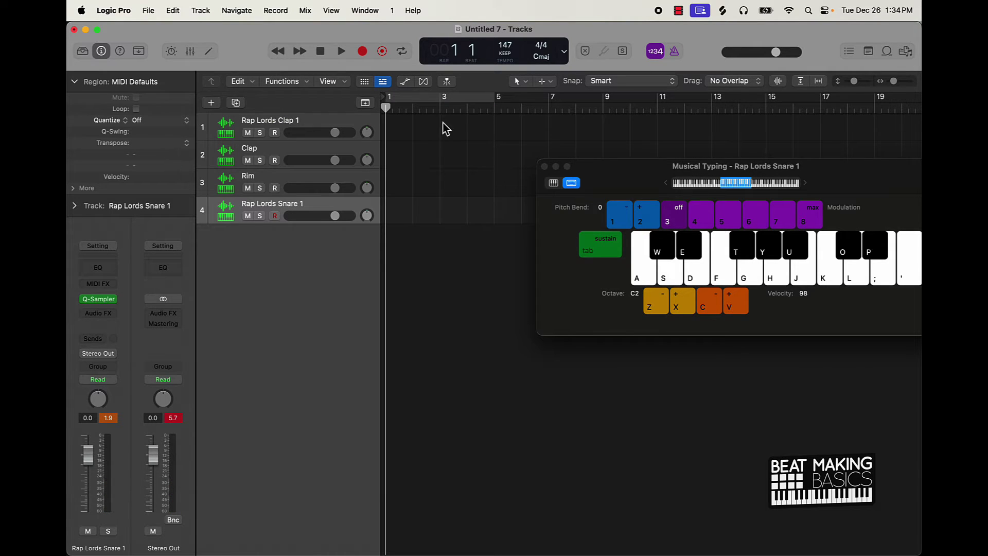
Step: Turn on the cycle range for bars 1 to 5 and replace all four tracks with one new Quick Sampler (Single Sample) track
{"action": "left_click", "coordinate": [443, 101]}
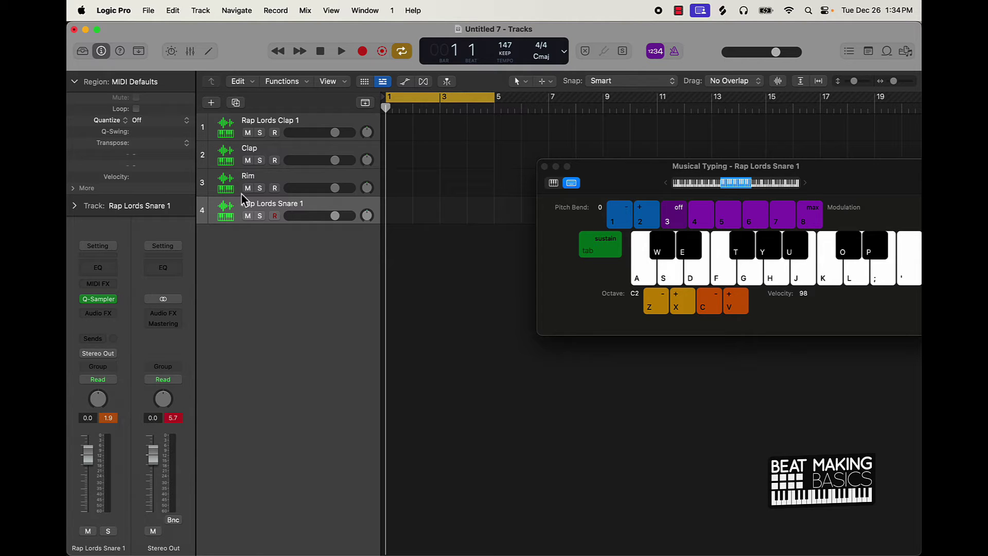
{"action": "left_click", "coordinate": [224, 126], "text": "shift"}
{"action": "key", "text": "super+BackSpace"}
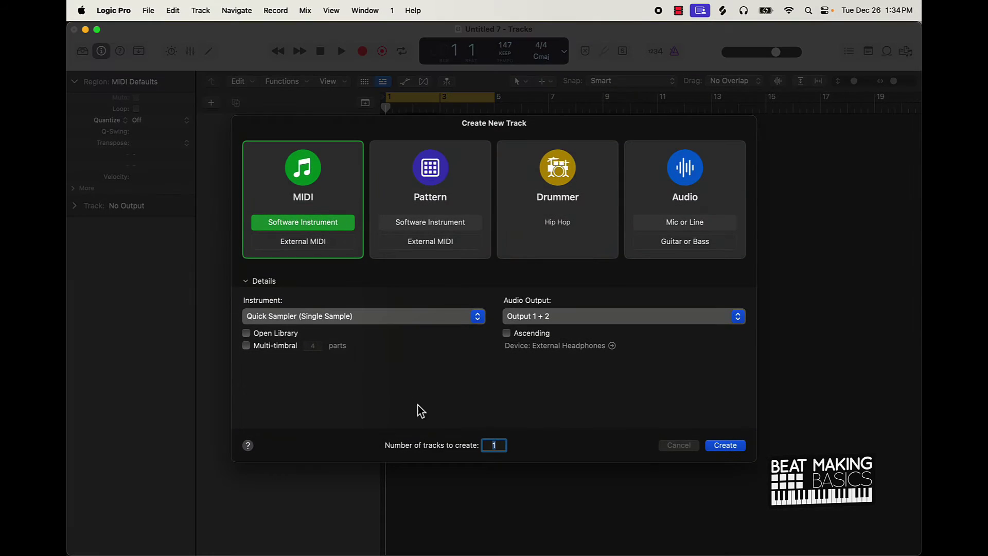
{"action": "left_click", "coordinate": [733, 446]}
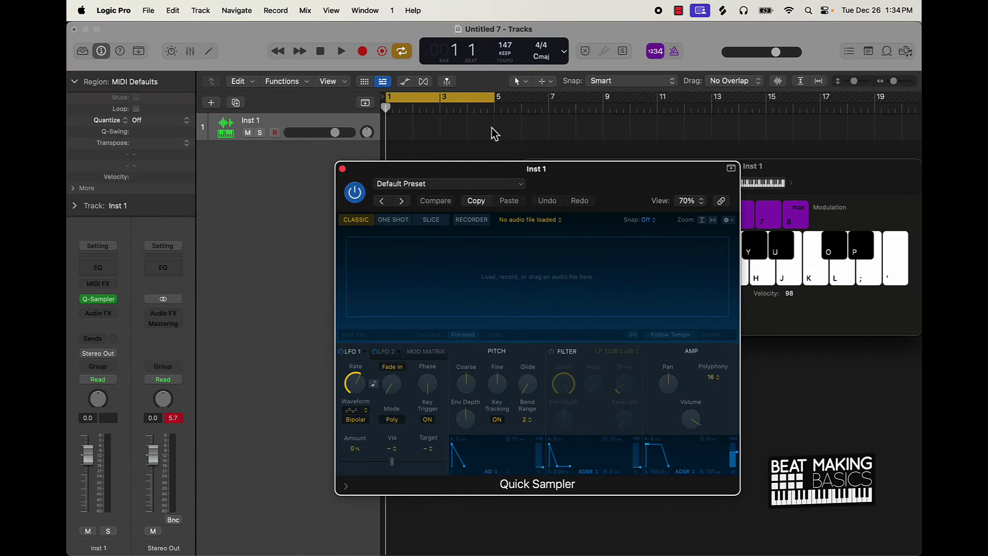
Step: Load the saved Rap Lords Rim Shot.pst preset into the new track's Quick Sampler and close the plug-in window
{"action": "left_click", "coordinate": [399, 184]}
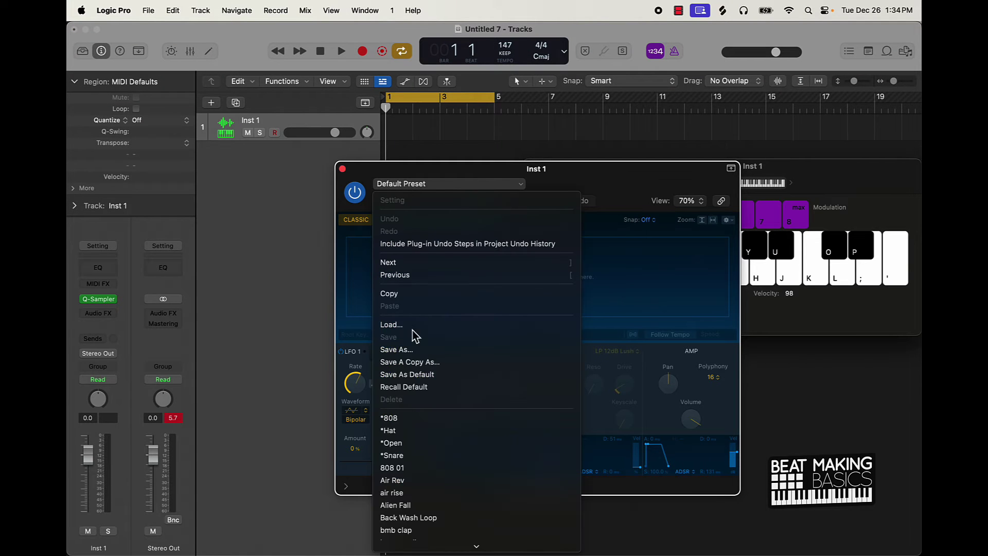
{"action": "left_click", "coordinate": [409, 325]}
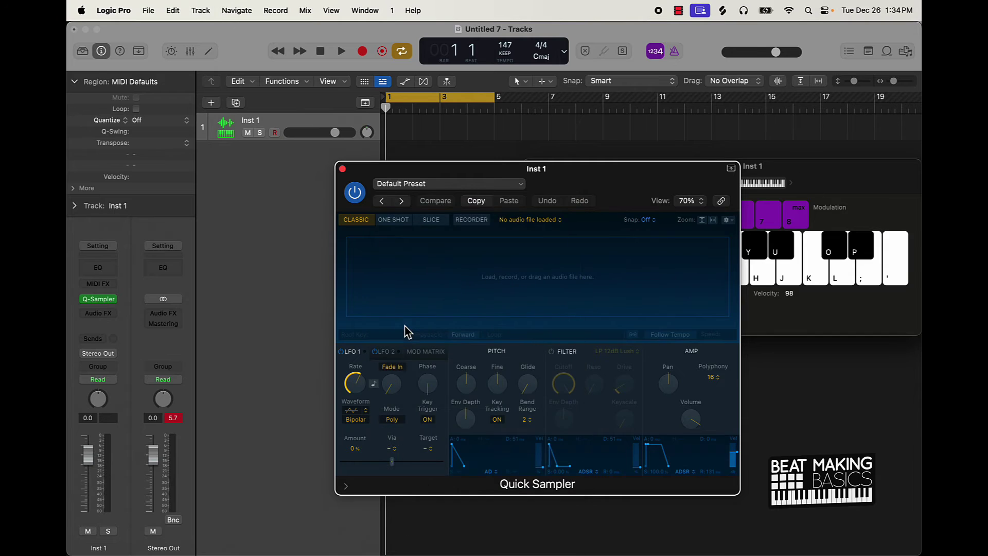
{"action": "scroll", "coordinate": [857, 437], "scroll_direction": "down", "scroll_amount": 15}
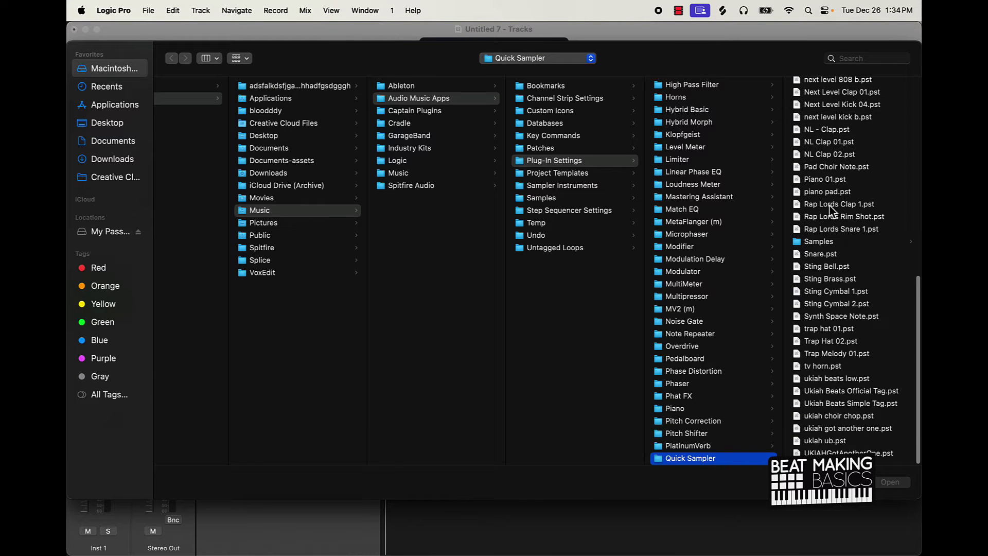
{"action": "left_click", "coordinate": [841, 216]}
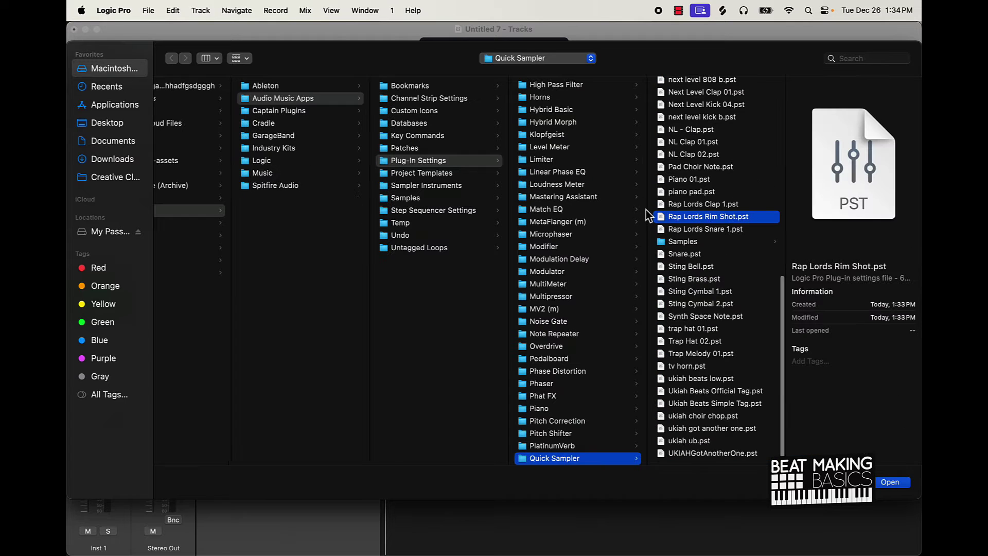
{"action": "left_click", "coordinate": [892, 482]}
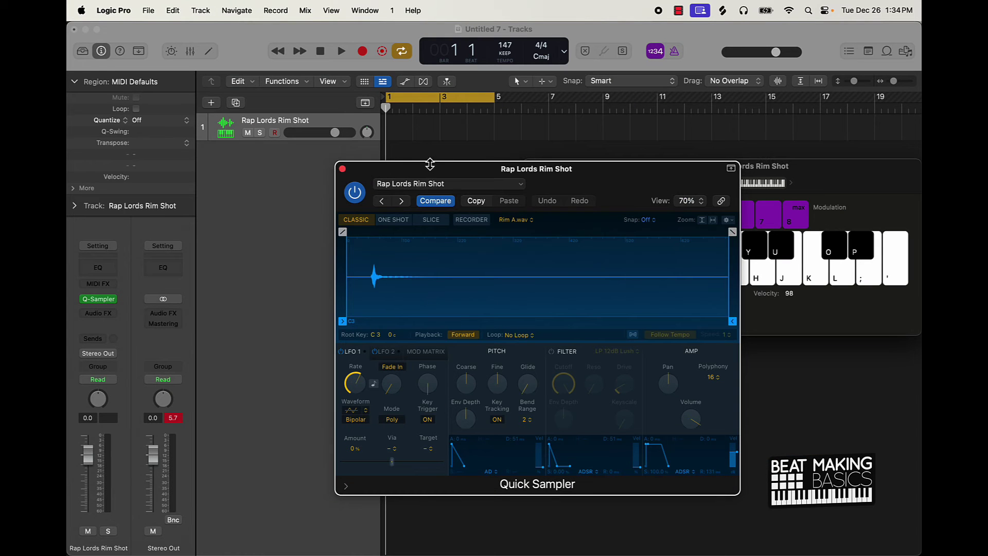
{"action": "left_click", "coordinate": [342, 169]}
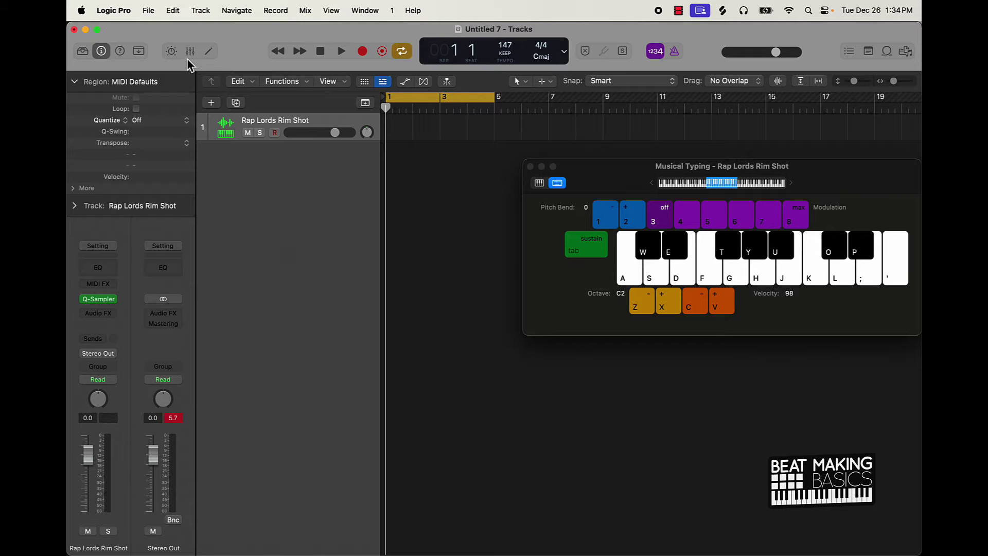
Step: Open the Step Sequencer for the rim shot track, activate step 9 on the Root Key row, and play back the pattern
{"action": "left_click", "coordinate": [208, 53]}
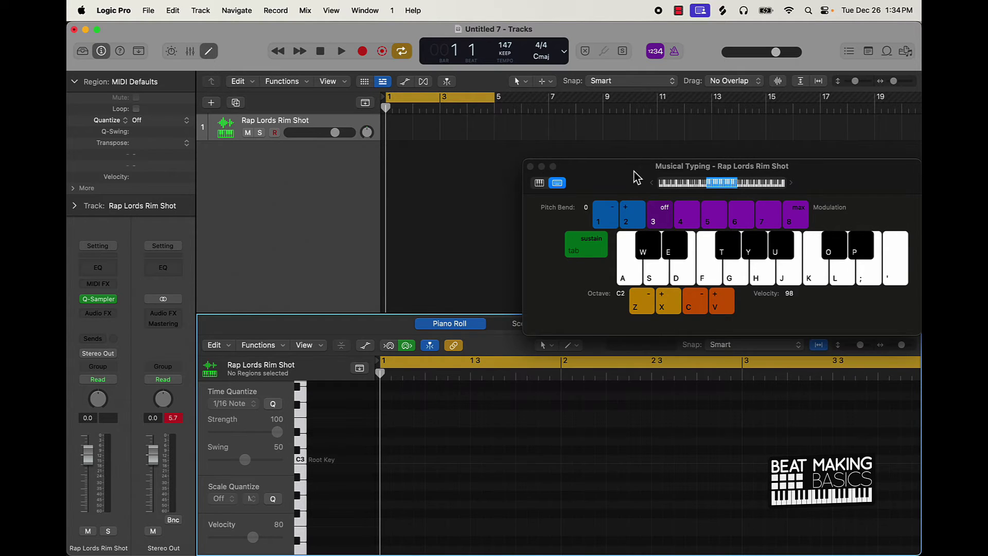
{"action": "left_click_drag", "start_coordinate": [637, 169], "coordinate": [579, 88]}
{"action": "left_click", "coordinate": [602, 329]}
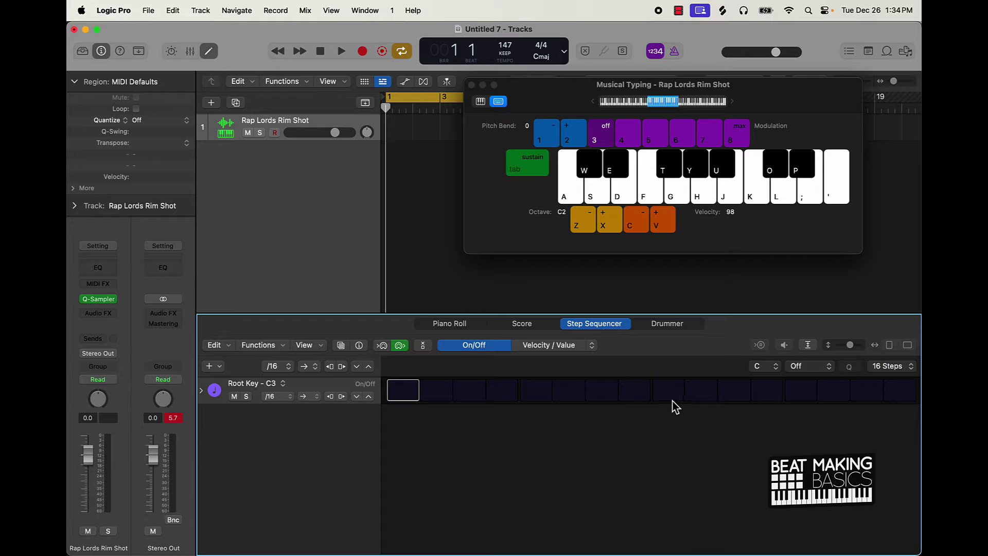
{"action": "left_click", "coordinate": [668, 390]}
{"action": "left_click_drag", "start_coordinate": [576, 95], "coordinate": [703, 123]}
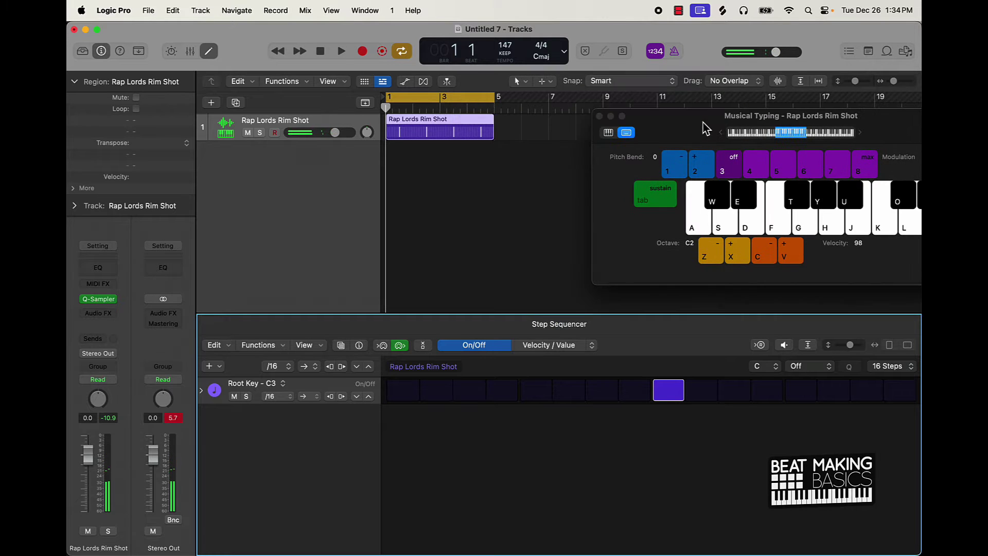
{"action": "key", "text": "space"}
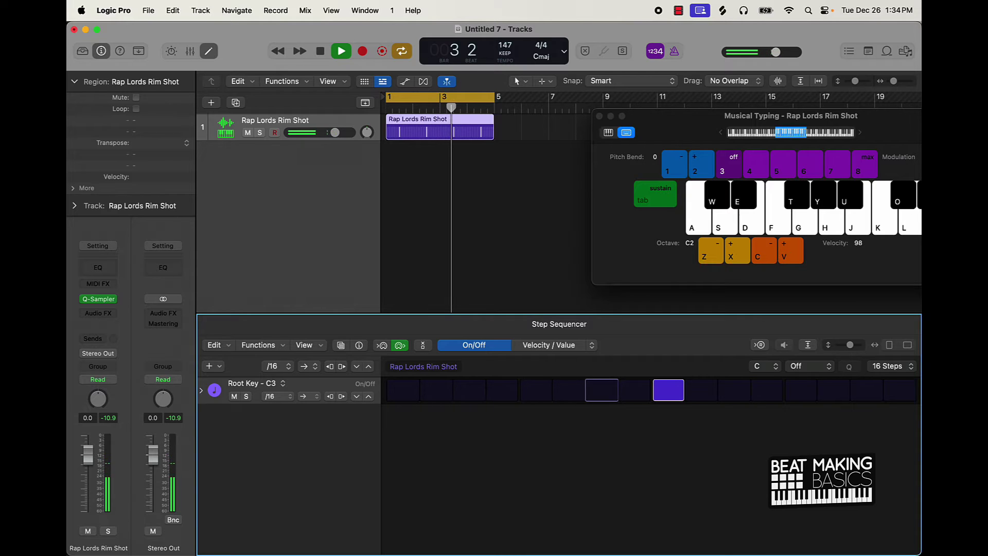
{"action": "key", "text": "space"}
Step: Delete the rim shot pattern region and the Rap Lords Rim Shot track
{"action": "left_click", "coordinate": [361, 131]}
{"action": "key", "text": "Delete"}
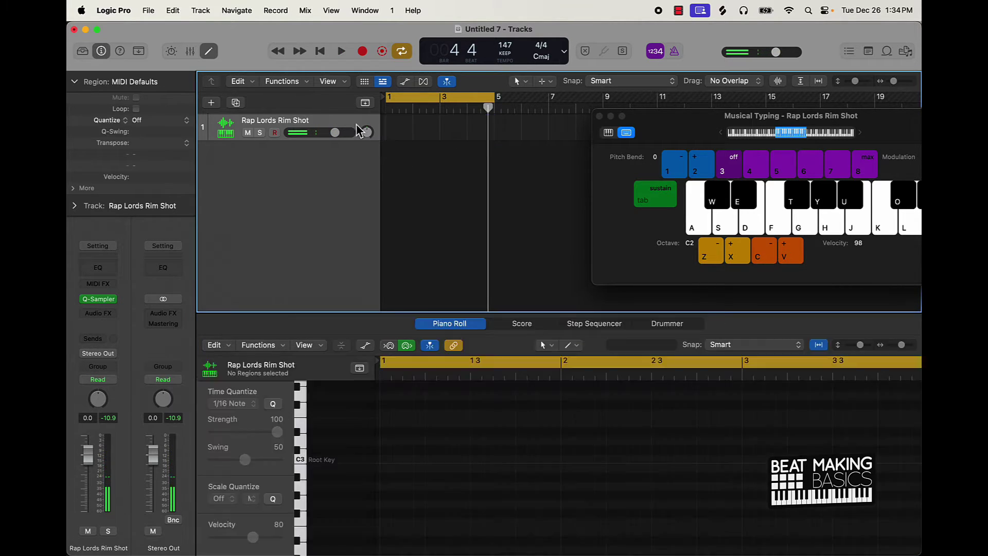
{"action": "key", "text": "alt+super+n"}
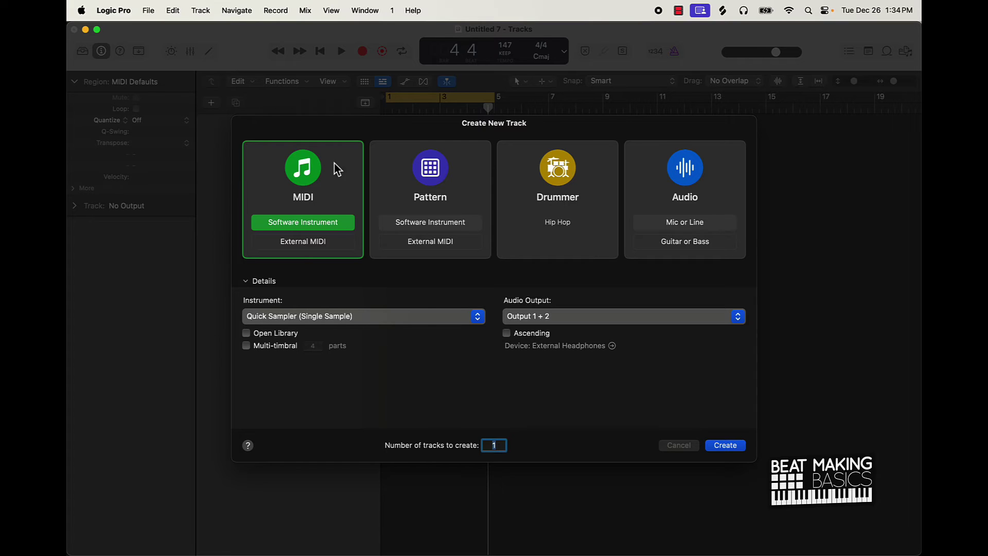
Step: Create one software instrument track with Sampler (Multi-Sample) as its instrument
{"action": "left_click", "coordinate": [282, 316]}
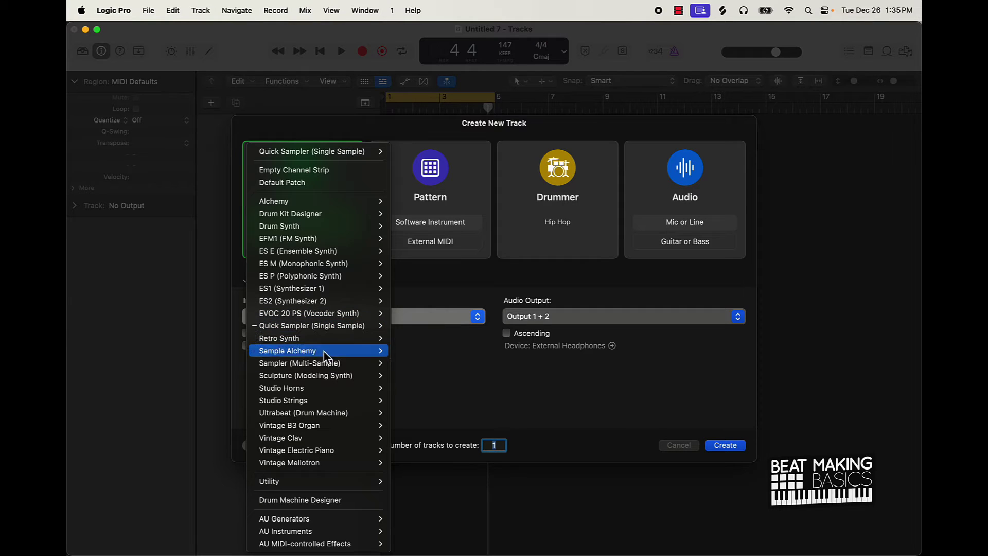
{"action": "mouse_move", "coordinate": [309, 367]}
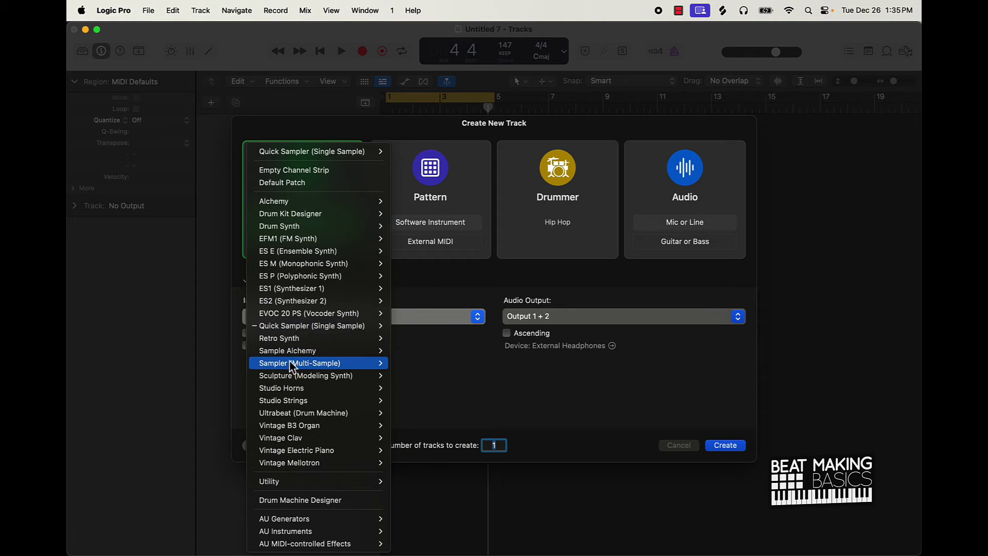
{"action": "left_click", "coordinate": [409, 376]}
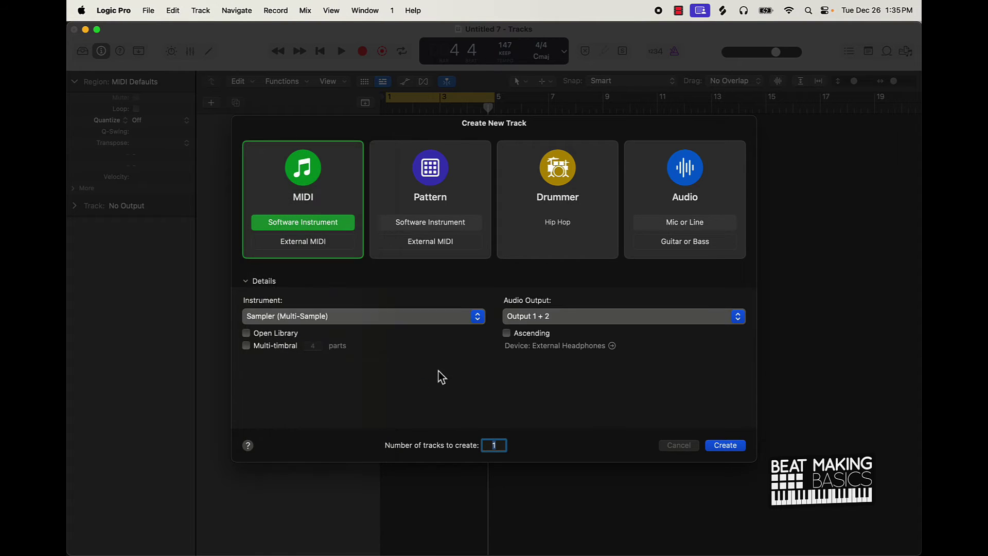
{"action": "left_click", "coordinate": [725, 446]}
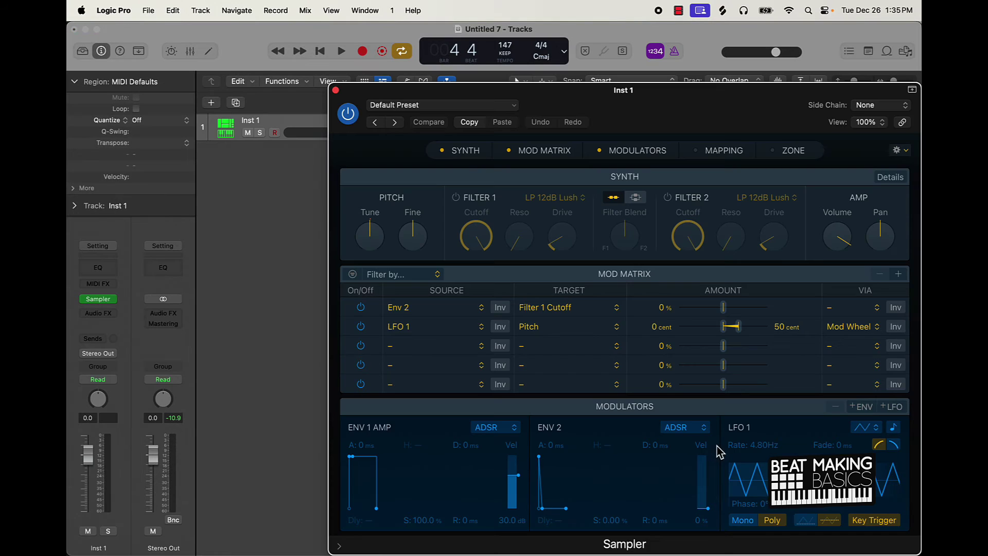
Step: Show Sampler's Mapping section and arrange the plug-in window beside the Finder list of drum kit samples
{"action": "left_click_drag", "start_coordinate": [705, 133], "coordinate": [535, 108]}
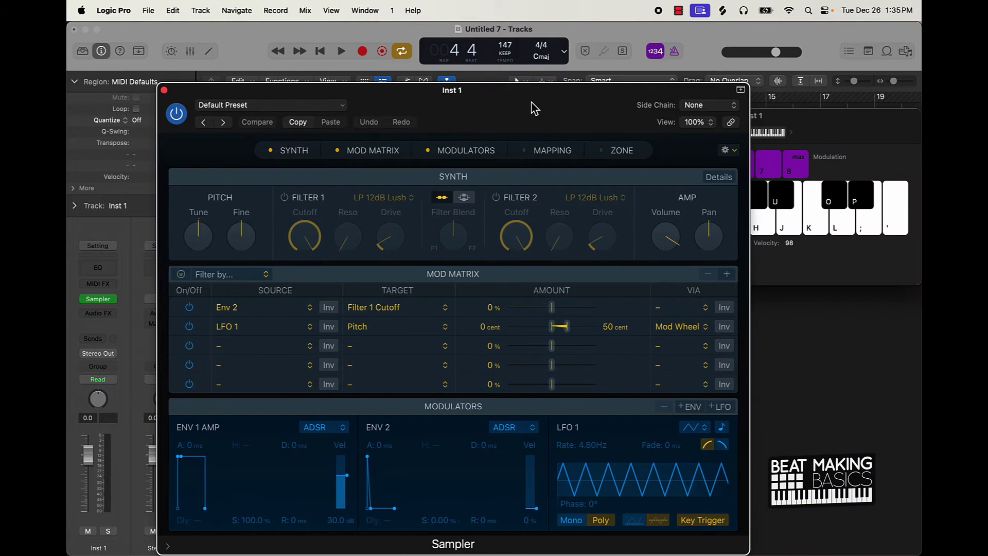
{"action": "left_click", "coordinate": [546, 152]}
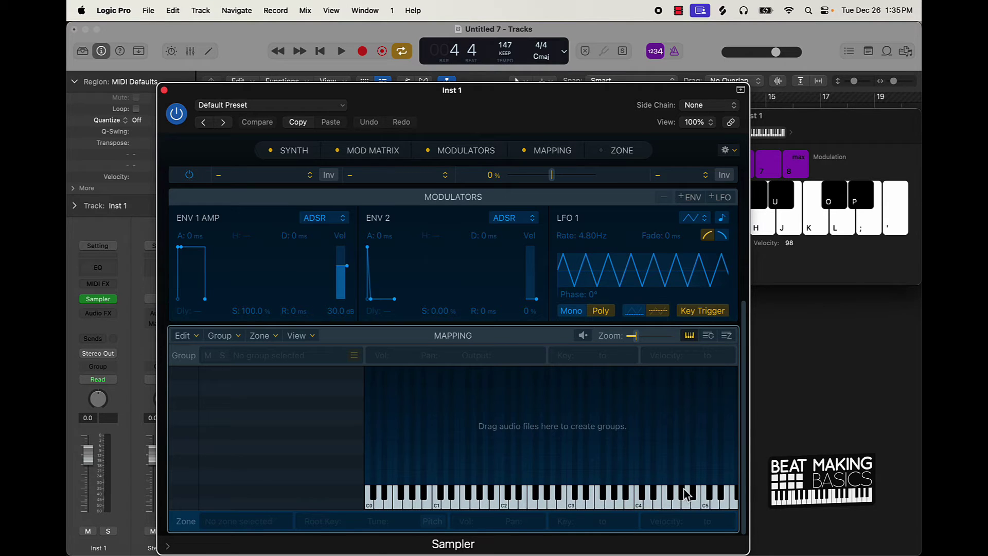
{"action": "left_click_drag", "start_coordinate": [516, 123], "coordinate": [628, 84]}
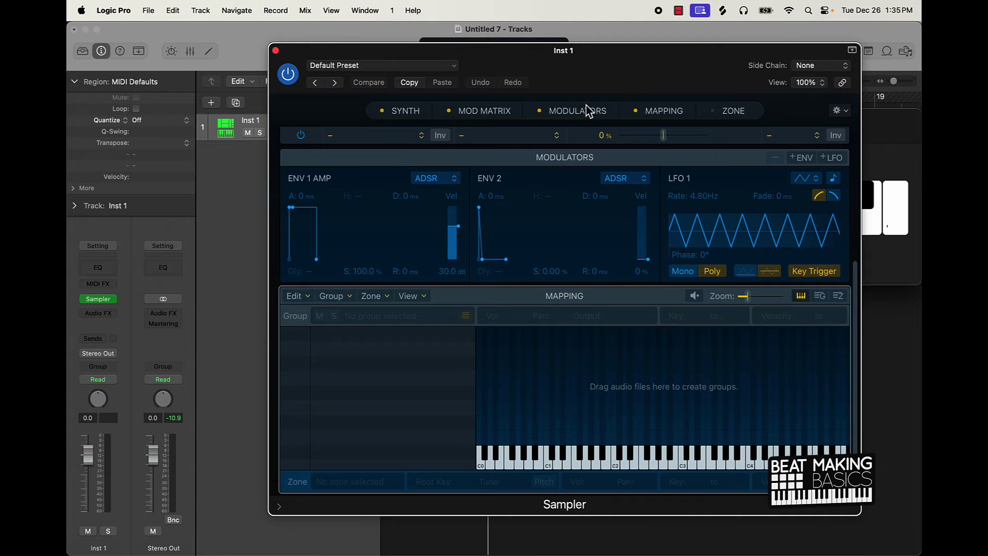
{"action": "left_click", "coordinate": [111, 532]}
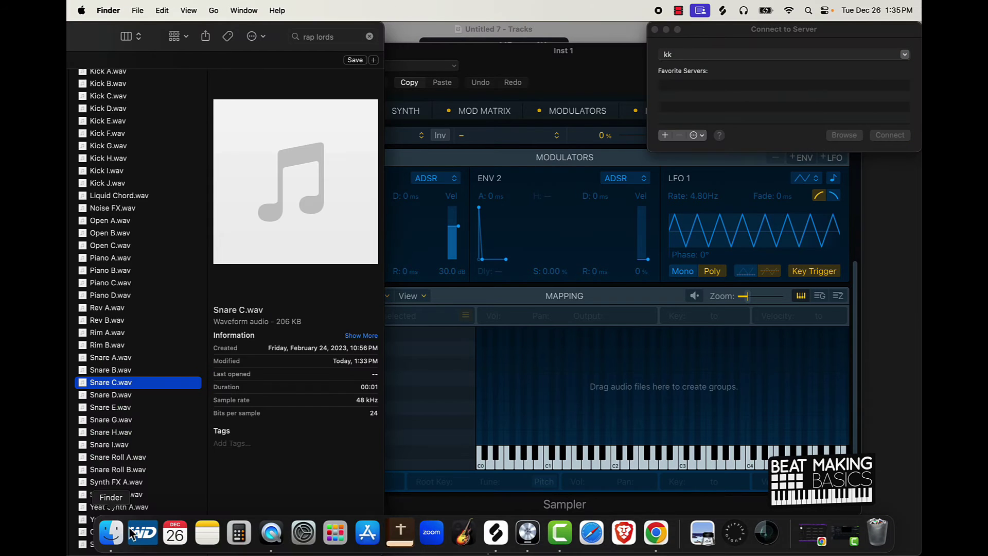
{"action": "left_click", "coordinate": [589, 59]}
{"action": "left_click_drag", "start_coordinate": [631, 61], "coordinate": [720, 41]}
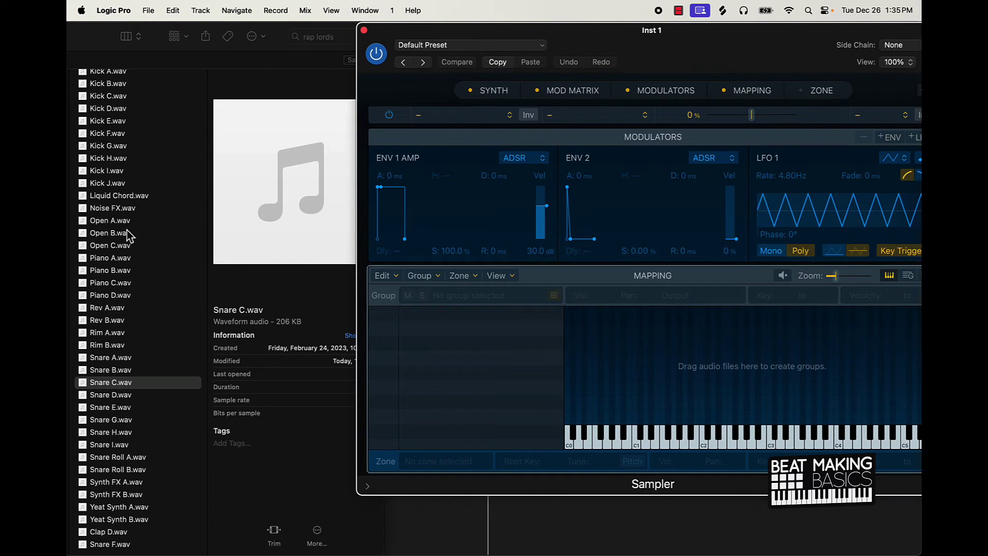
Step: Map Kick A.wav through Kick E.wav onto consecutive Sampler keys C2, C#2, D2, D#2 and E2
{"action": "scroll", "coordinate": [125, 237], "scroll_direction": "up", "scroll_amount": 10}
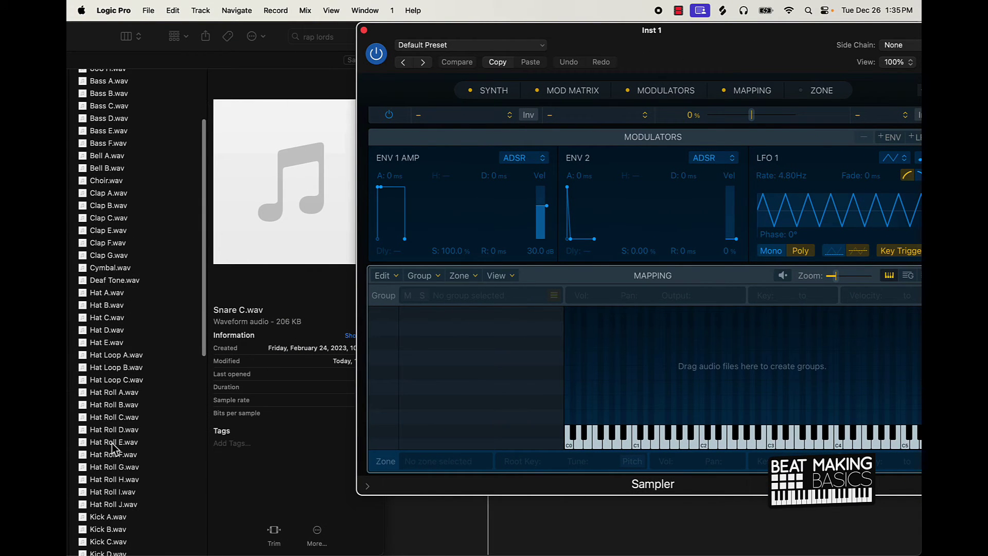
{"action": "scroll", "coordinate": [122, 448], "scroll_direction": "down", "scroll_amount": 5}
{"action": "mouse_move", "coordinate": [114, 401]}
{"action": "left_mouse_down"}
{"action": "mouse_move", "coordinate": [577, 418]}
{"action": "mouse_move", "coordinate": [570, 442]}
{"action": "mouse_move", "coordinate": [662, 443]}
{"action": "mouse_move", "coordinate": [736, 427]}
{"action": "mouse_move", "coordinate": [722, 440]}
{"action": "mouse_move", "coordinate": [719, 428]}
{"action": "left_mouse_up"}
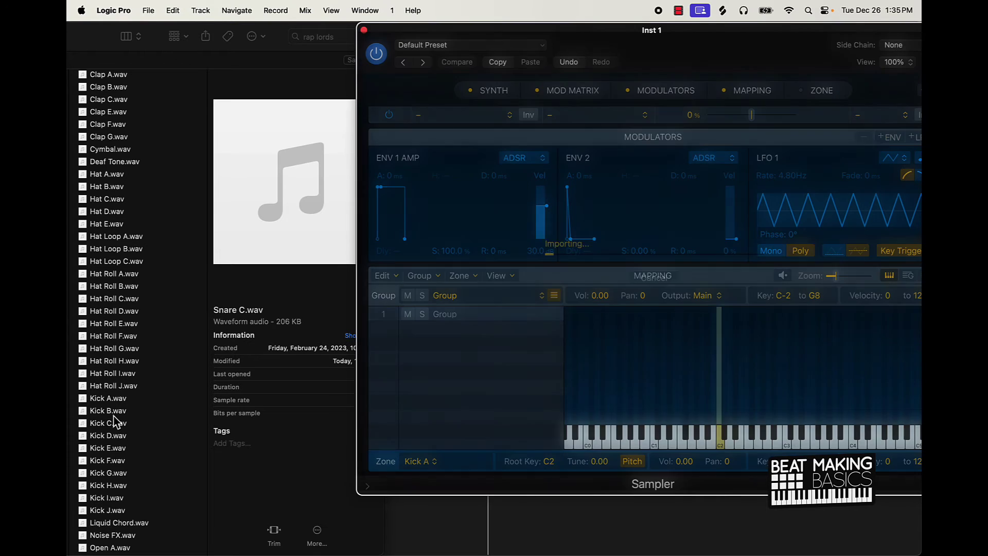
{"action": "left_click_drag", "start_coordinate": [111, 411], "coordinate": [720, 440]}
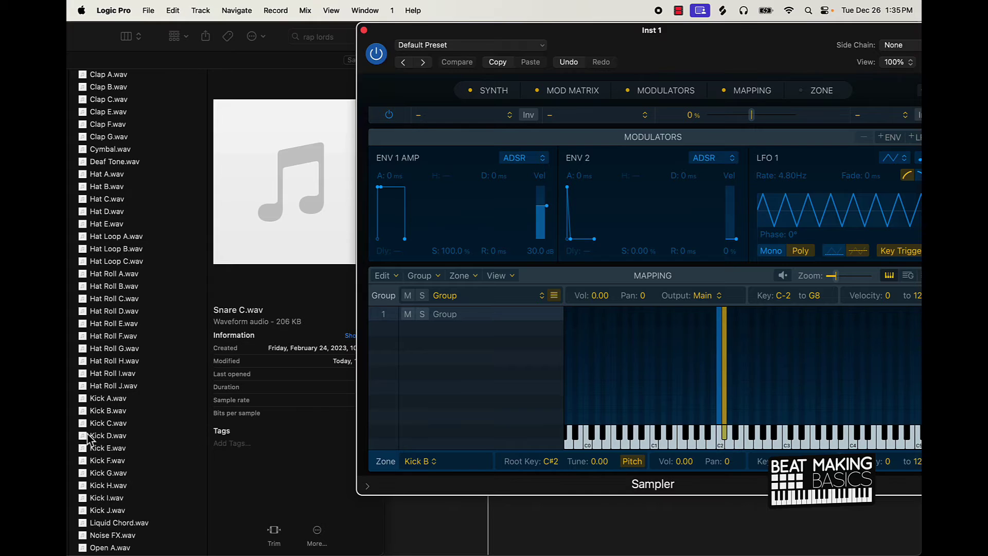
{"action": "left_click_drag", "start_coordinate": [107, 427], "coordinate": [733, 441]}
{"action": "left_click_drag", "start_coordinate": [103, 436], "coordinate": [737, 449]}
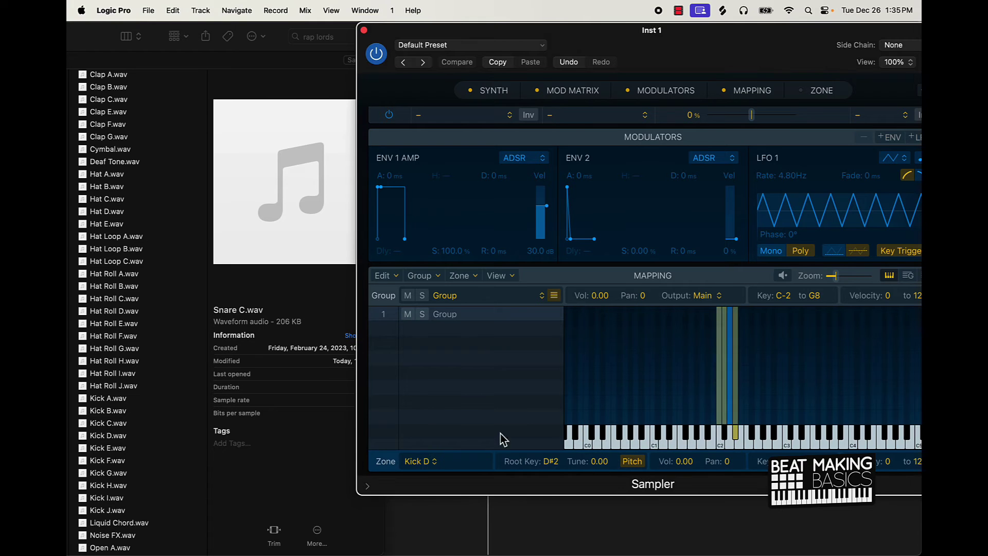
{"action": "left_click_drag", "start_coordinate": [113, 452], "coordinate": [742, 449]}
Step: Map three clap samples onto the keys following the kicks, with Clap A.wav on F2 and Clap C.wav on G2
{"action": "scroll", "coordinate": [100, 427], "scroll_direction": "down", "scroll_amount": 5}
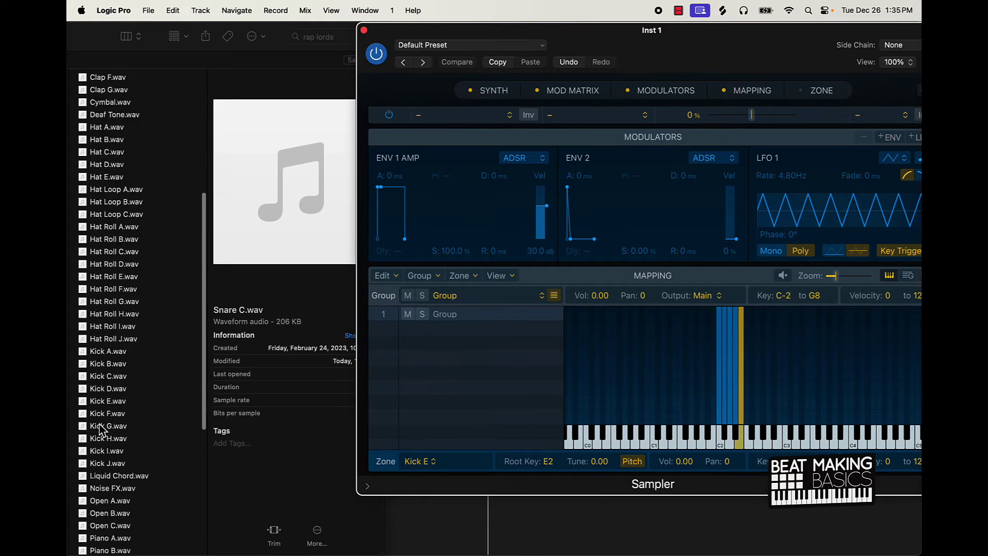
{"action": "scroll", "coordinate": [100, 427], "scroll_direction": "up", "scroll_amount": 10}
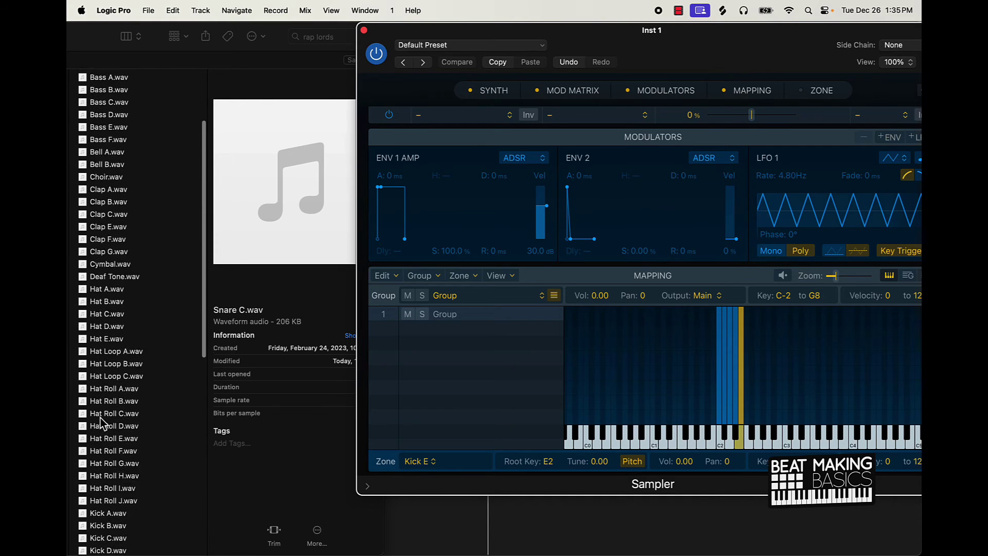
{"action": "left_click_drag", "start_coordinate": [105, 298], "coordinate": [749, 446]}
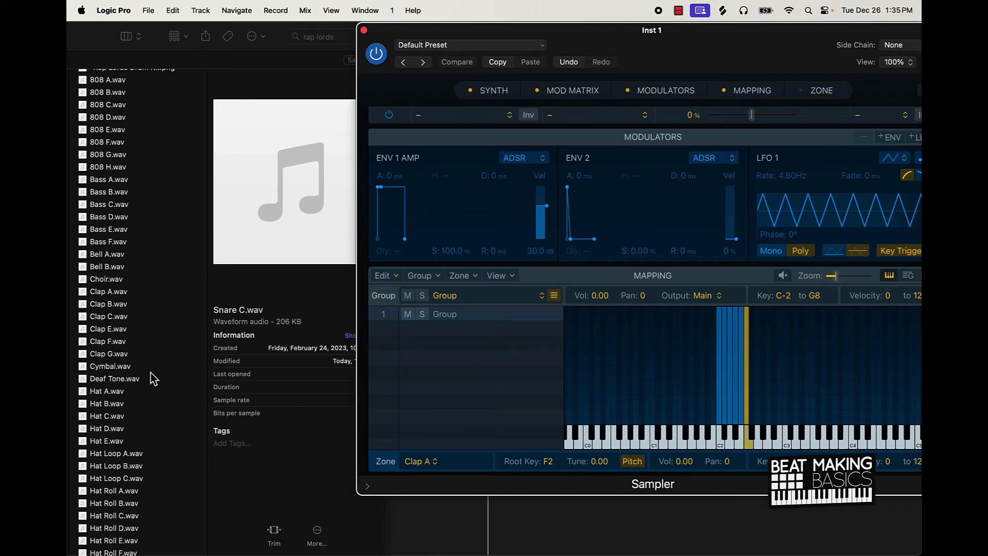
{"action": "left_click_drag", "start_coordinate": [111, 355], "coordinate": [751, 427]}
{"action": "left_click_drag", "start_coordinate": [119, 323], "coordinate": [757, 437]}
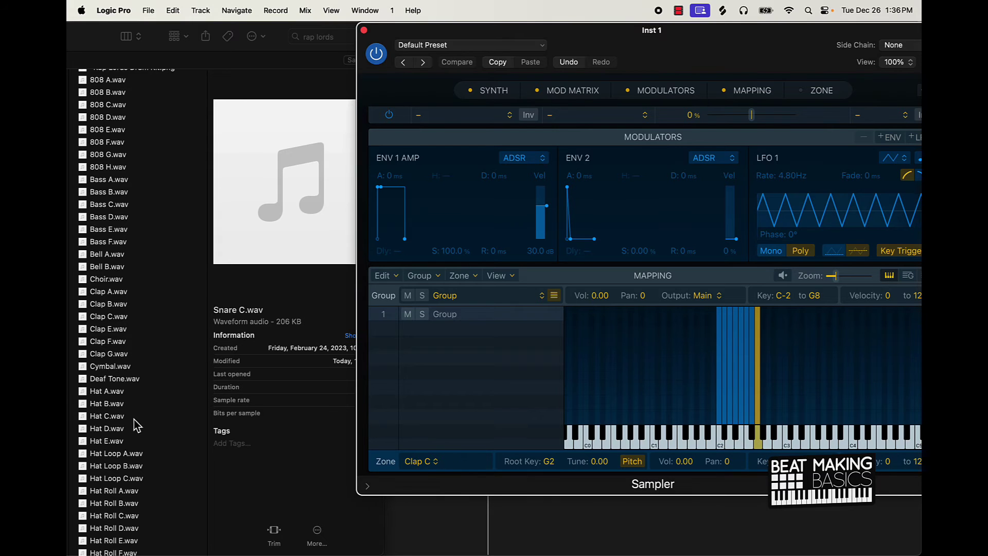
Step: Map snare samples onto consecutive keys from G#2, with Snare H.wav on A2, Snare I.wav on A#2 and Snare Roll A.wav on B2
{"action": "scroll", "coordinate": [129, 426], "scroll_direction": "down", "scroll_amount": 15}
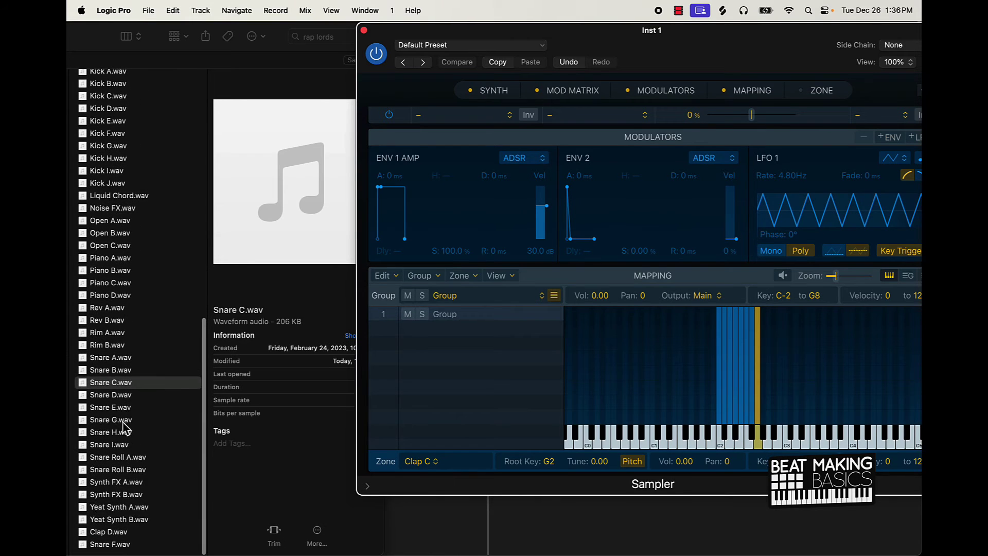
{"action": "left_click_drag", "start_coordinate": [718, 438], "coordinate": [766, 439]}
{"action": "left_click_drag", "start_coordinate": [112, 432], "coordinate": [773, 449]}
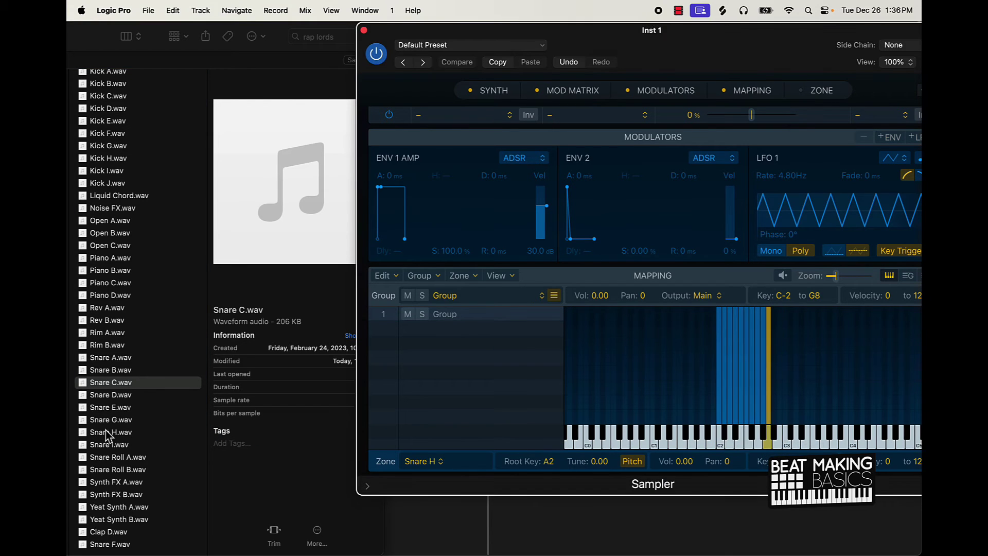
{"action": "left_click_drag", "start_coordinate": [109, 446], "coordinate": [773, 443]}
{"action": "left_click_drag", "start_coordinate": [132, 458], "coordinate": [772, 449]}
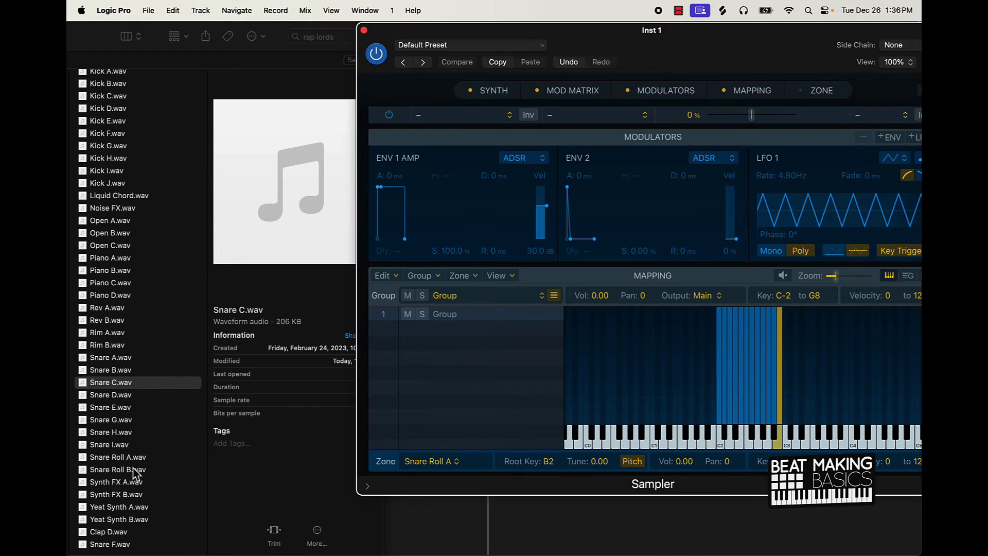
Step: Map Snare Roll B.wav onto key C3 and move the Sampler window back over the project window
{"action": "left_click_drag", "start_coordinate": [137, 470], "coordinate": [788, 448]}
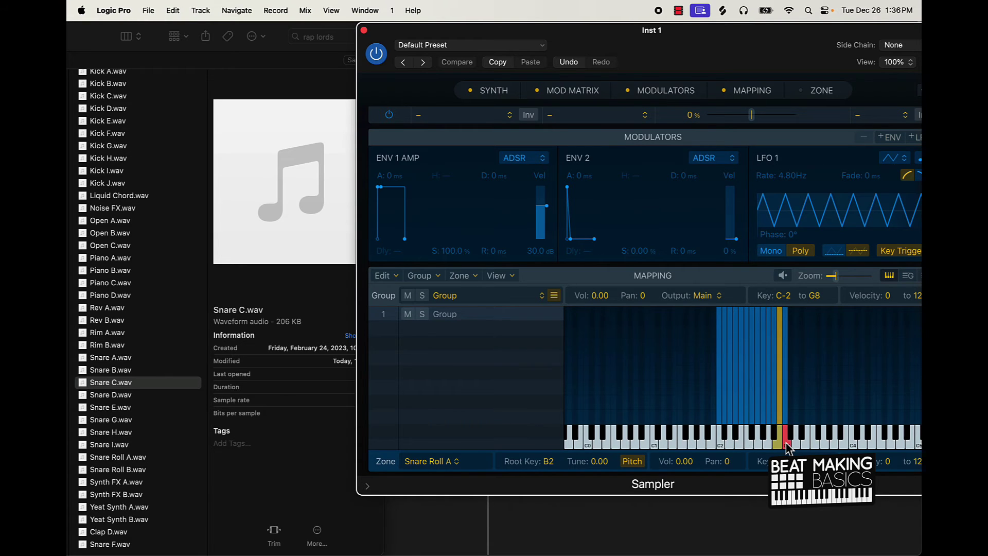
{"action": "left_click_drag", "start_coordinate": [797, 51], "coordinate": [615, 45]}
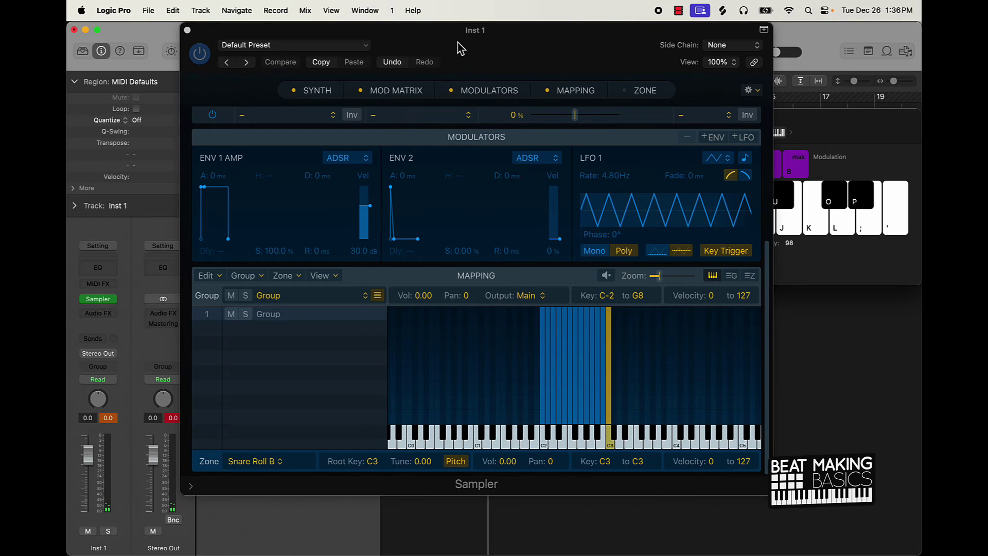
{"action": "left_click_drag", "start_coordinate": [550, 76], "coordinate": [556, 123]}
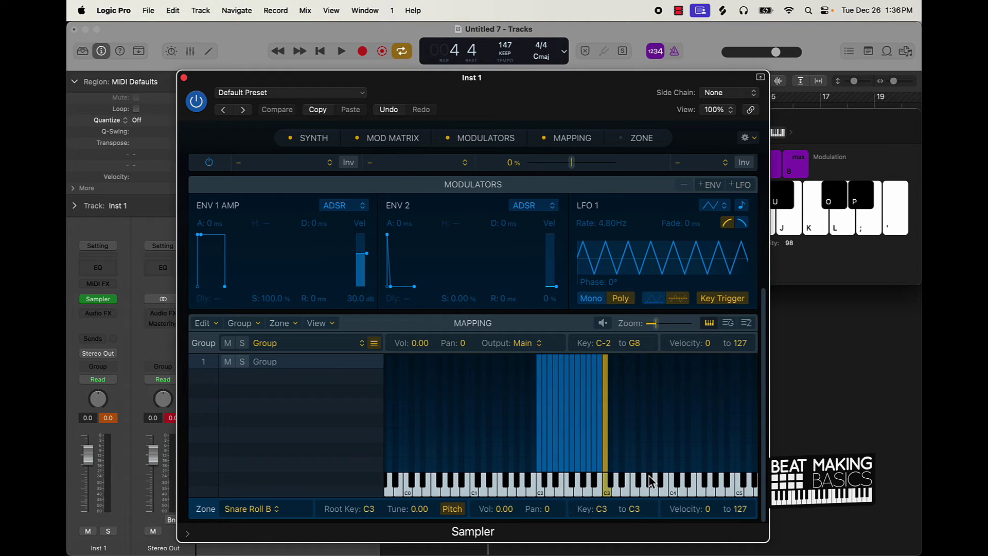
Step: Show the Zone section for the Kick A zone on C2, set it to One Shot playback and audition it
{"action": "left_click", "coordinate": [541, 495]}
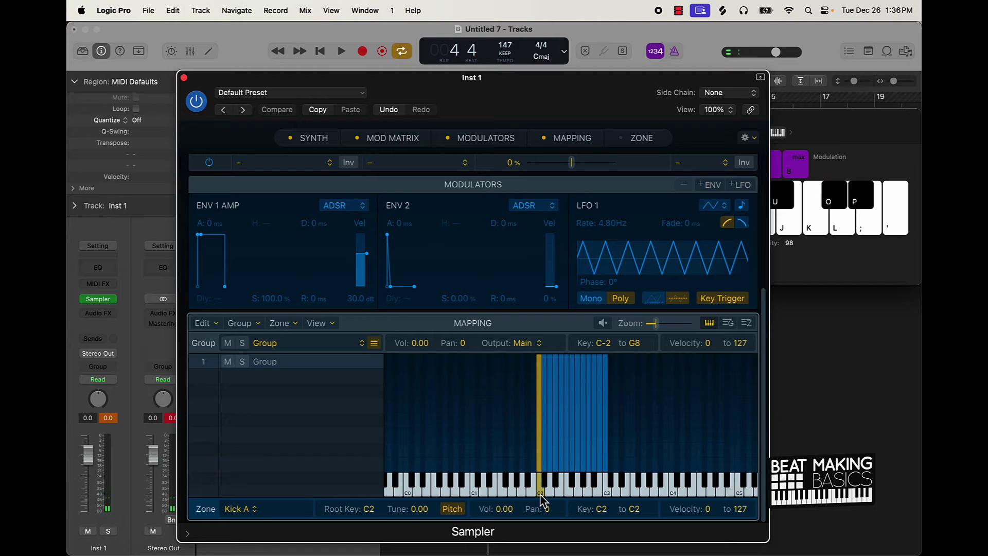
{"action": "left_click", "coordinate": [643, 140]}
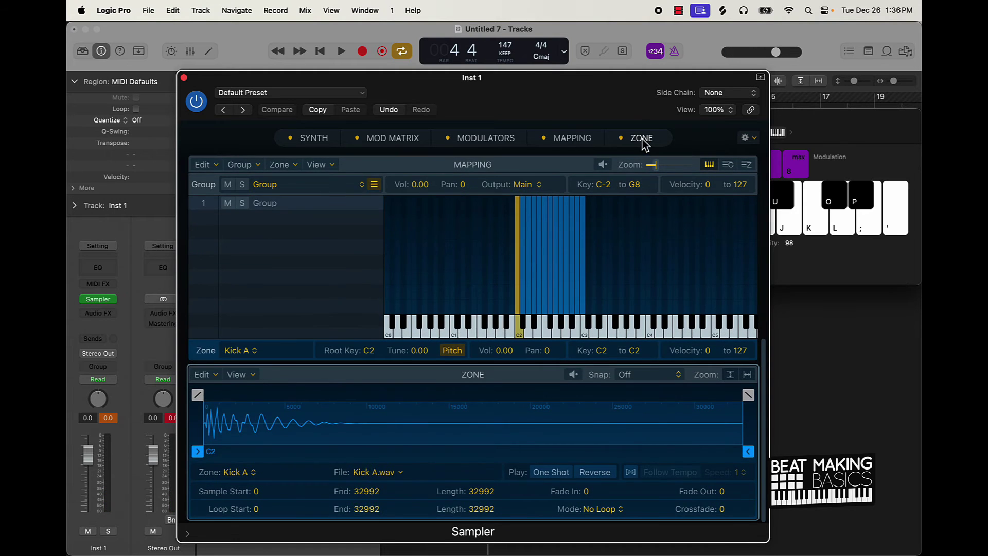
{"action": "key", "text": "a"}
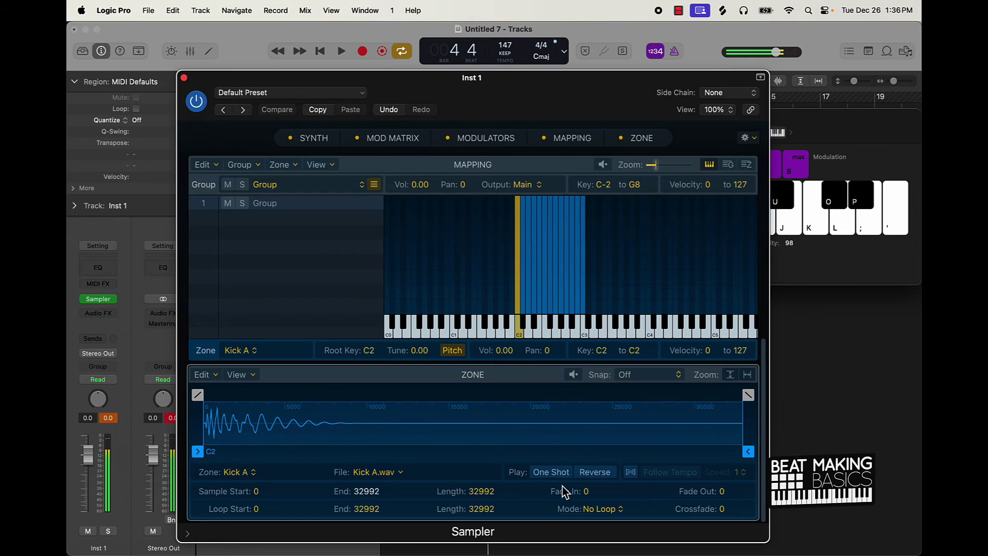
{"action": "left_click", "coordinate": [551, 472]}
{"action": "key", "text": "a"}
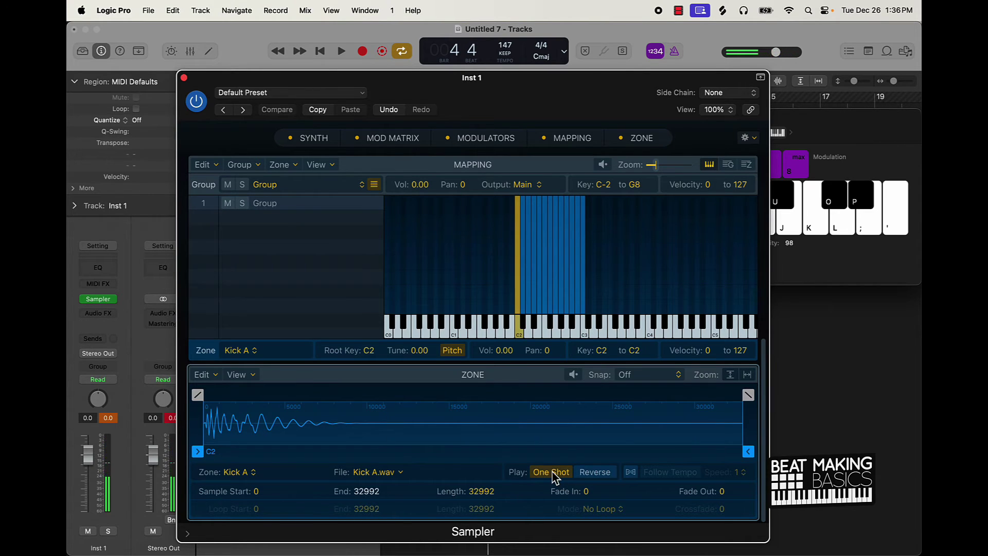
Step: Try the fade-out handle and reversed playback on the Kick A zone
{"action": "mouse_move", "coordinate": [749, 395]}
{"action": "left_mouse_down"}
{"action": "mouse_move", "coordinate": [739, 434]}
{"action": "mouse_move", "coordinate": [454, 452]}
{"action": "mouse_move", "coordinate": [302, 452]}
{"action": "mouse_move", "coordinate": [296, 440]}
{"action": "mouse_move", "coordinate": [575, 452]}
{"action": "left_mouse_up"}
{"action": "left_click", "coordinate": [595, 473]}
{"action": "left_click", "coordinate": [596, 473]}
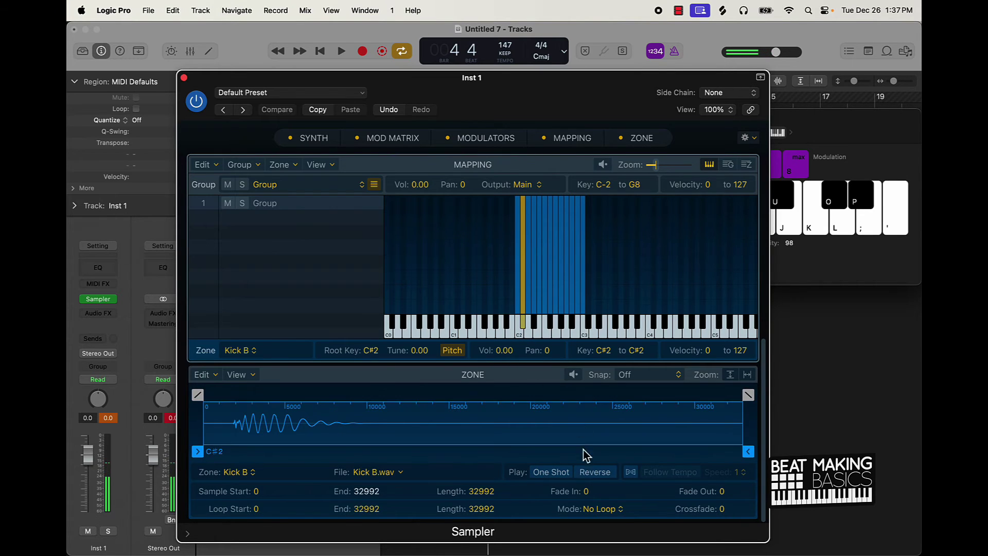
Step: Set the remaining kick zones, Kick B on C#2 through the last kick on E2, to One Shot playback
{"action": "left_click", "coordinate": [550, 471]}
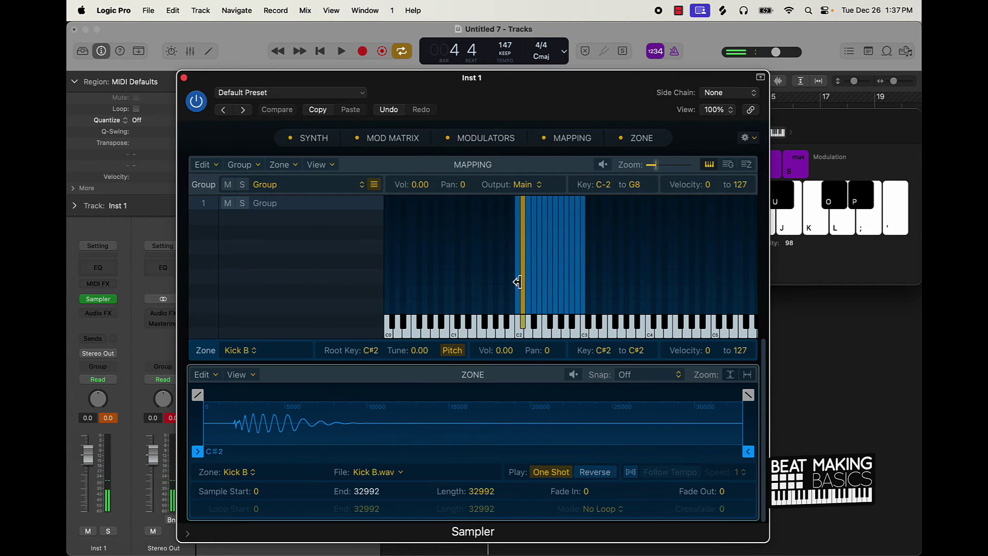
{"action": "left_click", "coordinate": [533, 335]}
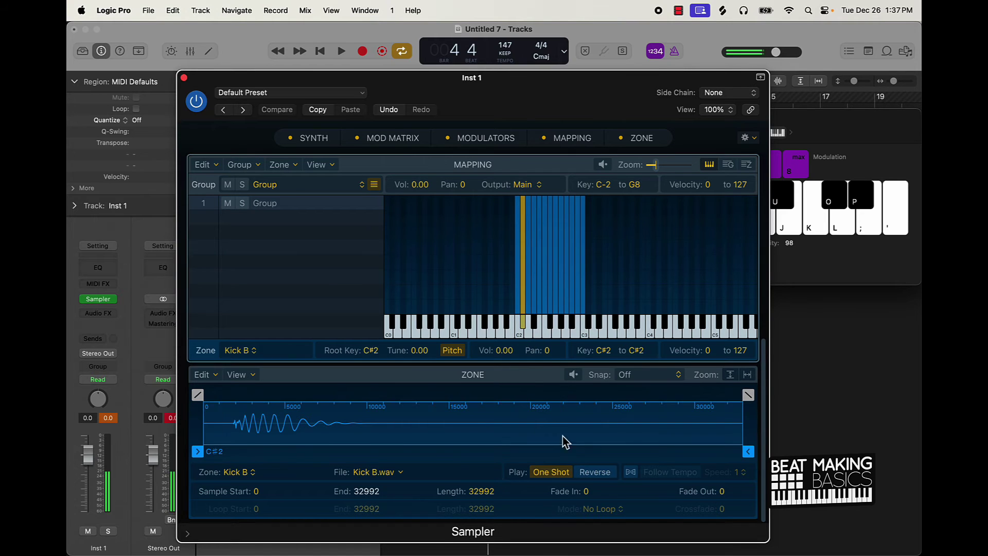
{"action": "left_click", "coordinate": [550, 471]}
{"action": "left_click", "coordinate": [536, 328]}
{"action": "left_click", "coordinate": [535, 324]}
{"action": "left_click", "coordinate": [549, 469]}
{"action": "left_click", "coordinate": [542, 329]}
{"action": "left_click", "coordinate": [562, 472]}
Step: Set the three clap zones on F2, F#2 and G2 to One Shot playback
{"action": "left_click", "coordinate": [549, 329]}
{"action": "left_click", "coordinate": [550, 472]}
{"action": "left_click", "coordinate": [553, 325]}
{"action": "left_click", "coordinate": [552, 471]}
{"action": "left_click", "coordinate": [558, 329]}
{"action": "left_click", "coordinate": [554, 472]}
Step: Set the snare and snare roll zones from G#2 through C3 to One Shot playback
{"action": "left_click", "coordinate": [562, 324]}
{"action": "left_click", "coordinate": [552, 471]}
{"action": "left_click", "coordinate": [567, 331]}
{"action": "left_click", "coordinate": [545, 472]}
{"action": "left_click", "coordinate": [575, 325]}
{"action": "left_click", "coordinate": [549, 471]}
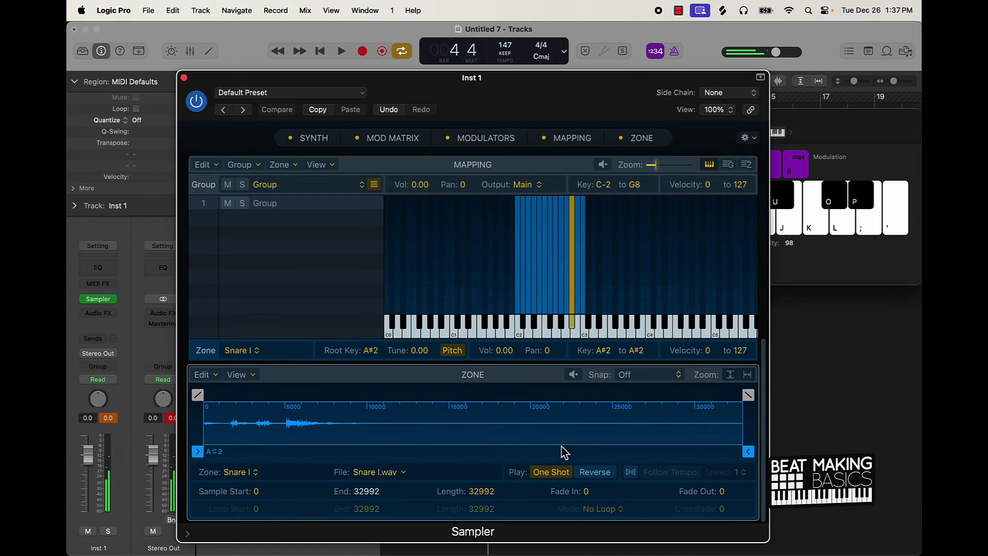
{"action": "left_click", "coordinate": [576, 334]}
{"action": "left_click", "coordinate": [552, 472]}
{"action": "left_click", "coordinate": [585, 331]}
{"action": "left_click", "coordinate": [551, 472]}
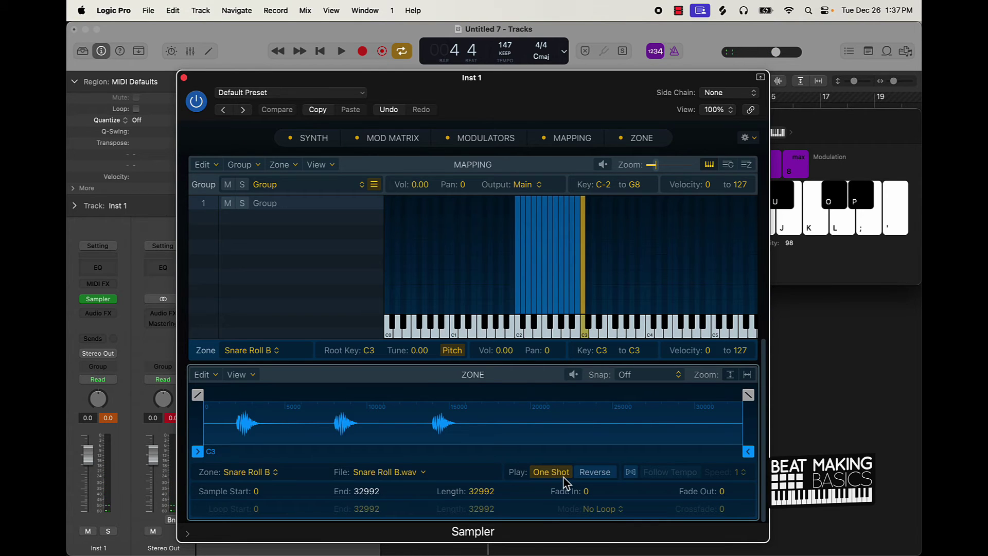
Step: Audition every mapped drum sample in order from C2 up to C3
{"action": "key", "text": "a"}
{"action": "key", "text": "w"}
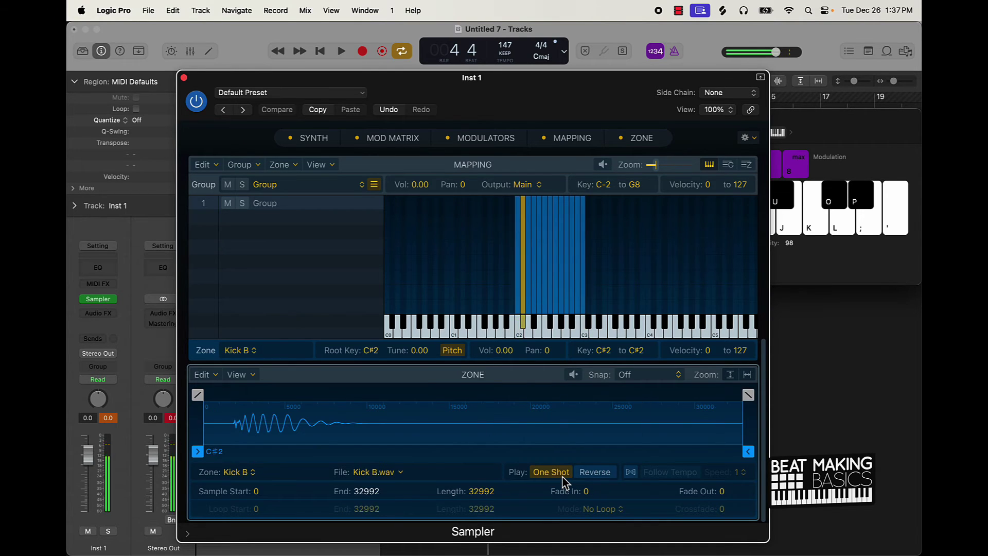
{"action": "key", "text": "s"}
{"action": "key", "text": "e"}
{"action": "key", "text": "d"}
{"action": "key", "text": "f"}
{"action": "key", "text": "t"}
{"action": "key", "text": "g"}
{"action": "key", "text": "y"}
{"action": "key", "text": "h"}
{"action": "key", "text": "u"}
{"action": "key", "text": "j"}
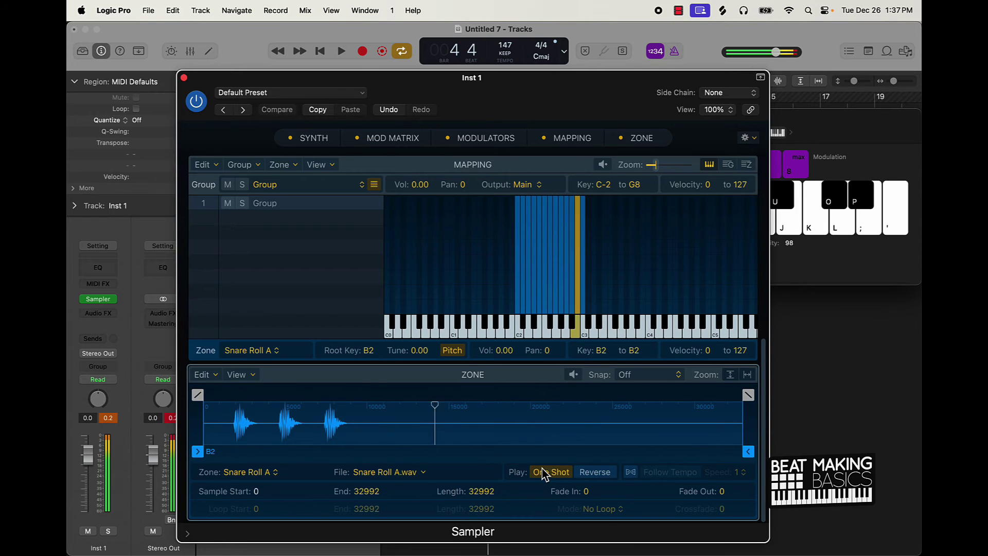
{"action": "key", "text": "k"}
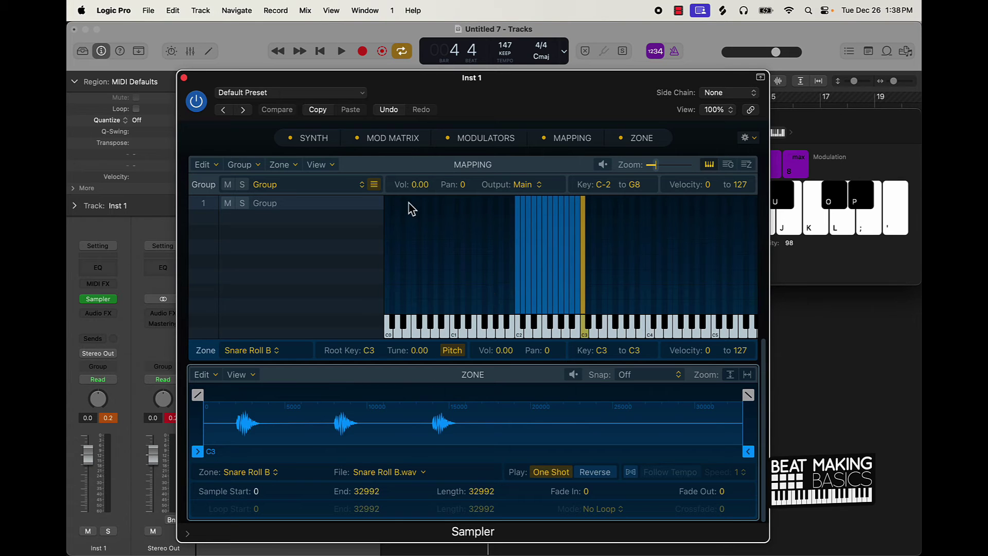
Step: In the Synth section, compare the two filters and leave only Filter 2 on with its Drive raised
{"action": "left_click", "coordinate": [308, 140]}
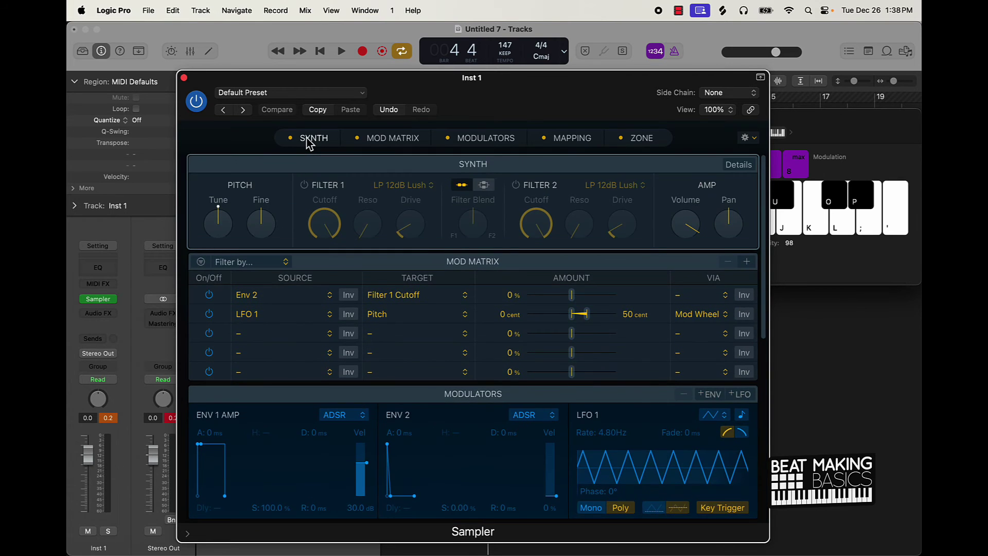
{"action": "left_click", "coordinate": [304, 186]}
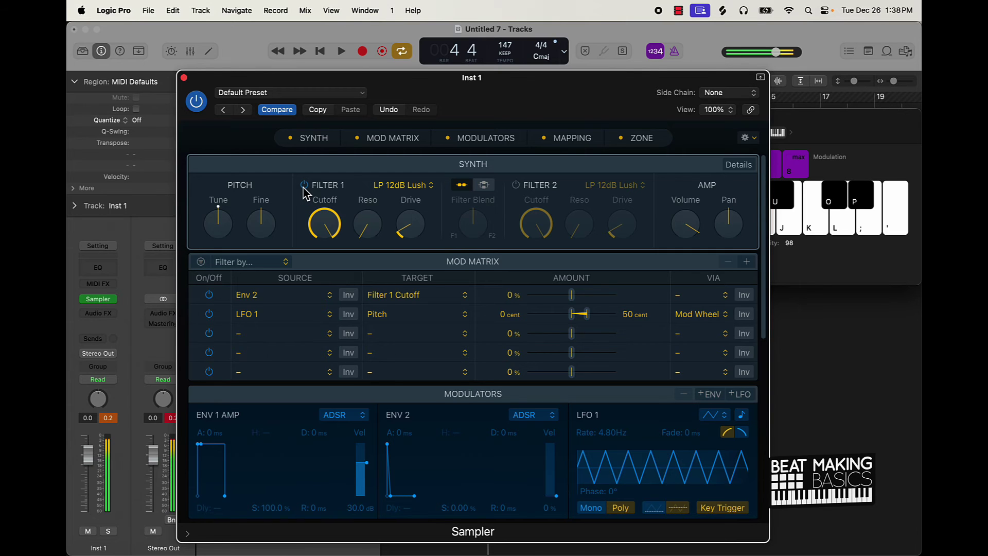
{"action": "left_click", "coordinate": [303, 186]}
{"action": "left_click", "coordinate": [303, 186]}
{"action": "left_click", "coordinate": [516, 185]}
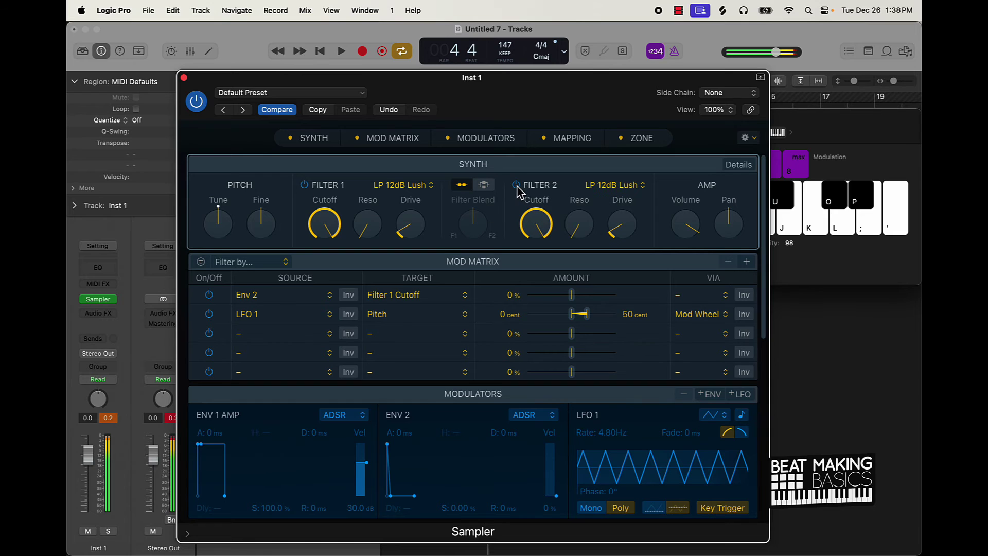
{"action": "left_click_drag", "start_coordinate": [619, 226], "coordinate": [600, 185]}
{"action": "left_click", "coordinate": [303, 186]}
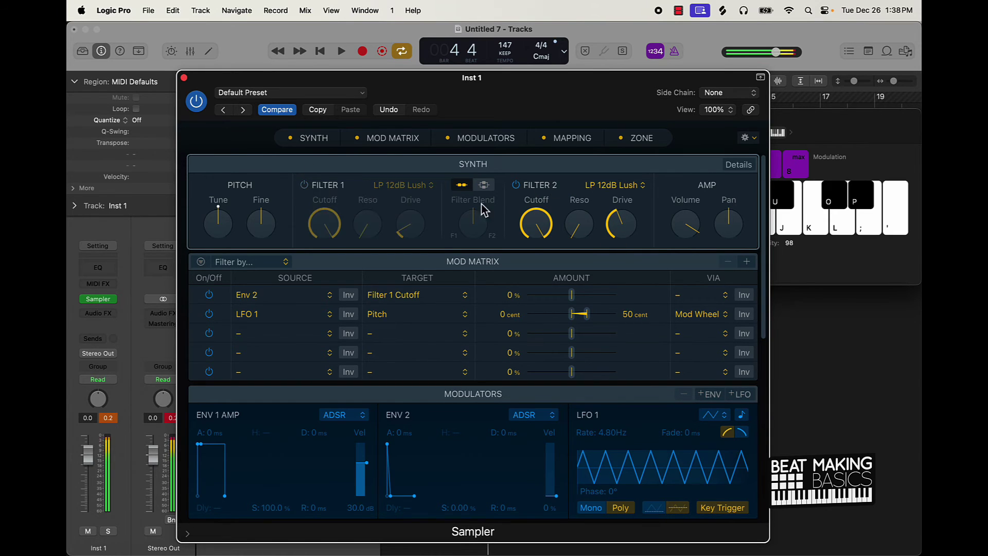
{"action": "left_click", "coordinate": [516, 185]}
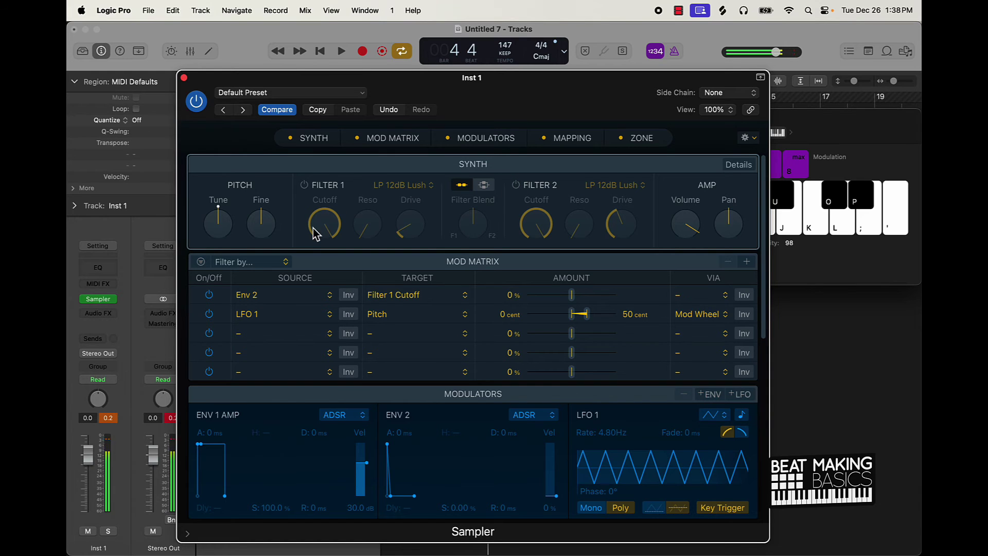
{"action": "left_click", "coordinate": [516, 185]}
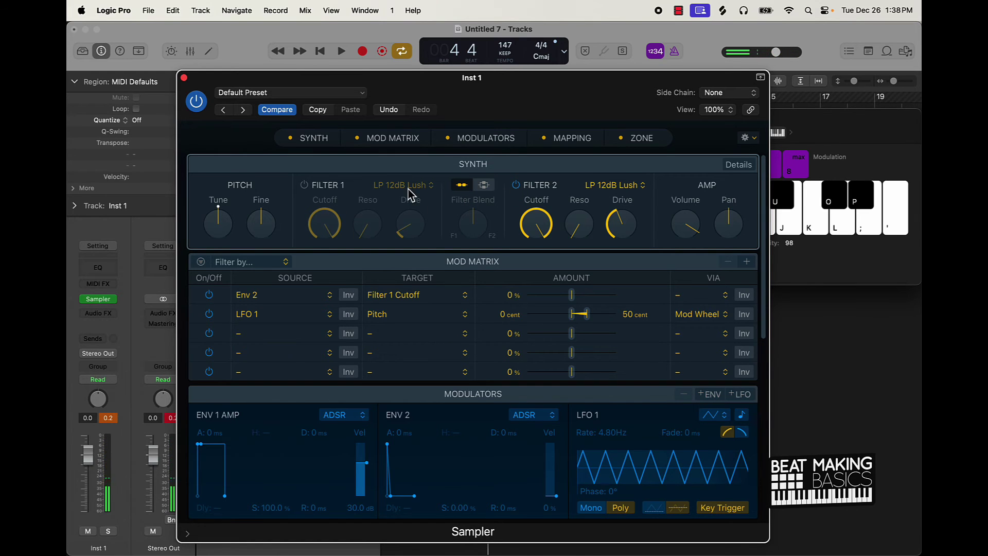
{"action": "key", "text": "k"}
{"action": "key", "text": "apostrophe"}
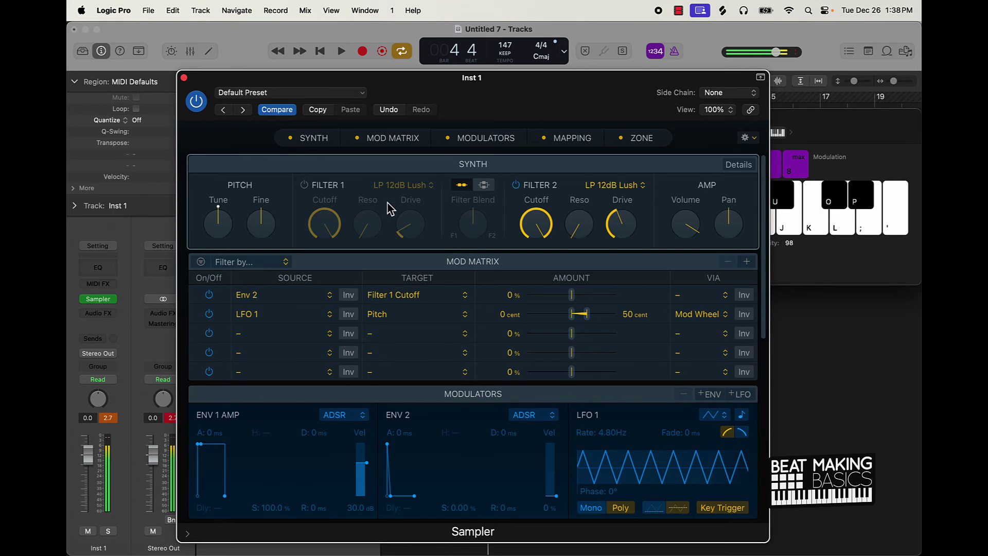
Step: Save the kit as a Sampler preset named Rap Lords Kit in the Sampler Instruments folder
{"action": "left_click", "coordinate": [279, 97]}
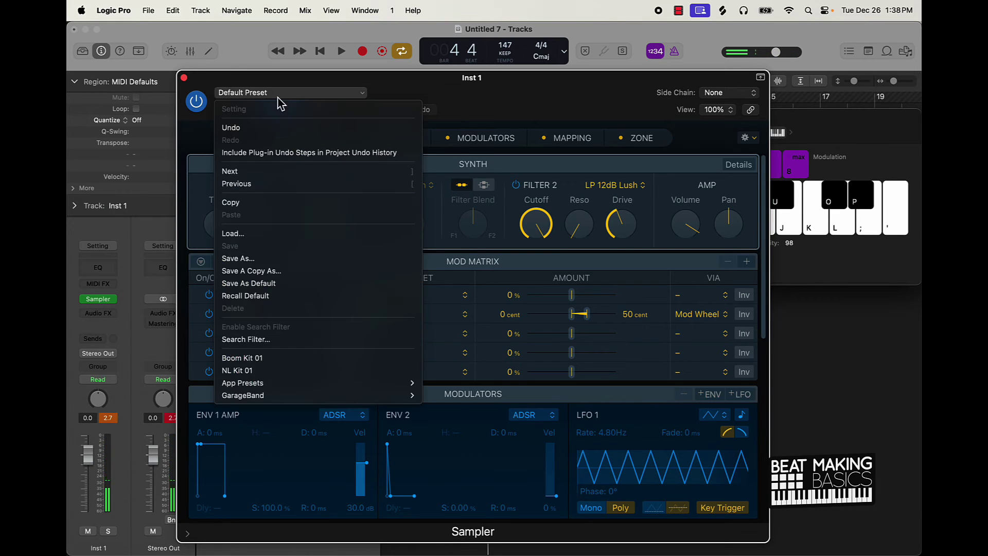
{"action": "left_click", "coordinate": [282, 259]}
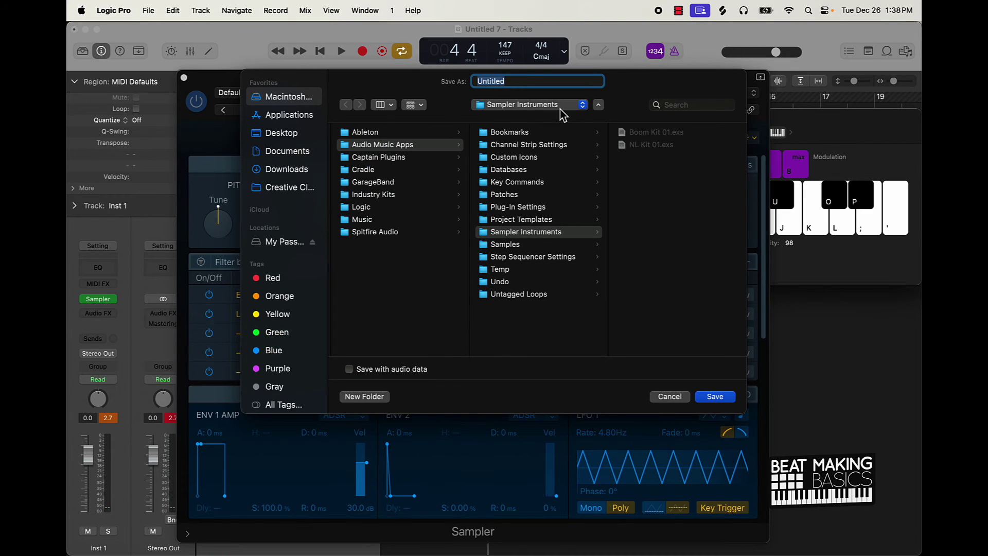
{"action": "type", "text": "Rap"}
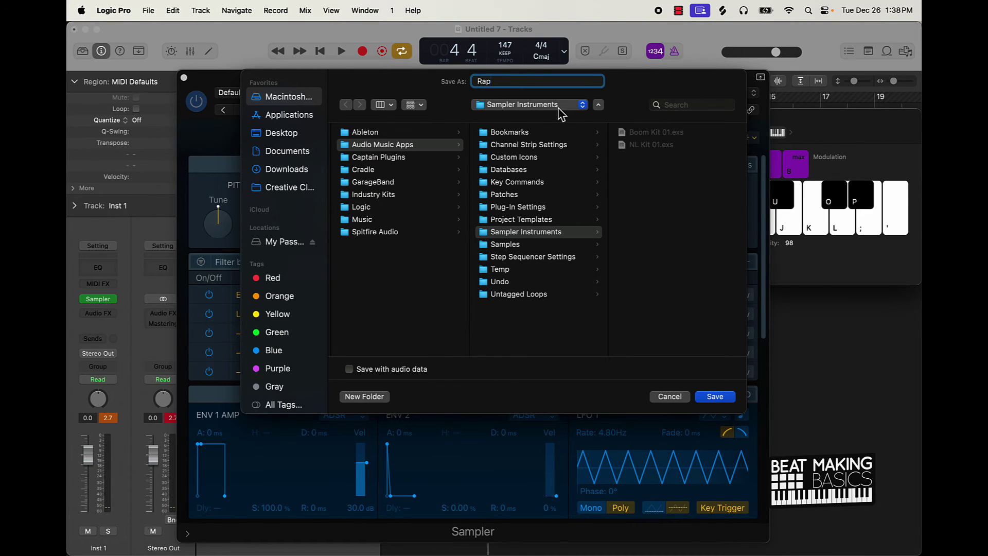
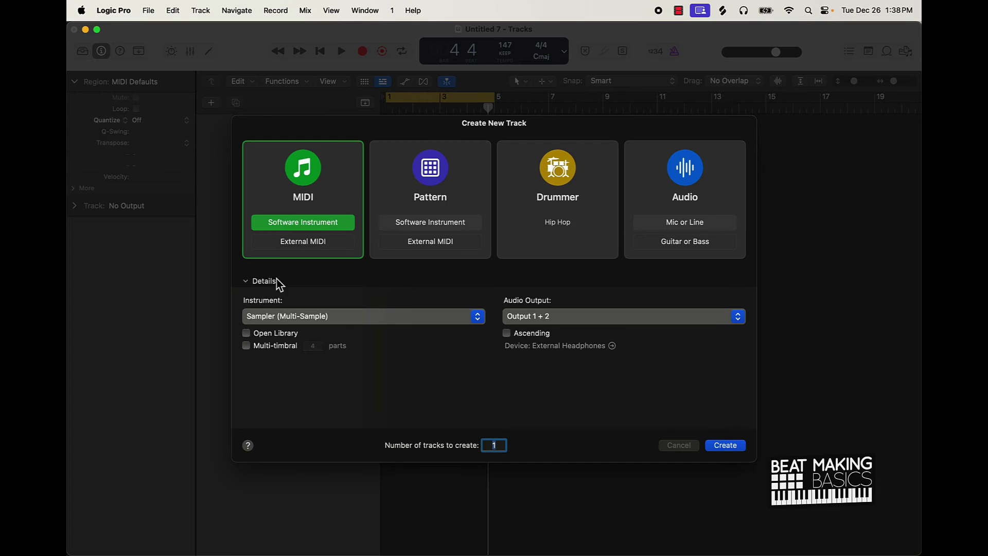
Step: Create one new software instrument track using the stereo Sampler (Multi-Sample) instrument
{"action": "left_click", "coordinate": [280, 317]}
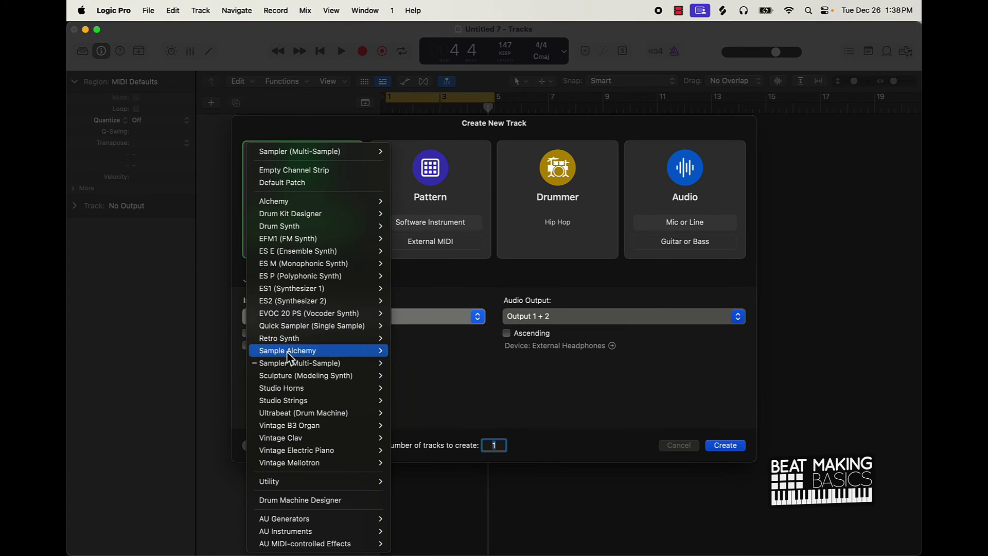
{"action": "mouse_move", "coordinate": [297, 366]}
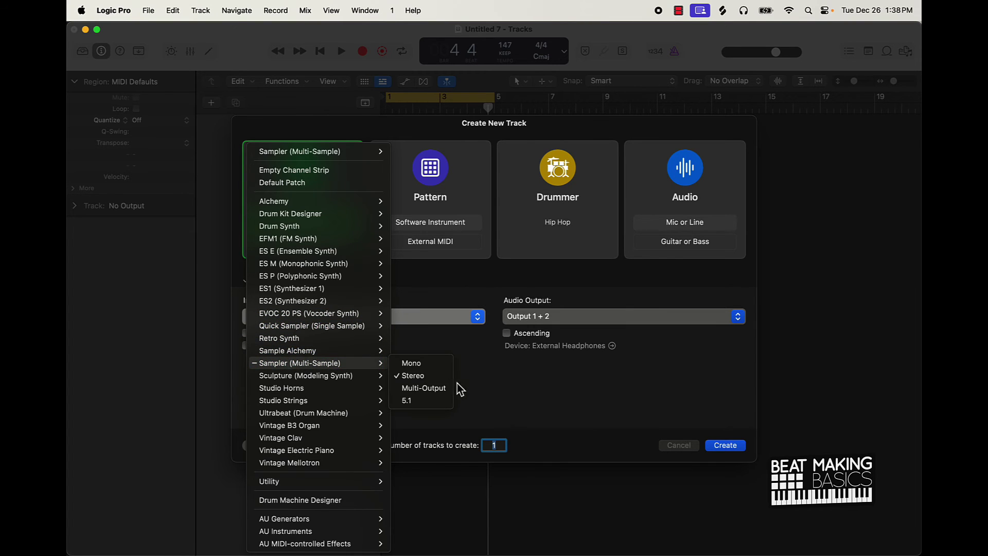
{"action": "left_click", "coordinate": [616, 417]}
{"action": "left_click", "coordinate": [736, 449]}
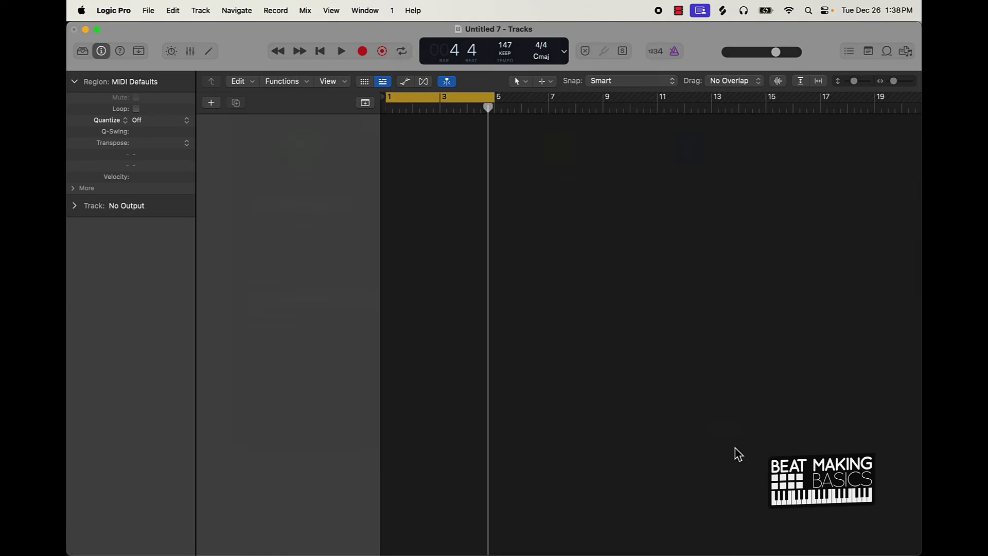
Step: Reposition the new Sampler window and show its Mapping and Zone sections
{"action": "left_click_drag", "start_coordinate": [695, 108], "coordinate": [567, 109]}
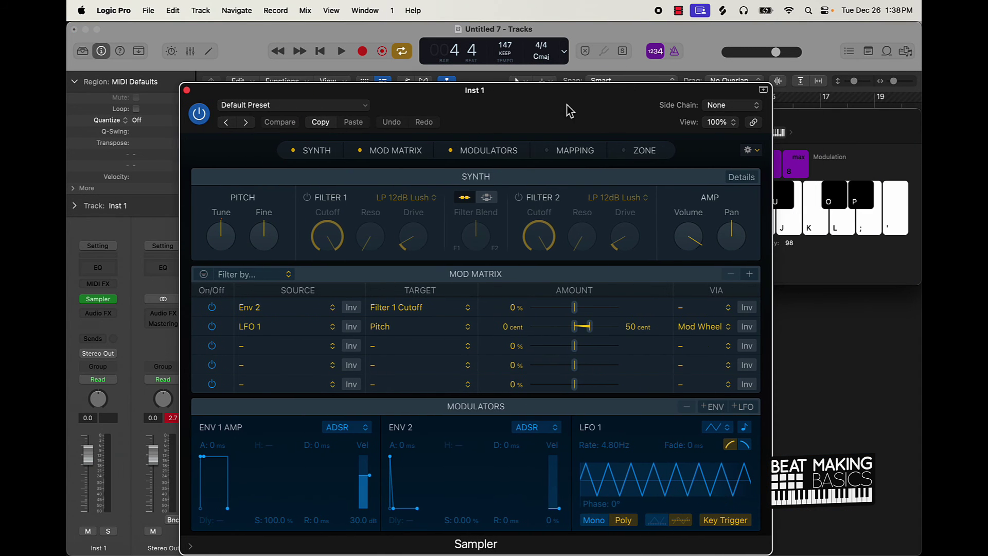
{"action": "left_click", "coordinate": [641, 151]}
{"action": "left_click", "coordinate": [577, 153]}
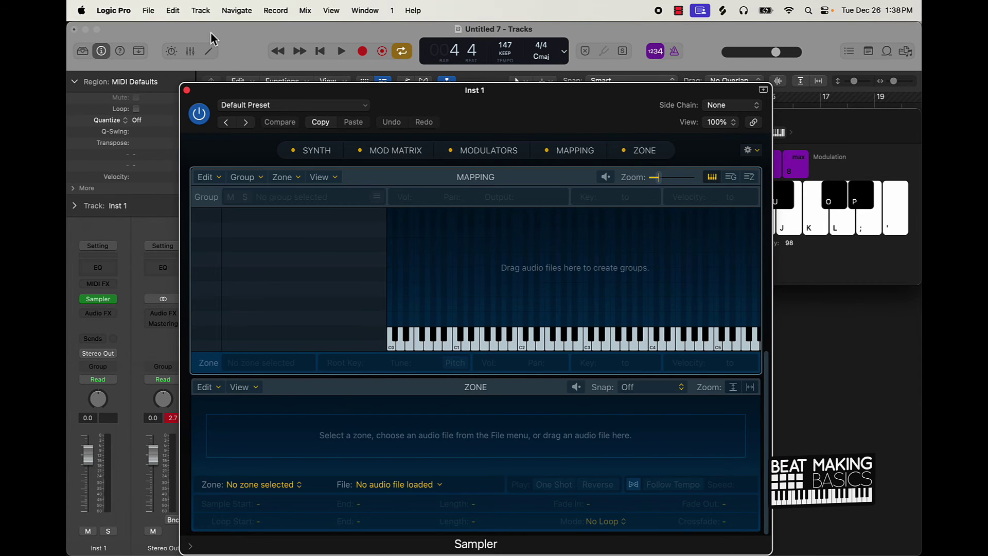
{"action": "left_click", "coordinate": [259, 105]}
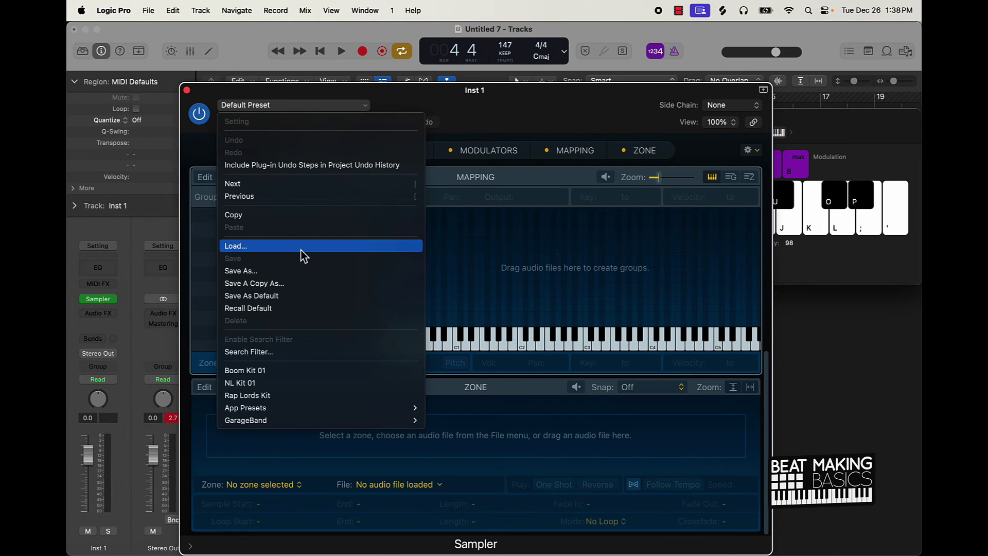
{"action": "left_click", "coordinate": [253, 246]}
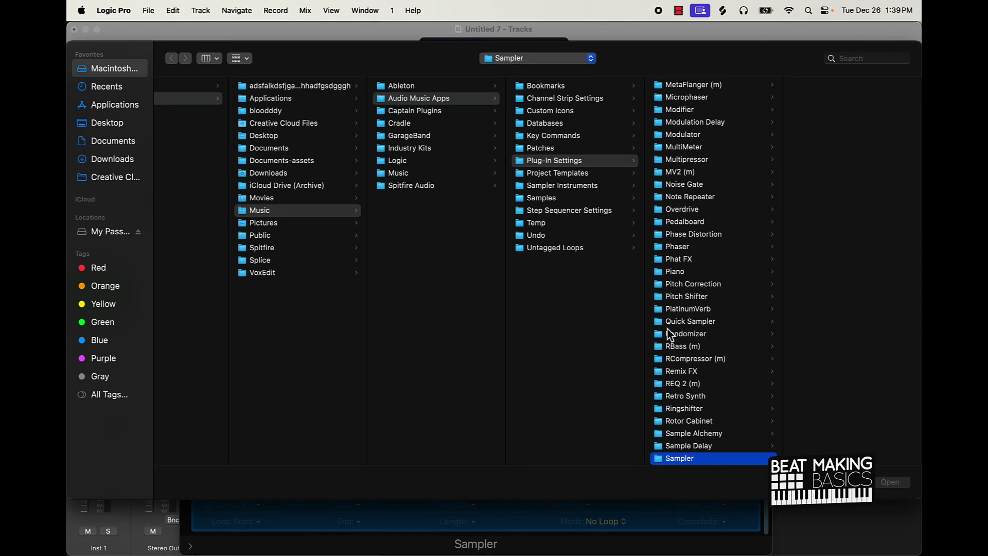
{"action": "scroll", "coordinate": [730, 345], "scroll_direction": "down", "scroll_amount": 4}
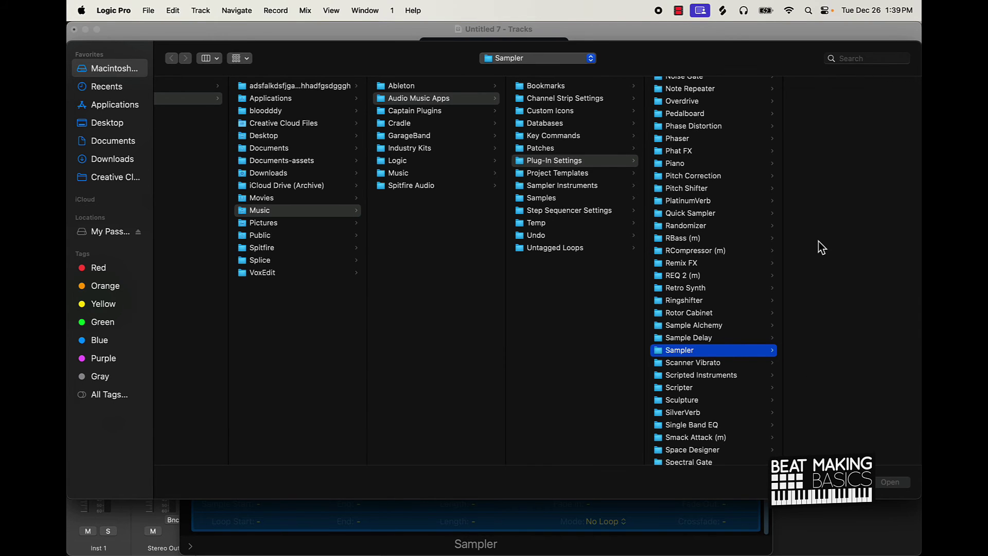
{"action": "scroll", "coordinate": [726, 258], "scroll_direction": "up", "scroll_amount": 5}
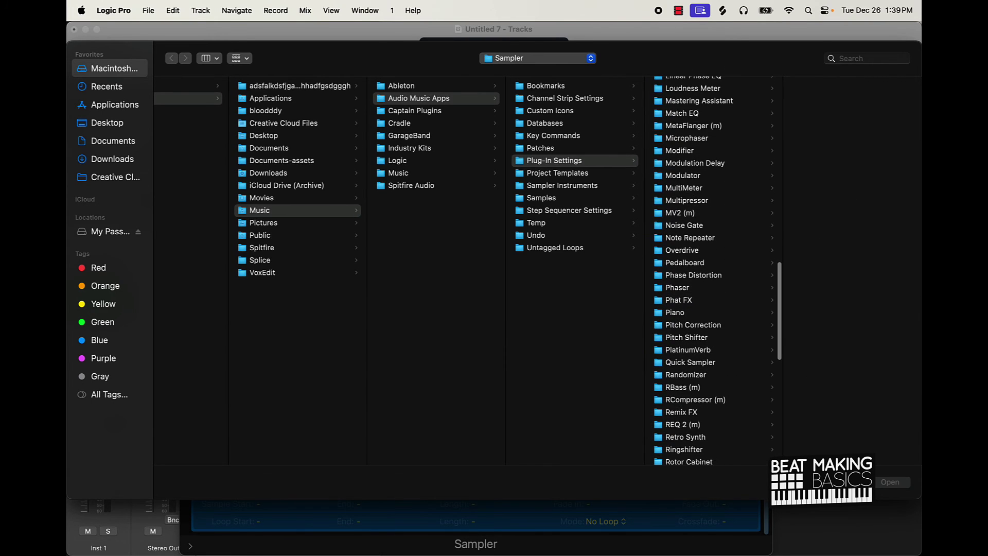
{"action": "key", "text": "Escape"}
{"action": "left_click", "coordinate": [317, 106]}
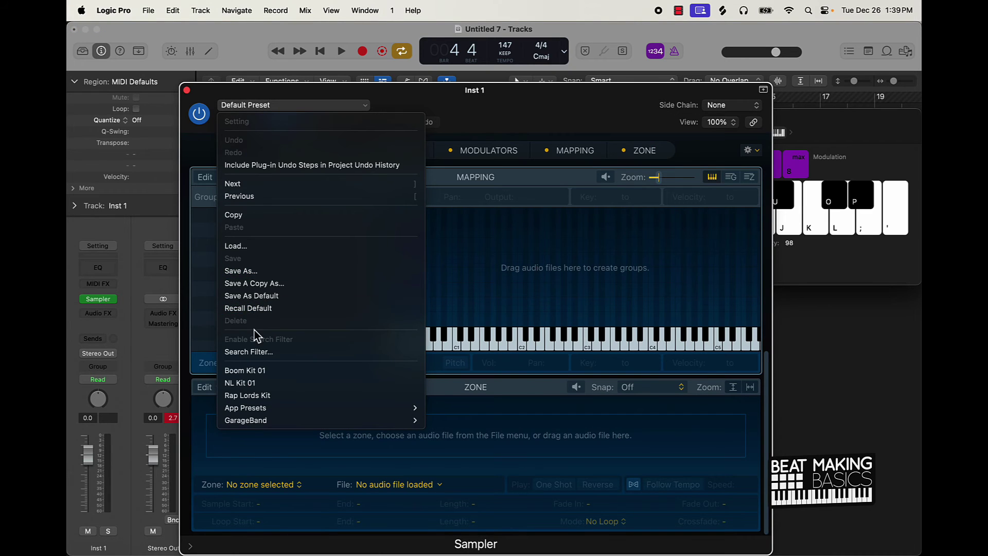
{"action": "left_click", "coordinate": [246, 245]}
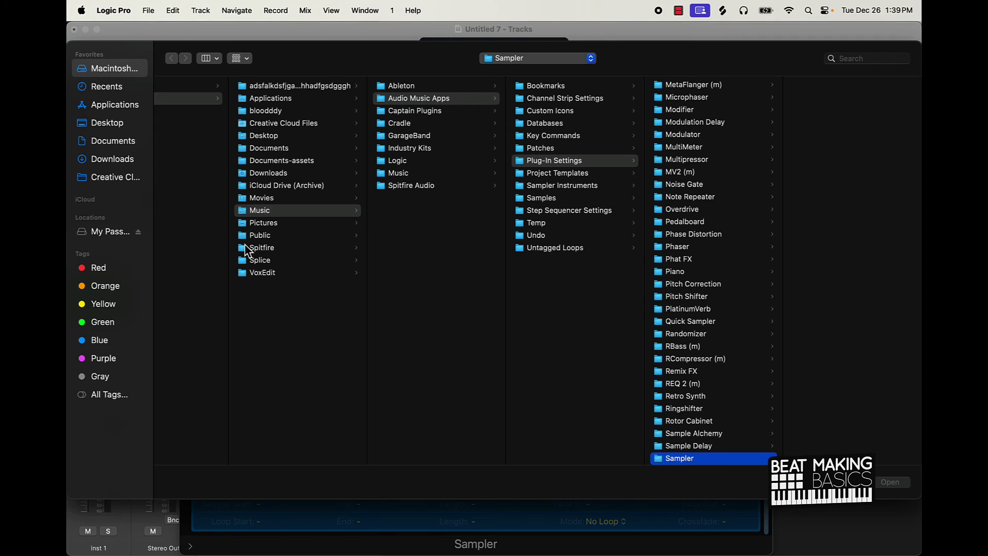
{"action": "mouse_move", "coordinate": [729, 49]}
{"action": "left_mouse_down"}
{"action": "mouse_move", "coordinate": [627, 39]}
{"action": "mouse_move", "coordinate": [736, 41]}
{"action": "left_mouse_up"}
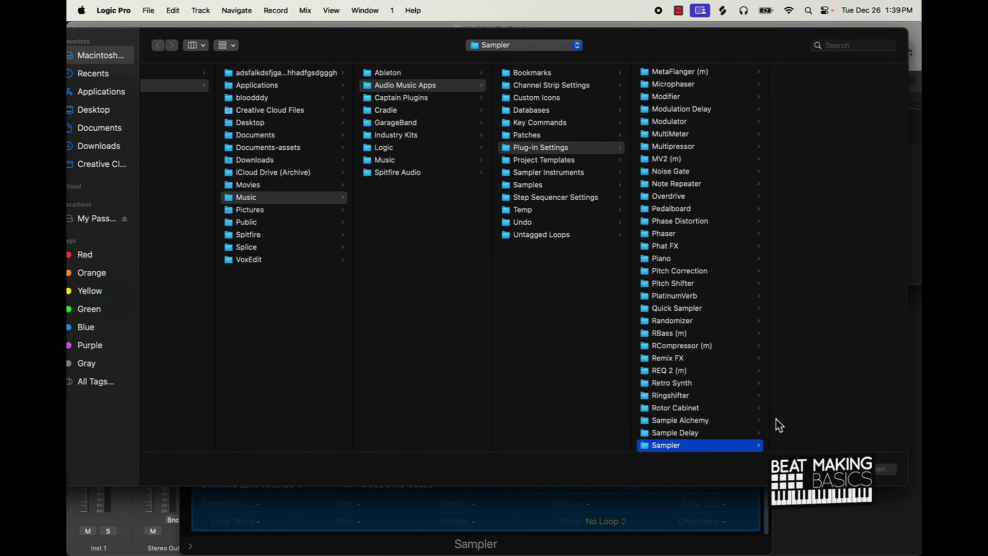
{"action": "key", "text": "Escape"}
Step: Load the Rap Lords Kit preset into the new track's Sampler and reposition the Sampler window
{"action": "left_click", "coordinate": [239, 105]}
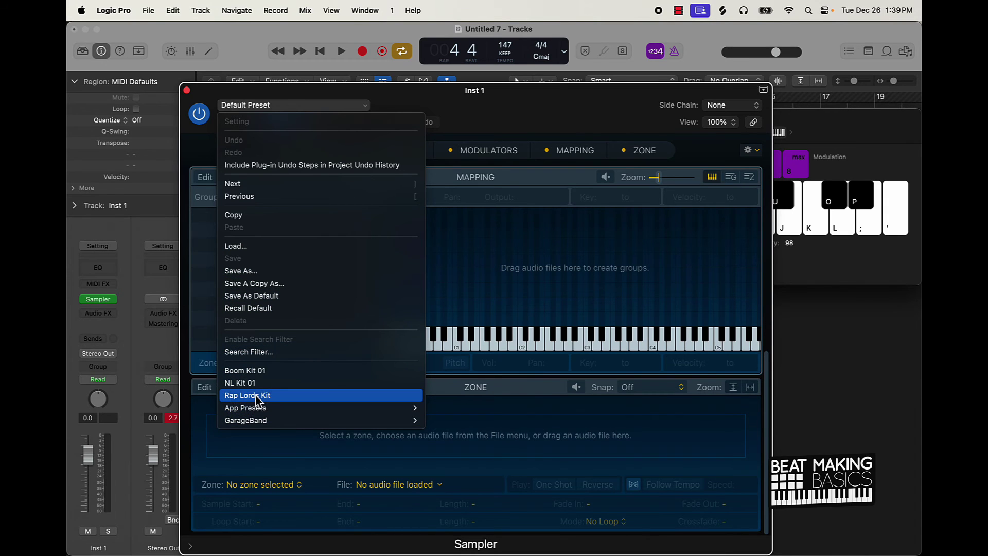
{"action": "left_click", "coordinate": [535, 406]}
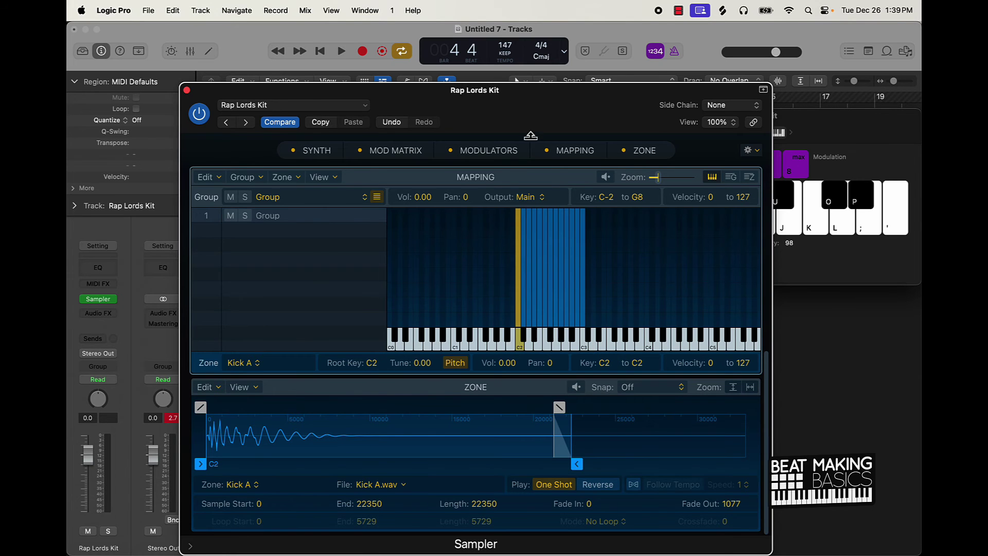
{"action": "left_click_drag", "start_coordinate": [538, 119], "coordinate": [634, 108]}
Step: Browse the Rap Lords samples in Finder and audition the kit's zones on G2 and C3 in the Sampler
{"action": "mouse_move", "coordinate": [229, 553]}
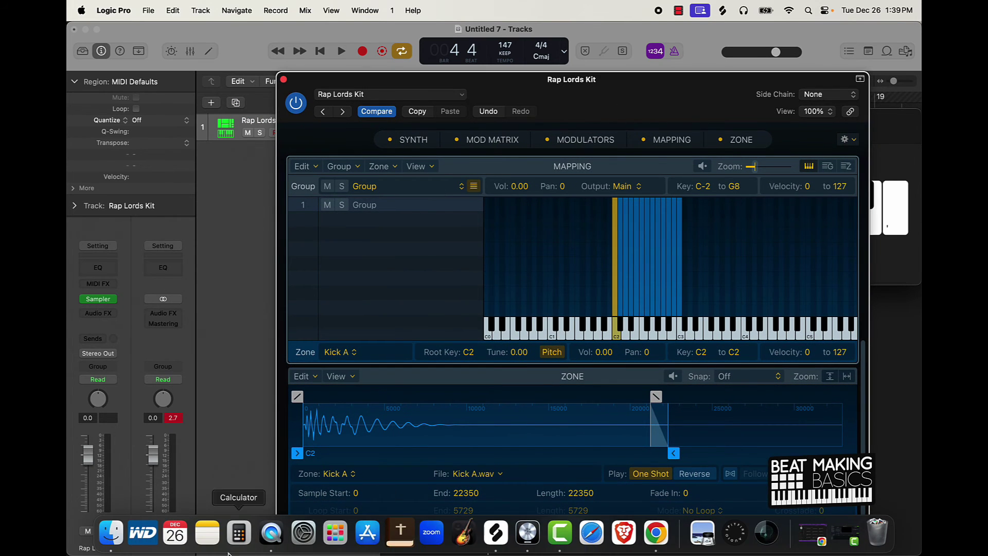
{"action": "left_click", "coordinate": [111, 532]}
{"action": "scroll", "coordinate": [117, 411], "scroll_direction": "down", "scroll_amount": 3}
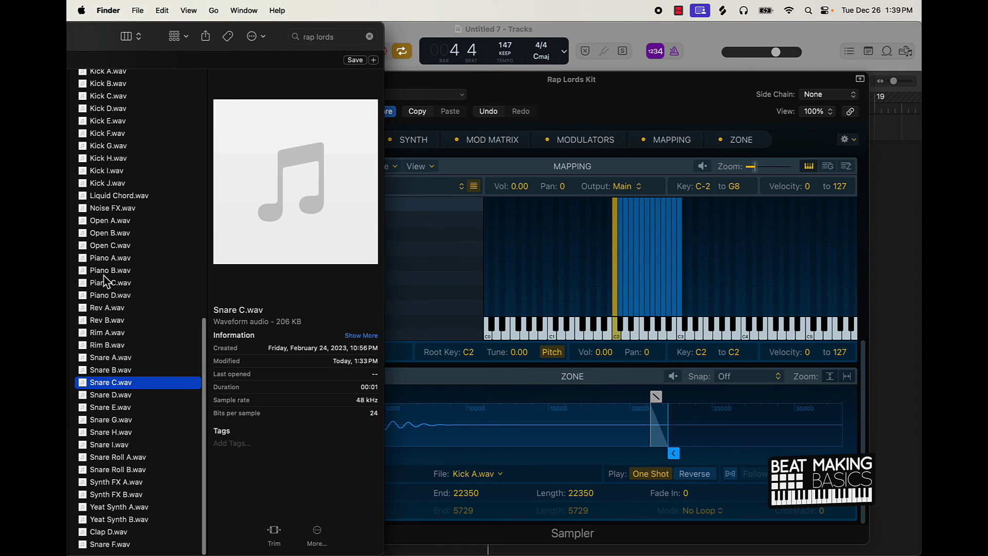
{"action": "scroll", "coordinate": [114, 238], "scroll_direction": "up", "scroll_amount": 2}
{"action": "scroll", "coordinate": [113, 236], "scroll_direction": "up", "scroll_amount": 10}
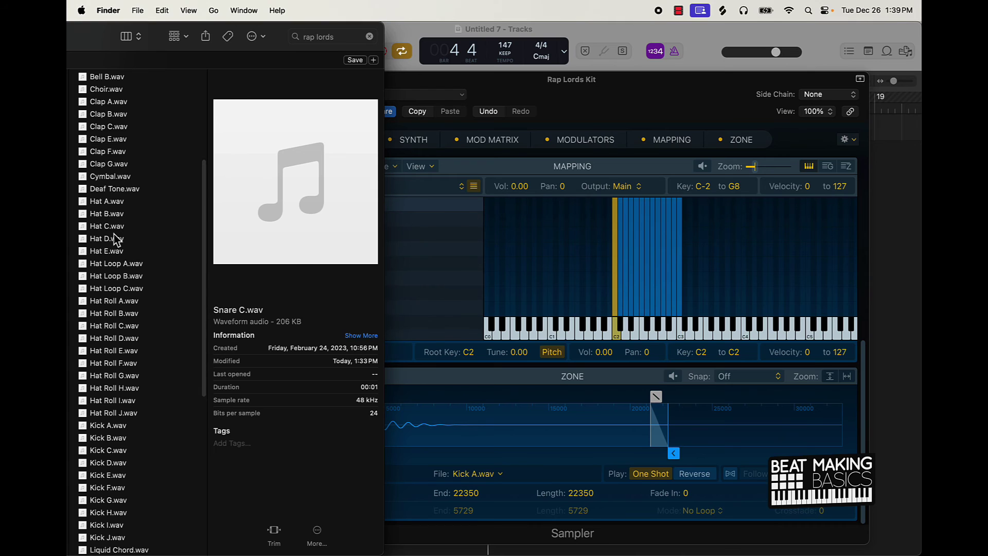
{"action": "left_click", "coordinate": [653, 336]}
{"action": "left_click", "coordinate": [652, 340]}
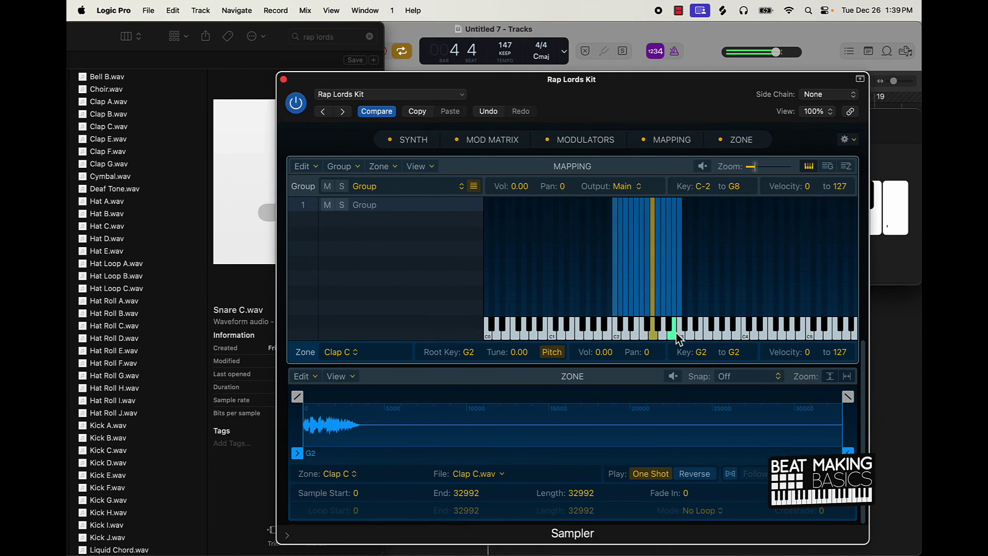
{"action": "left_click", "coordinate": [679, 334]}
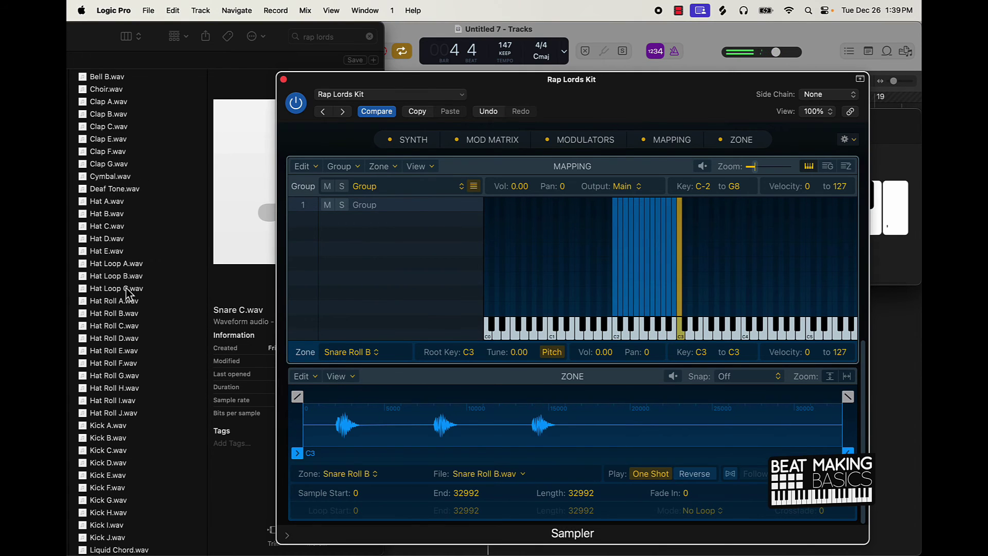
Step: Map Rim A.wav to C#3 in the Sampler and set its zone to One Shot playback
{"action": "scroll", "coordinate": [111, 314], "scroll_direction": "down", "scroll_amount": 10}
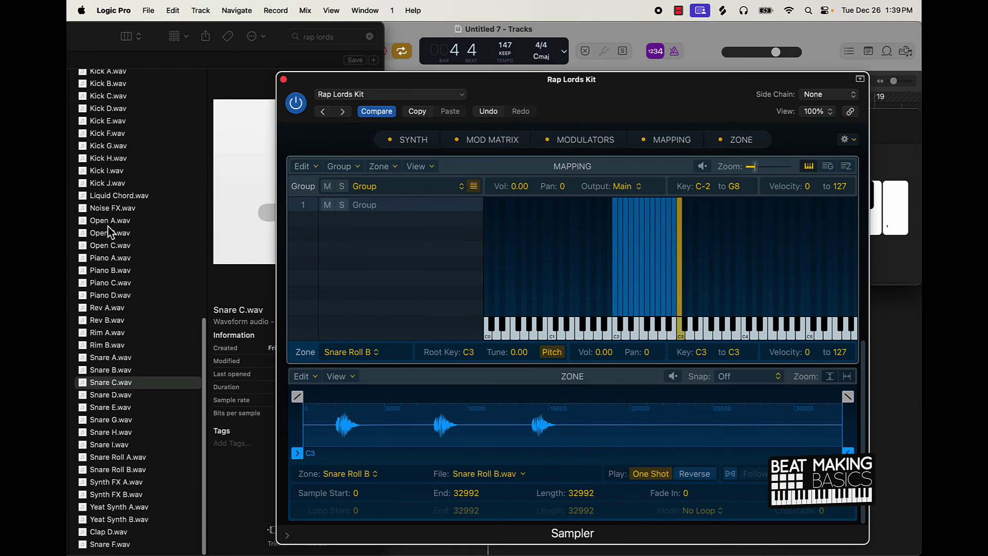
{"action": "left_click_drag", "start_coordinate": [116, 332], "coordinate": [685, 336]}
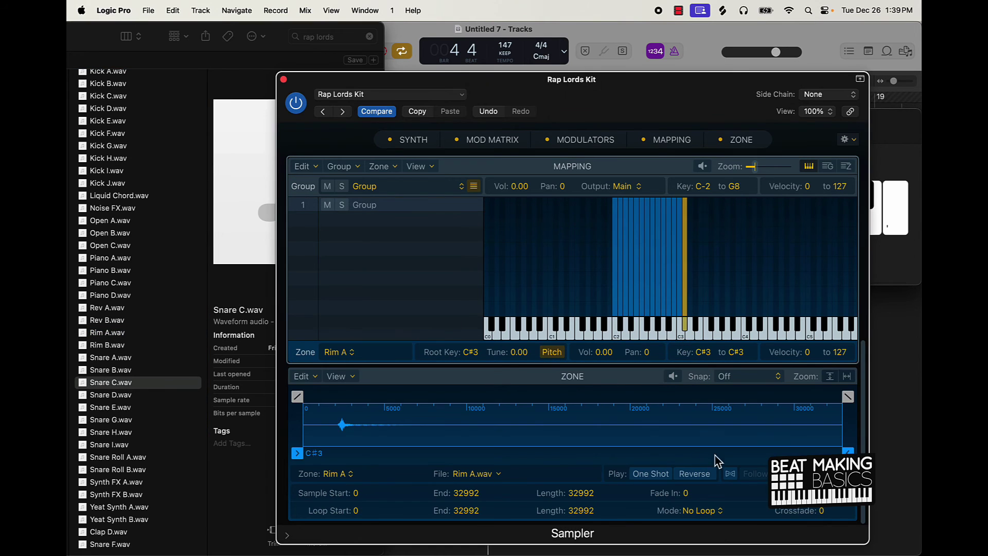
{"action": "left_click", "coordinate": [651, 476]}
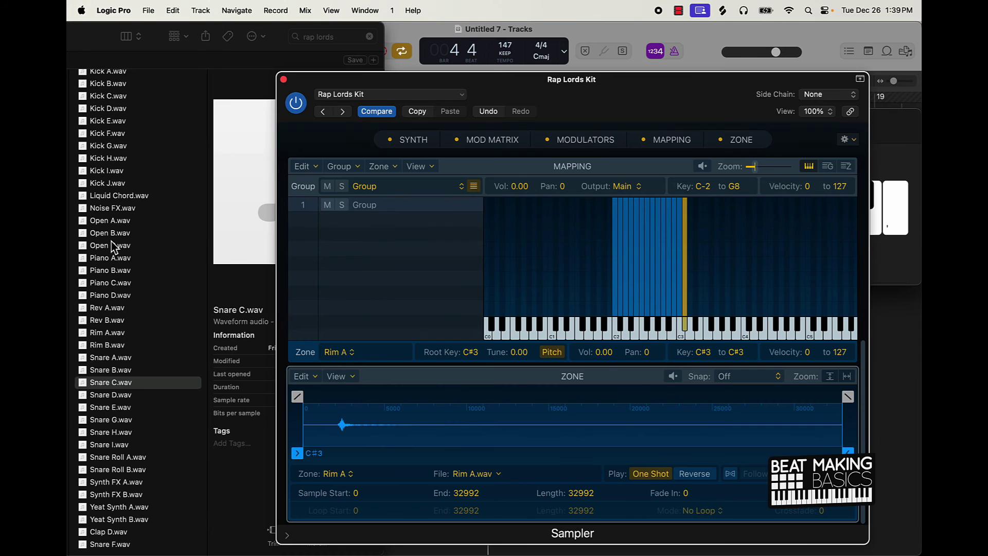
Step: Map Rim B.wav from Finder to D3 in the Sampler's Mapping section as a One Shot zone
{"action": "left_click", "coordinate": [111, 349]}
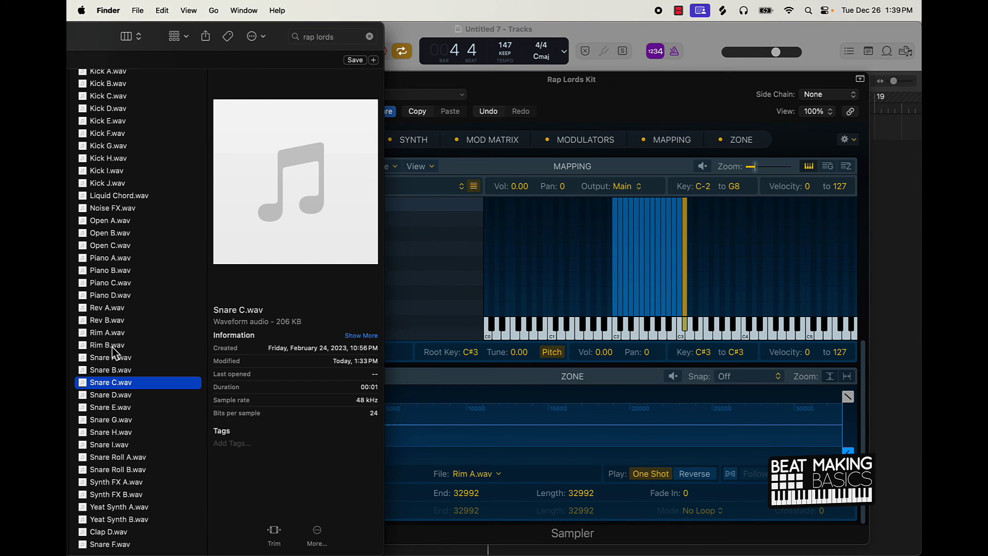
{"action": "left_click", "coordinate": [110, 348]}
{"action": "left_click_drag", "start_coordinate": [110, 350], "coordinate": [690, 337]}
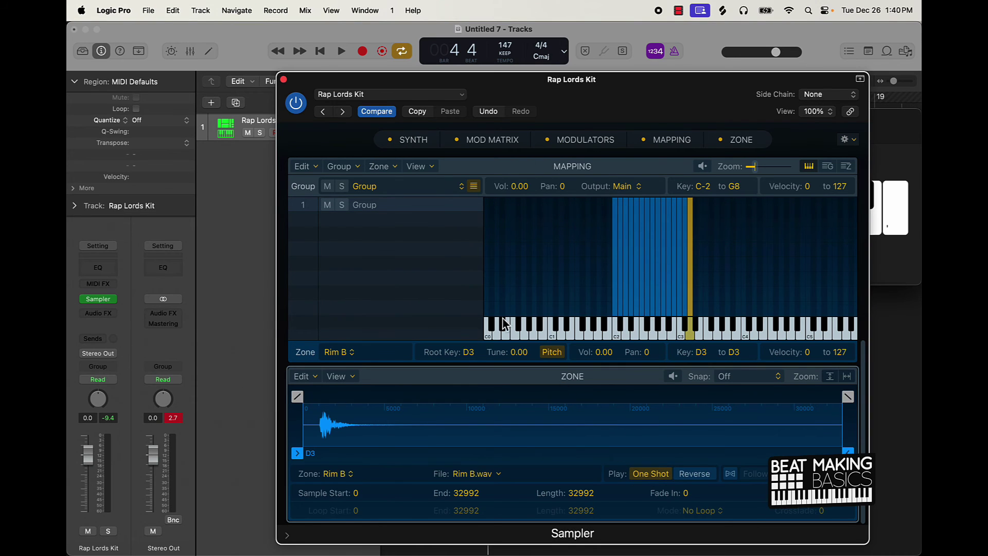
Step: Save the expanded kit over the existing Rap Lords Kit preset and close the Sampler window
{"action": "left_click", "coordinate": [437, 98]}
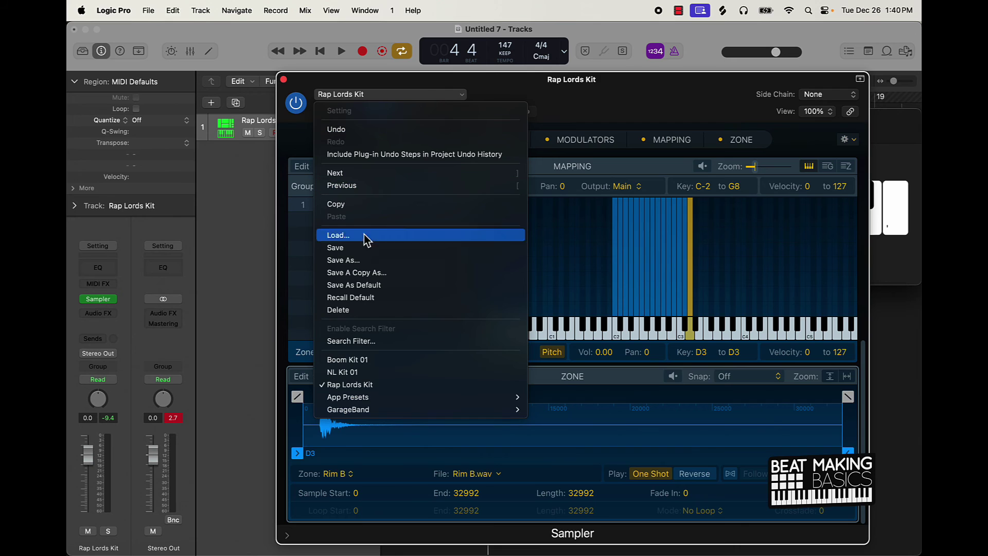
{"action": "left_click", "coordinate": [353, 248]}
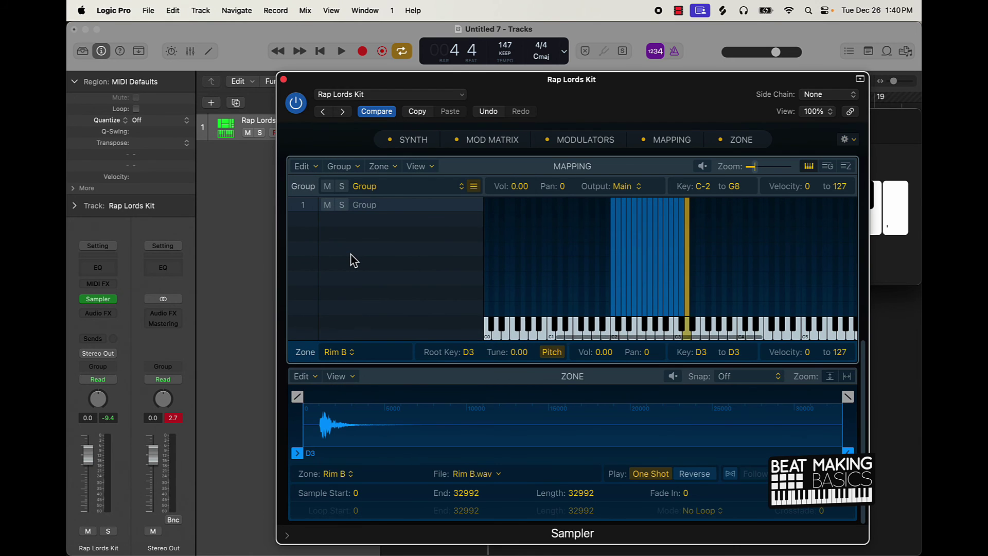
{"action": "left_click", "coordinate": [283, 80]}
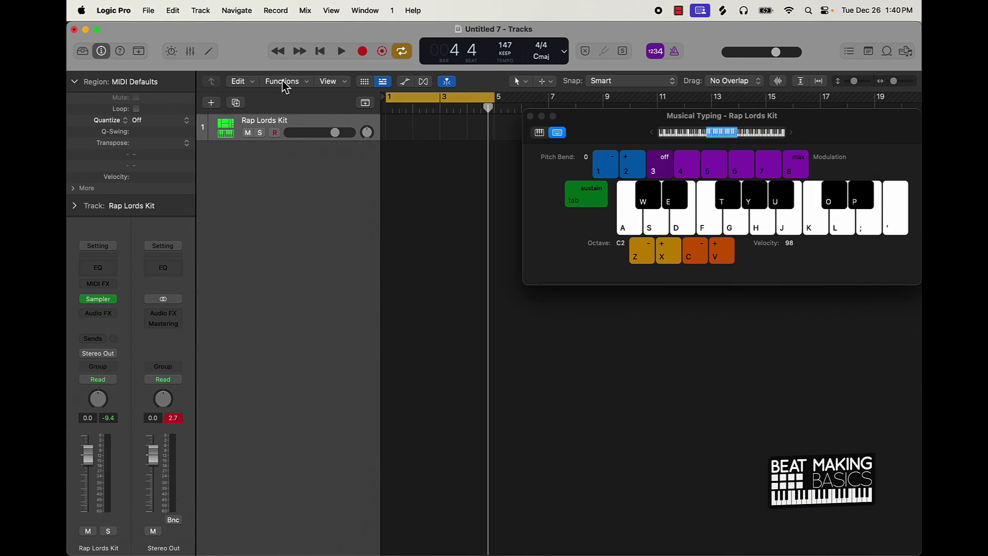
Step: Replace the track with one new Sampler (Multi-Sample) software instrument track and load the Rap Lords Kit preset on it
{"action": "key", "text": "alt+super+n"}
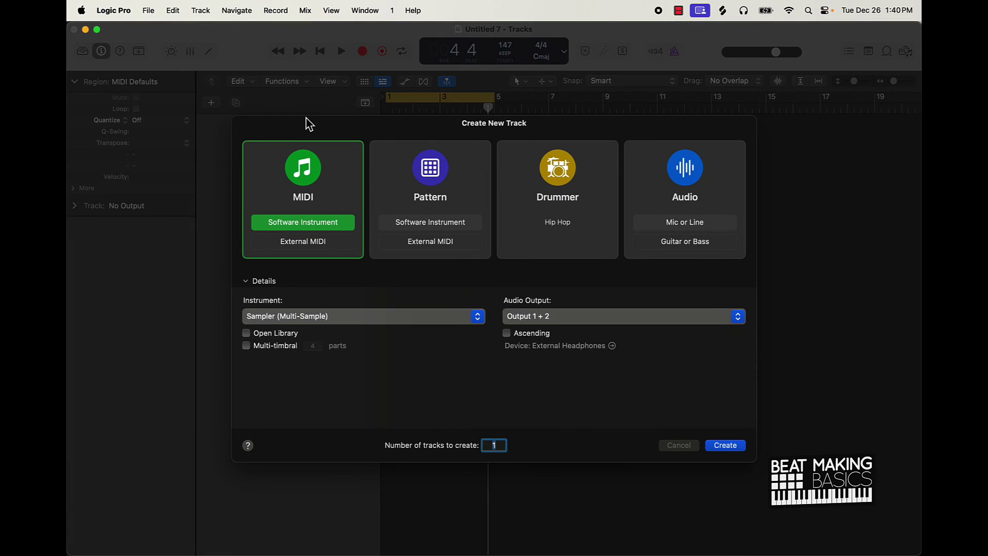
{"action": "left_click", "coordinate": [729, 453]}
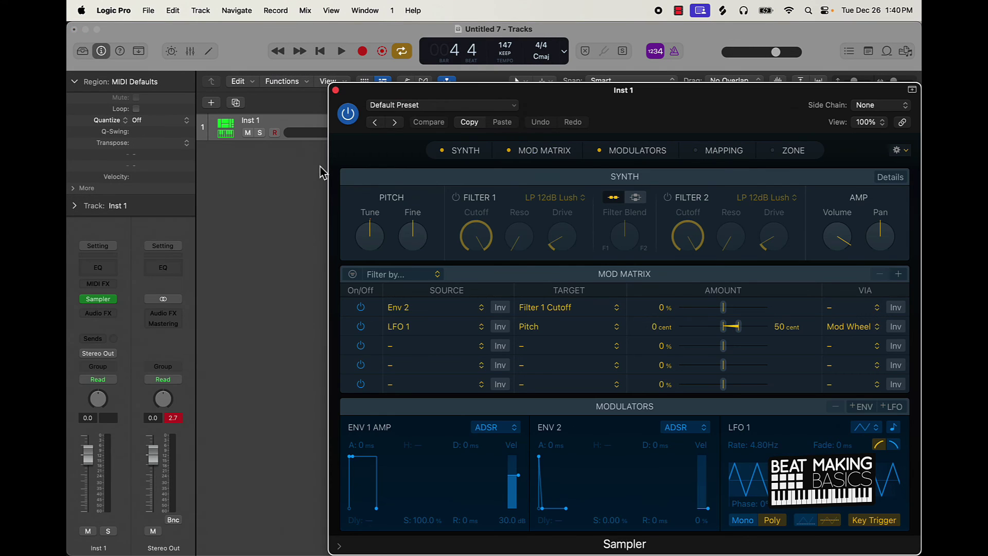
{"action": "left_click", "coordinate": [421, 108]}
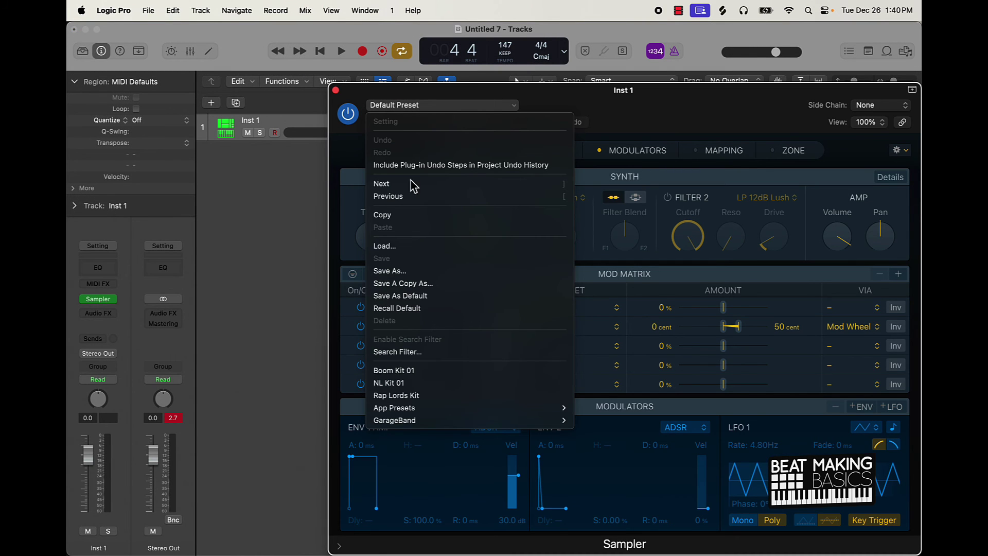
{"action": "left_click", "coordinate": [408, 397]}
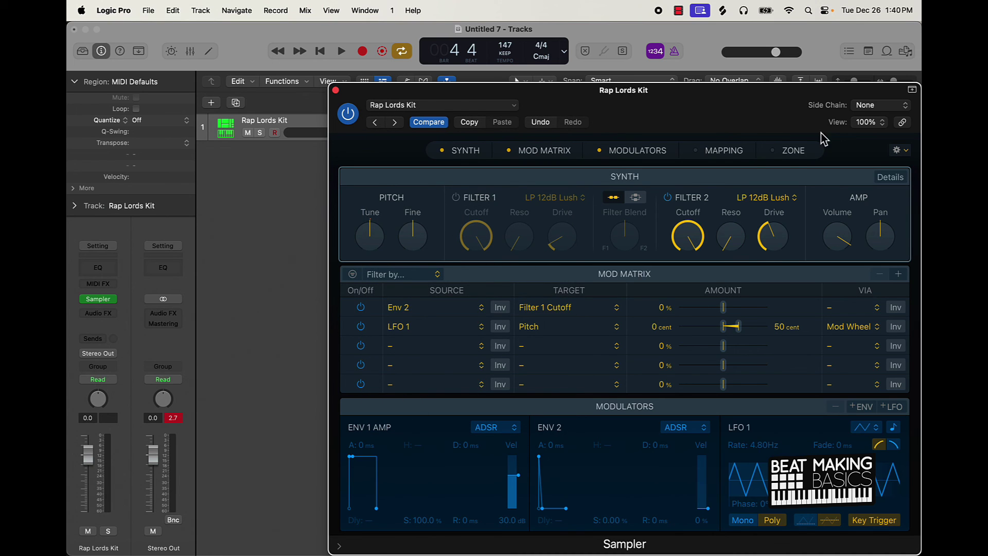
Step: Show the Sampler's Mapping section and audition the Rim B zone on D3 and the Rim A zone on C#3
{"action": "left_click", "coordinate": [733, 151]}
{"action": "left_click", "coordinate": [751, 504]}
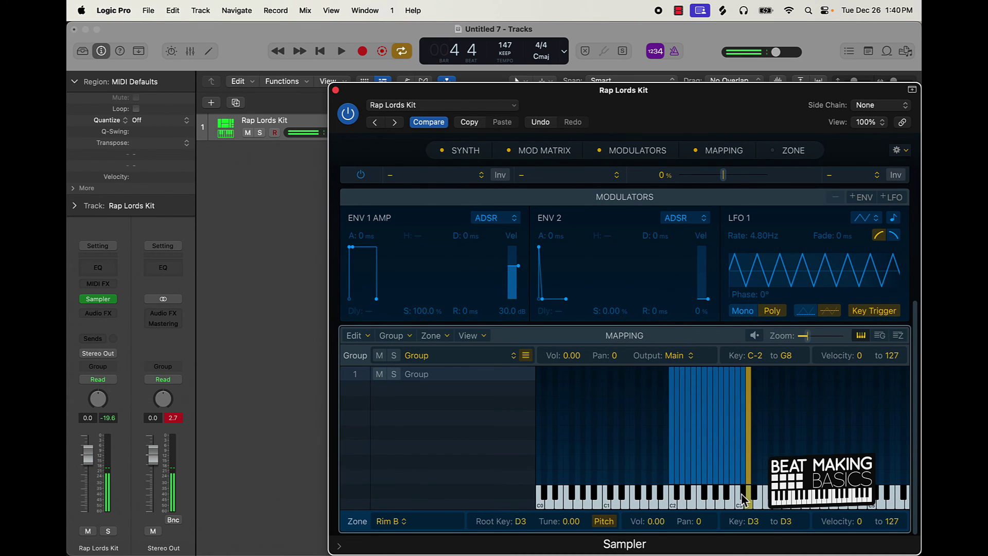
{"action": "left_click", "coordinate": [743, 494]}
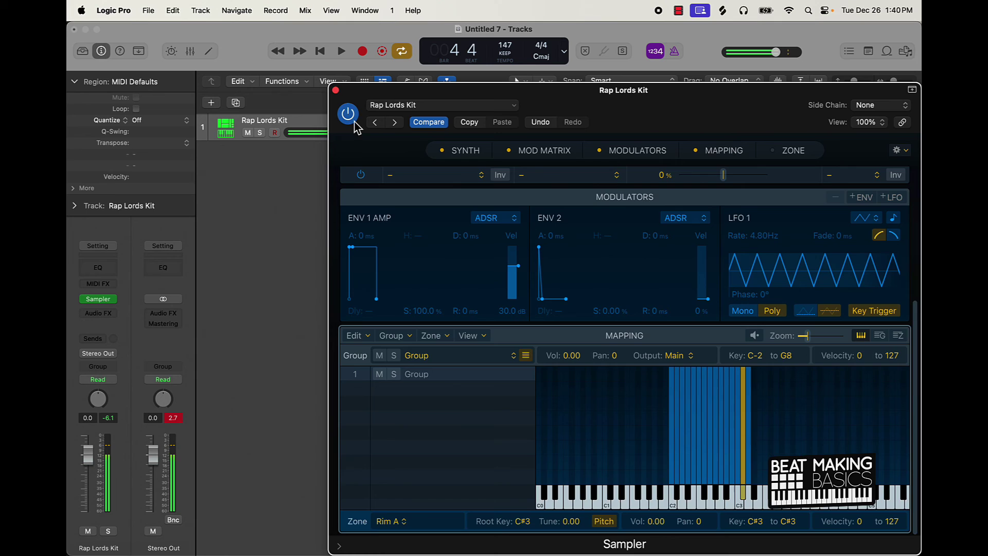
Step: Close the Sampler and Musical Typing windows and reset the Stereo Out peak level display
{"action": "left_click", "coordinate": [335, 90]}
{"action": "left_click", "coordinate": [175, 419]}
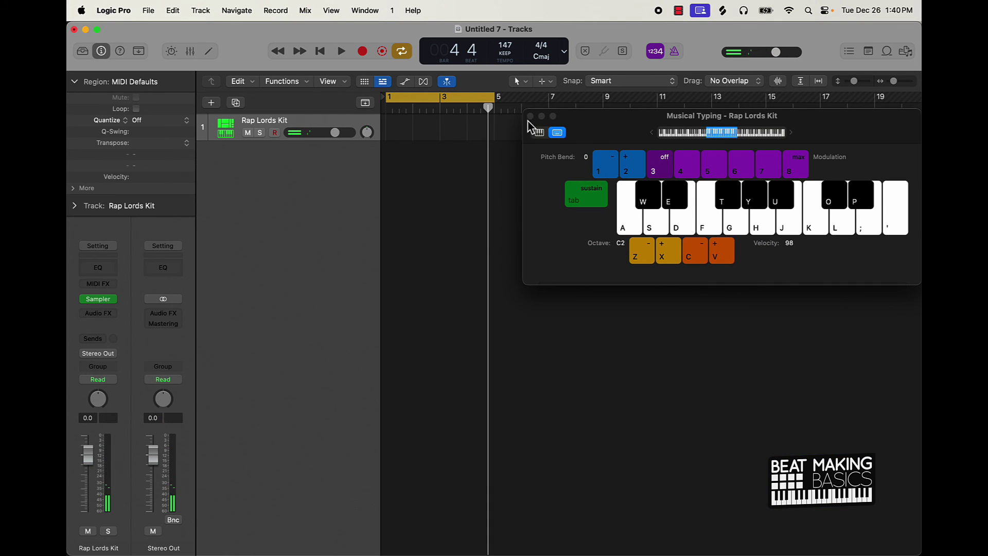
{"action": "left_click_drag", "start_coordinate": [603, 124], "coordinate": [327, 264]}
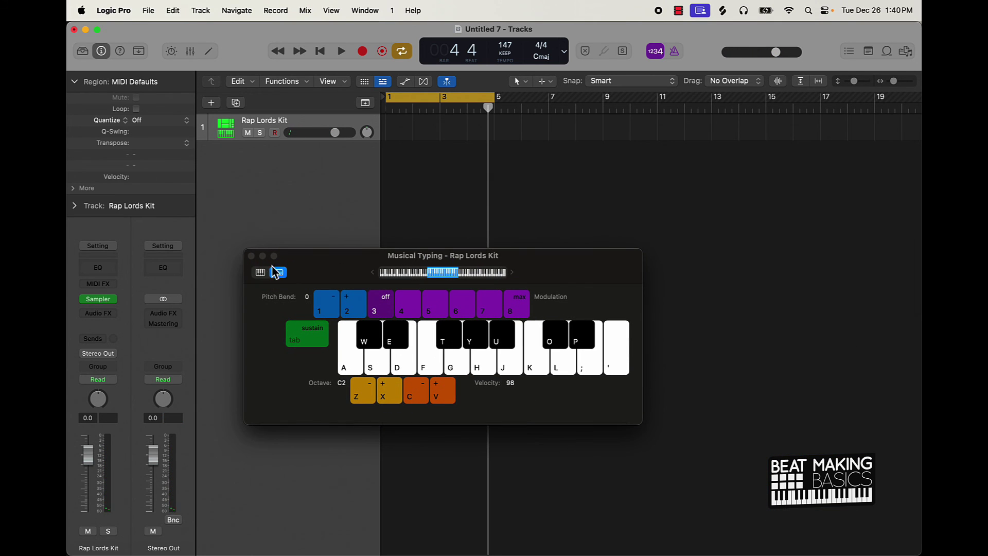
{"action": "left_click", "coordinate": [251, 256]}
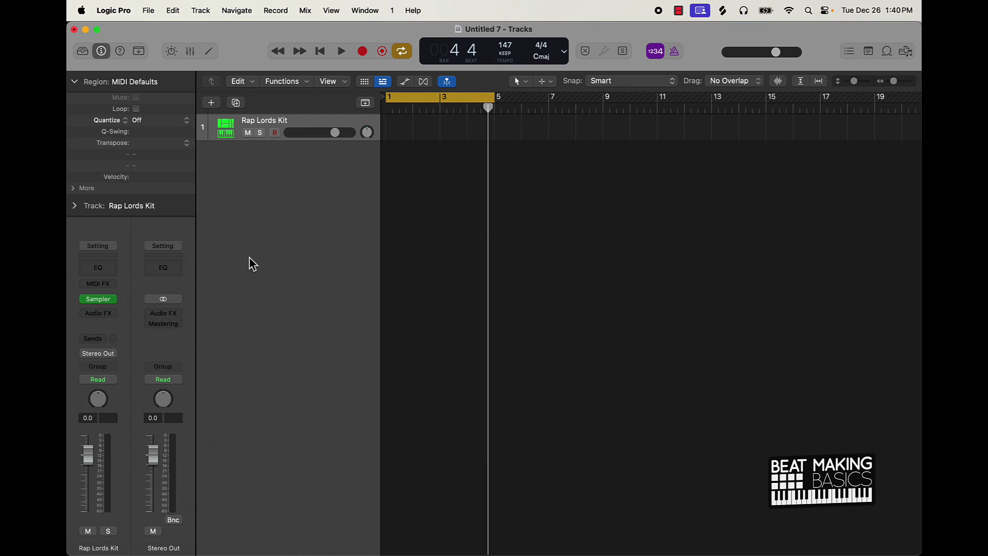